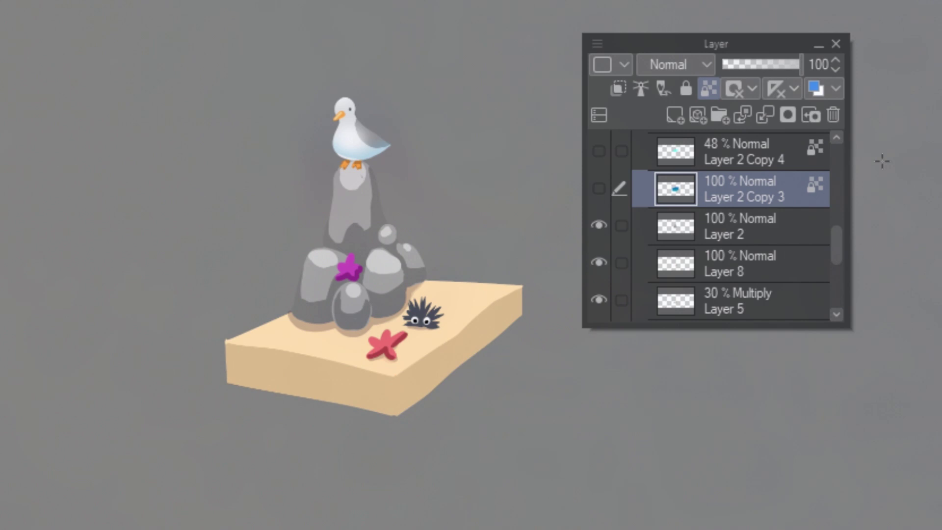
# Show the water layers Layer 2 Copy 3 and Layer 2 Copy 4, and lower Layer 2 Copy 3's opacity to 43%.
pyautogui.click(598, 189)
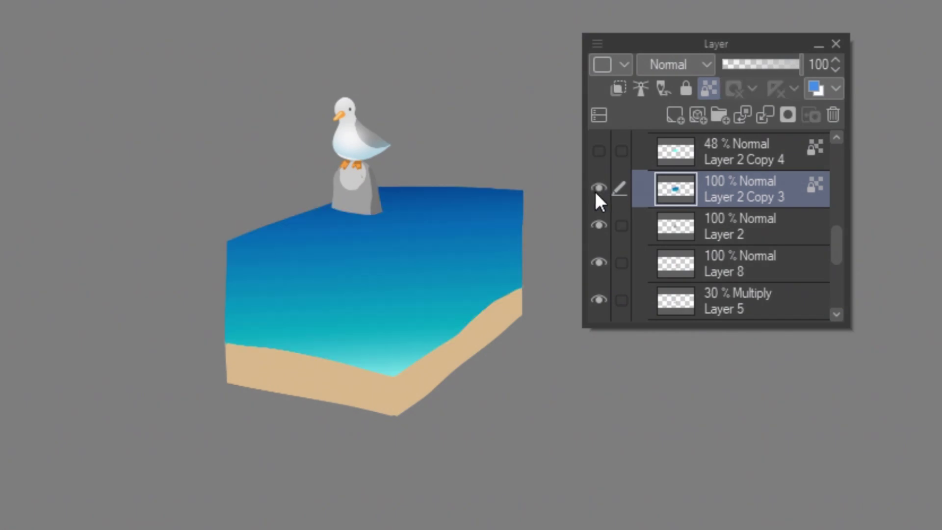
pyautogui.click(599, 151)
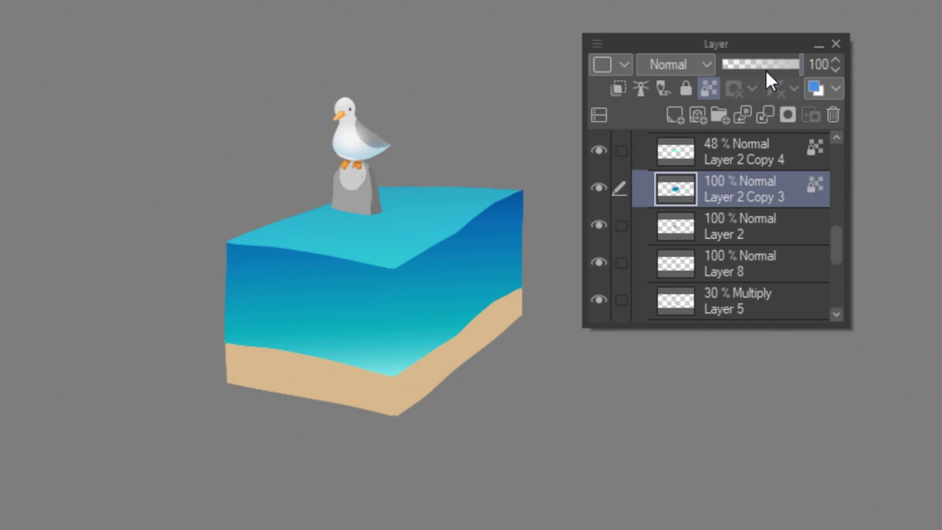
pyautogui.moveTo(800, 64); pyautogui.dragTo(756, 65)
# Try the Linear burn and Screen blending modes on Layer 2 Copy 3, and settle on Multiply.
pyautogui.click(709, 66)
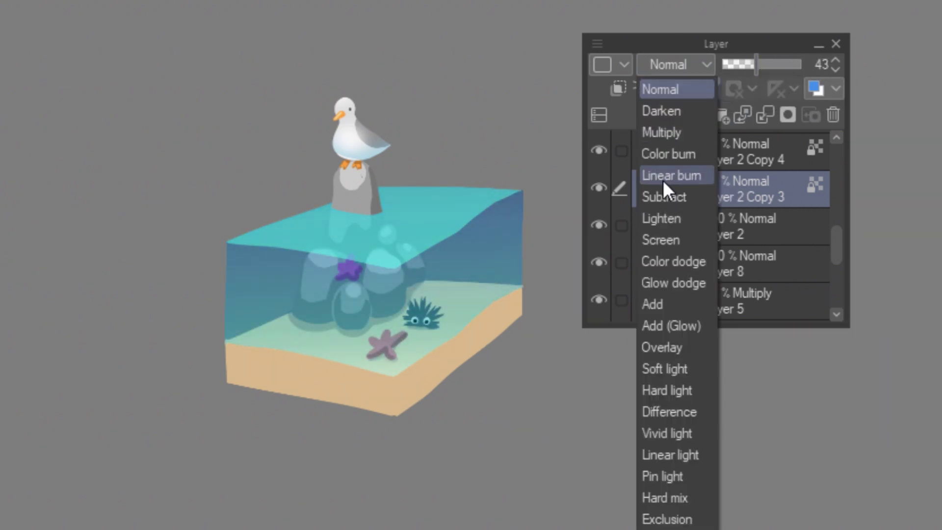
pyautogui.click(663, 180)
pyautogui.click(708, 66)
pyautogui.click(680, 244)
pyautogui.click(706, 64)
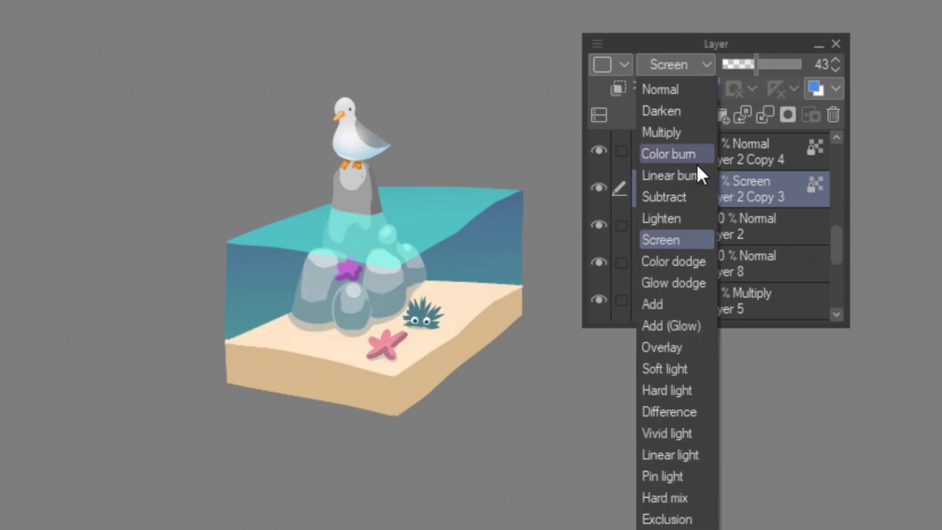
pyautogui.click(706, 64)
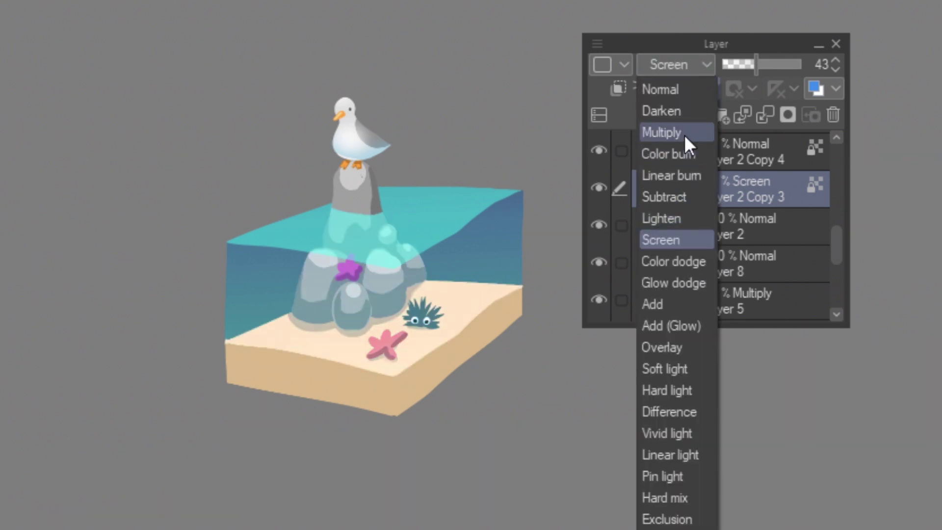
pyautogui.click(685, 135)
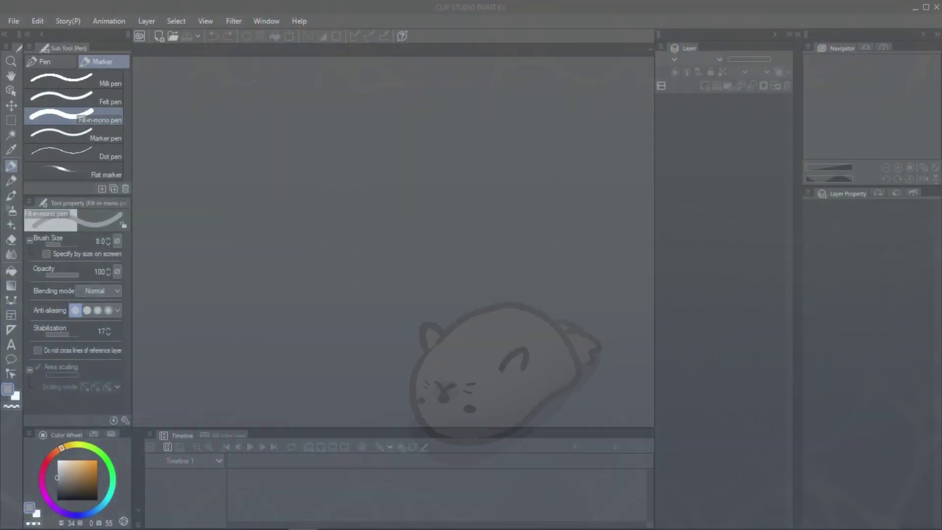
# Create a new 1000 x 1000 px, 72 dpi illustration with a slightly darker grey paper color.
pyautogui.click(14, 20)
pyautogui.click(31, 35)
pyautogui.click(400, 285)
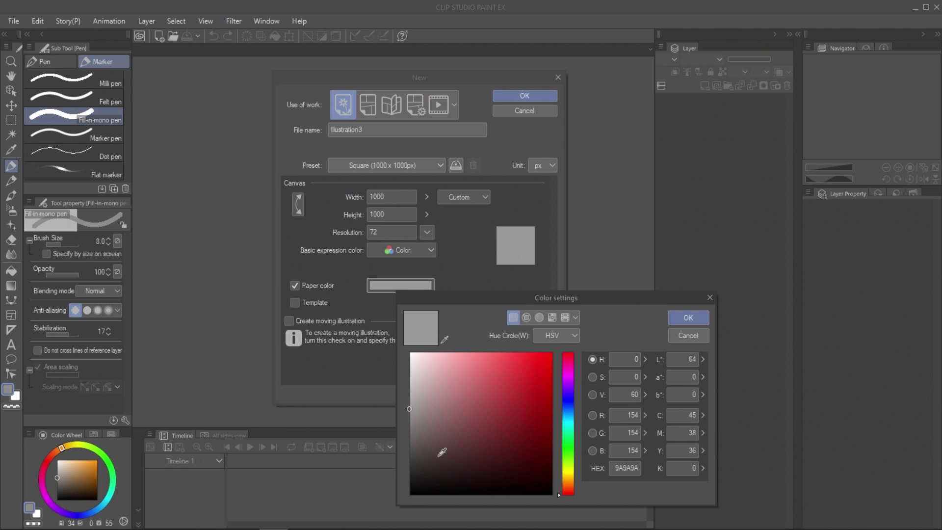
pyautogui.moveTo(411, 397); pyautogui.dragTo(410, 414)
pyautogui.click(687, 317)
pyautogui.click(515, 97)
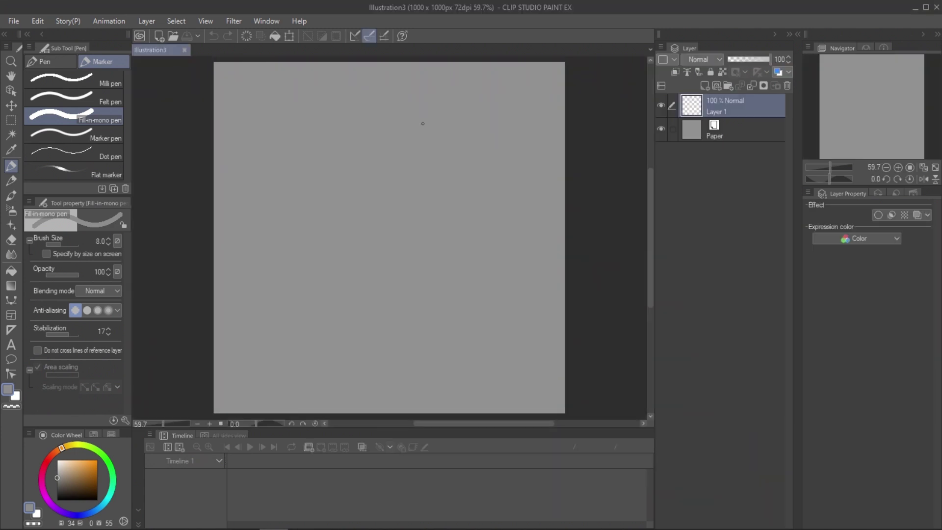
# Draw seven overlapping wavy lines across the whole canvas width in light grey with the G-pen.
pyautogui.click(58, 464)
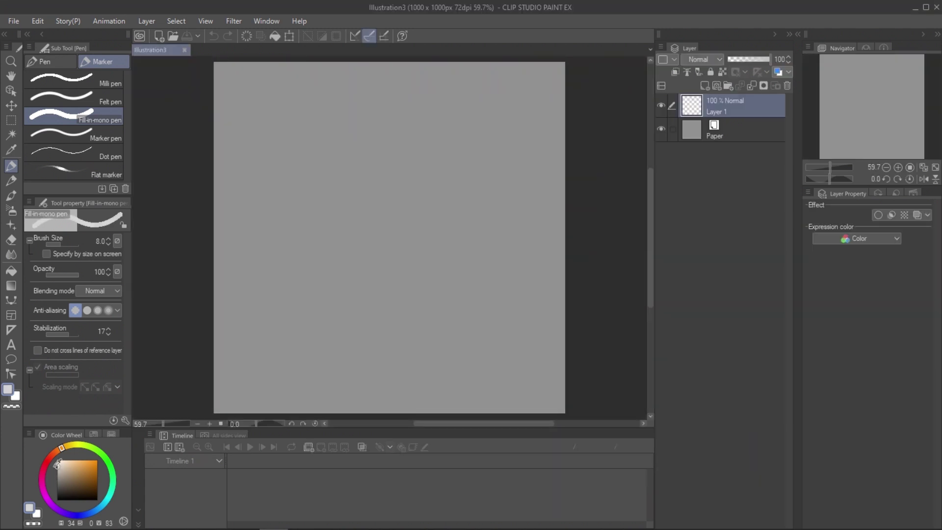
pyautogui.click(52, 61)
pyautogui.moveTo(201, 150); pyautogui.dragTo(565, 162)
pyautogui.moveTo(211, 229); pyautogui.dragTo(565, 171)
pyautogui.moveTo(212, 210); pyautogui.dragTo(565, 289)
pyautogui.moveTo(211, 285)
pyautogui.mouseDown()
pyautogui.moveTo(319, 298)
pyautogui.moveTo(565, 391)
pyautogui.mouseUp()
pyautogui.moveTo(211, 374); pyautogui.dragTo(565, 354)
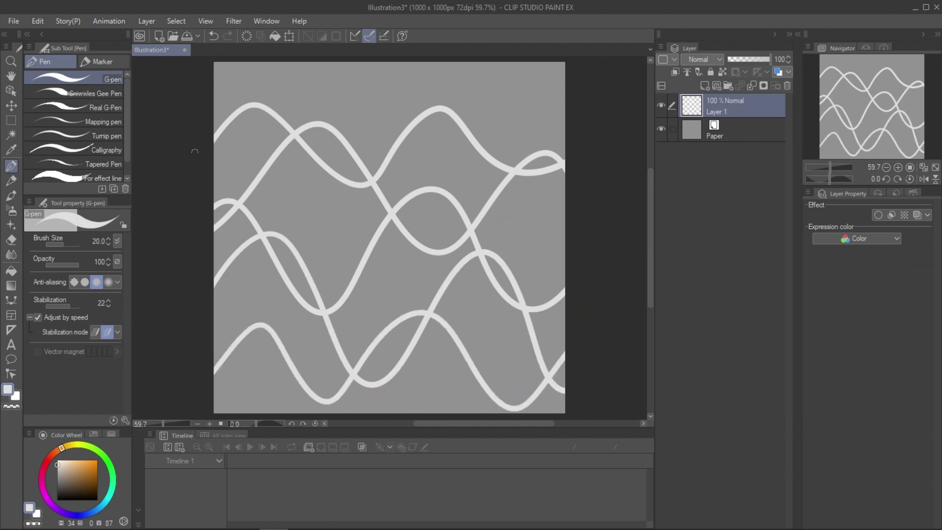
pyautogui.moveTo(206, 149); pyautogui.dragTo(565, 201)
pyautogui.moveTo(212, 316)
pyautogui.mouseDown()
pyautogui.moveTo(536, 284)
pyautogui.moveTo(569, 264)
pyautogui.mouseUp()
# Thicken and round the line crossings in the pattern's left and middle areas with short joining strokes, undoing the last one.
pyautogui.moveTo(267, 167)
pyautogui.mouseDown()
pyautogui.moveTo(260, 223)
pyautogui.moveTo(269, 164)
pyautogui.mouseUp()
pyautogui.moveTo(373, 189)
pyautogui.mouseDown()
pyautogui.moveTo(382, 220)
pyautogui.moveTo(347, 282)
pyautogui.mouseUp()
pyautogui.moveTo(257, 218); pyautogui.dragTo(307, 255)
pyautogui.moveTo(231, 297); pyautogui.dragTo(293, 289)
pyautogui.moveTo(275, 238); pyautogui.dragTo(273, 250)
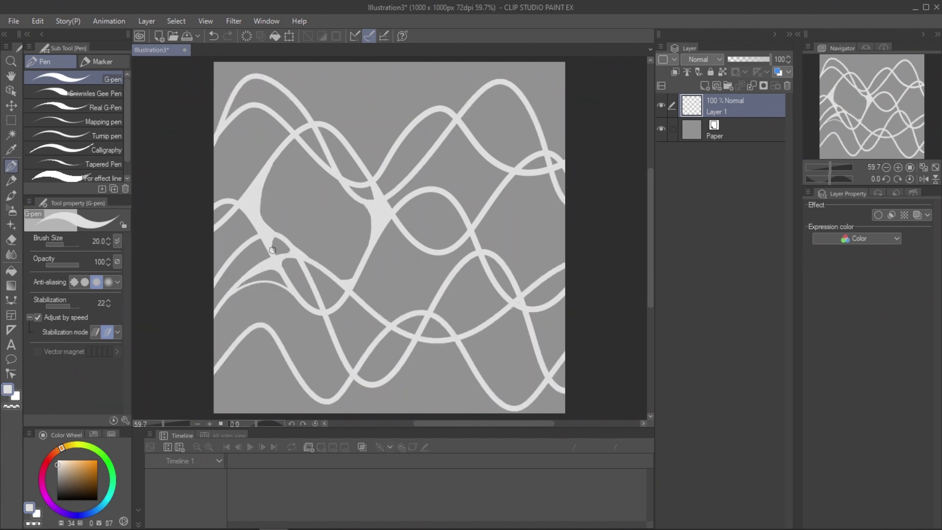
pyautogui.moveTo(226, 221); pyautogui.dragTo(235, 251)
pyautogui.moveTo(261, 196); pyautogui.dragTo(281, 232)
pyautogui.moveTo(300, 146); pyautogui.dragTo(344, 191)
pyautogui.moveTo(297, 306); pyautogui.dragTo(264, 325)
pyautogui.moveTo(268, 112); pyautogui.dragTo(274, 155)
pyautogui.moveTo(436, 255); pyautogui.dragTo(442, 286)
pyautogui.moveTo(439, 142); pyautogui.dragTo(441, 189)
pyautogui.hotkey('ctrl', 'z')
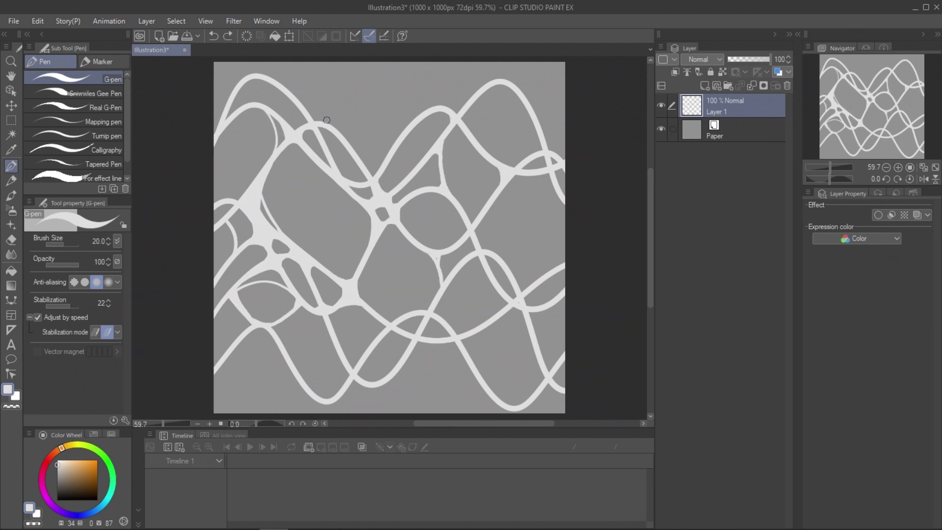
# Add curved connecting lines along the pattern's upper middle, right half and lower-left area to form closed water cells.
pyautogui.moveTo(336, 130); pyautogui.dragTo(430, 109)
pyautogui.moveTo(401, 369); pyautogui.dragTo(484, 392)
pyautogui.moveTo(454, 277); pyautogui.dragTo(481, 256)
pyautogui.moveTo(449, 286); pyautogui.dragTo(487, 271)
pyautogui.moveTo(509, 181); pyautogui.dragTo(498, 260)
pyautogui.moveTo(469, 141); pyautogui.dragTo(445, 184)
pyautogui.moveTo(221, 372); pyautogui.dragTo(296, 379)
pyautogui.moveTo(244, 343); pyautogui.dragTo(245, 393)
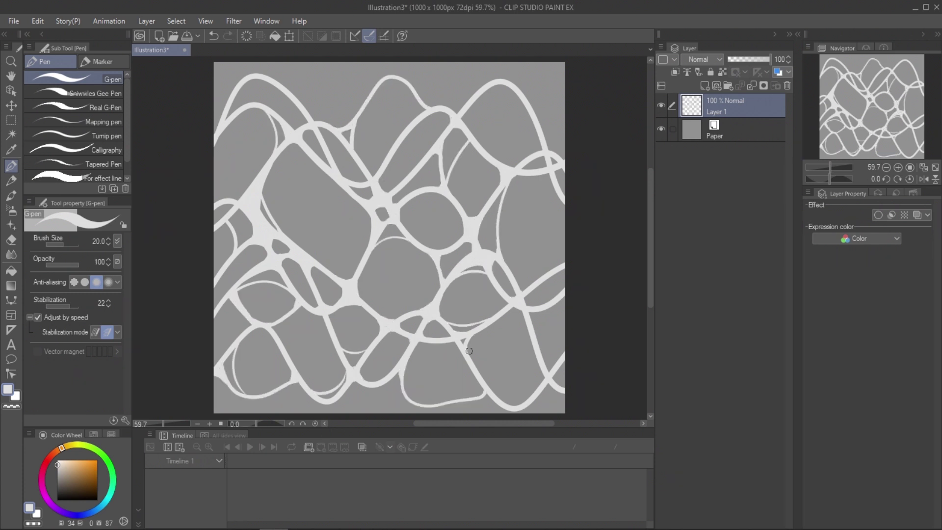
# Select a large rectangle in the middle of the line pattern and split that area into separate copied layers.
pyautogui.click(9, 121)
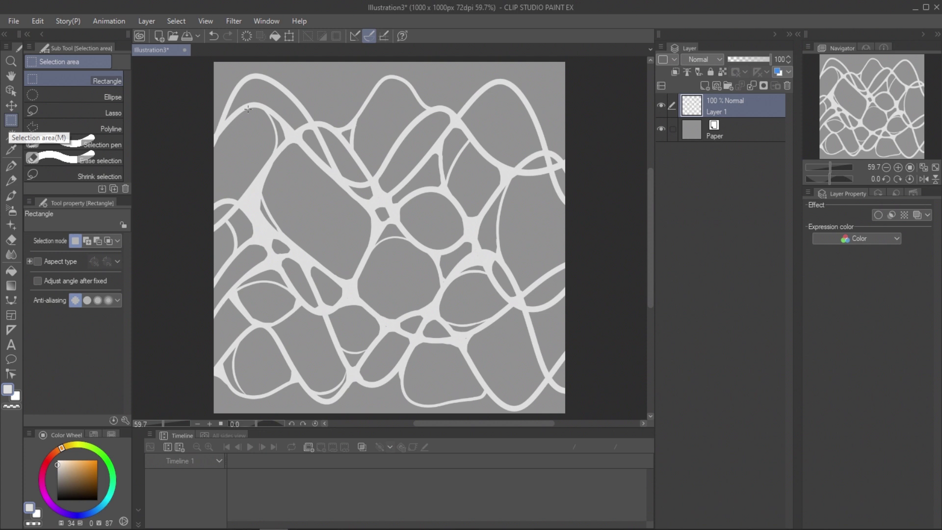
pyautogui.moveTo(247, 115)
pyautogui.mouseDown()
pyautogui.moveTo(542, 378)
pyautogui.moveTo(521, 365)
pyautogui.moveTo(540, 387)
pyautogui.mouseUp()
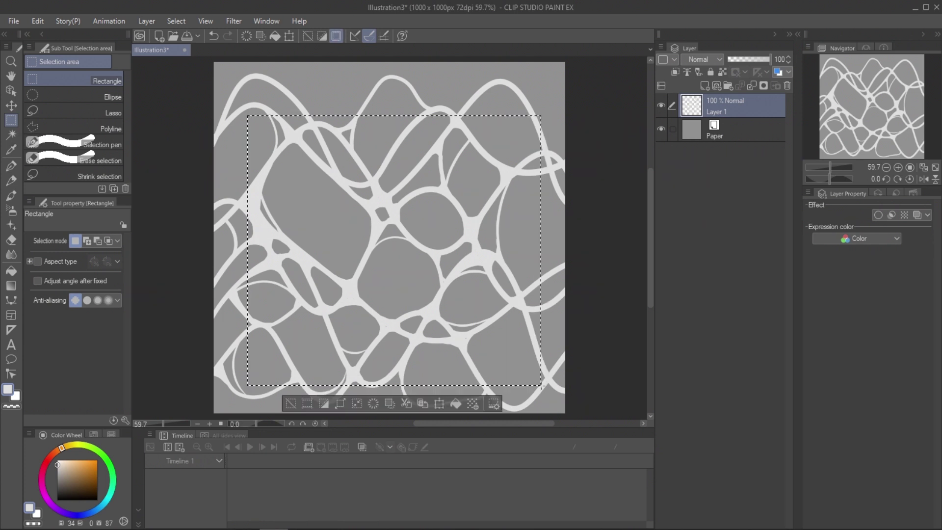
pyautogui.press('Delete')
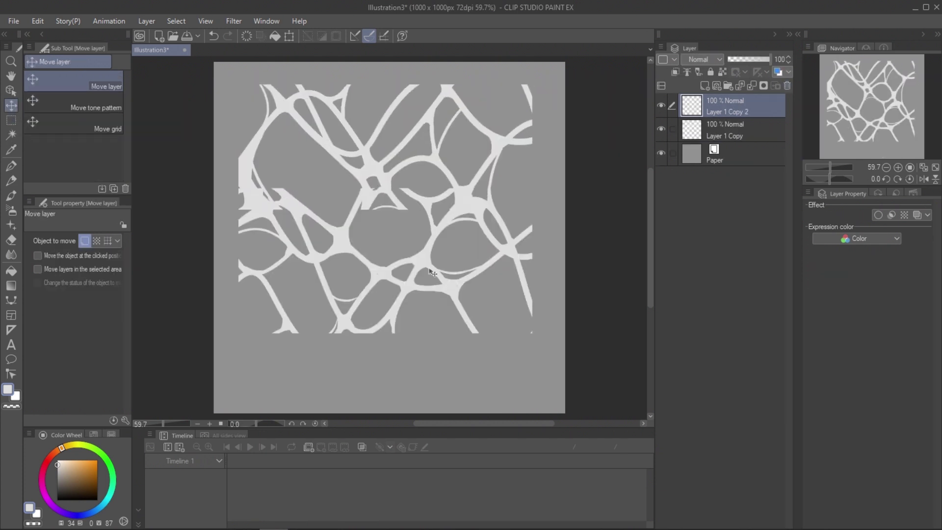
# Draw pen strokes bridging the gap between the two pattern pieces, and merge their layers into one.
pyautogui.press('p')
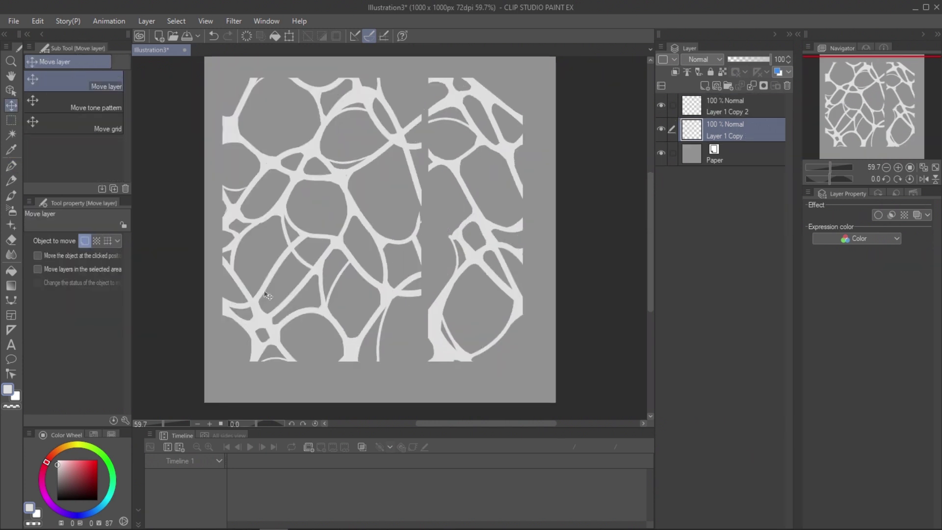
pyautogui.press('p')
pyautogui.moveTo(425, 127); pyautogui.dragTo(420, 185)
pyautogui.moveTo(421, 189); pyautogui.dragTo(449, 238)
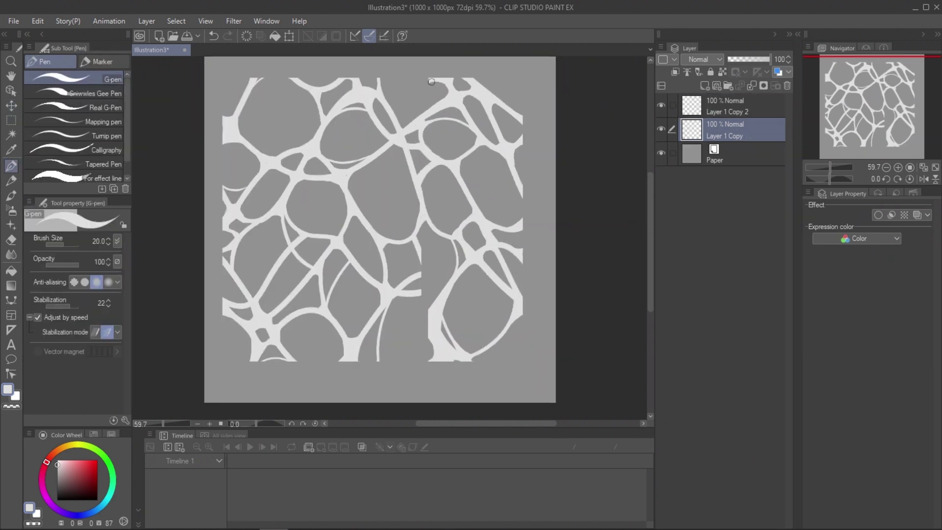
pyautogui.moveTo(387, 100); pyautogui.dragTo(434, 82)
pyautogui.moveTo(420, 256)
pyautogui.mouseDown()
pyautogui.moveTo(439, 284)
pyautogui.moveTo(432, 343)
pyautogui.mouseUp()
pyautogui.hotkey('ctrl', 'e')
# Register the merged line pattern as an image material named "water".
pyautogui.click(507, 148)
pyautogui.click(35, 21)
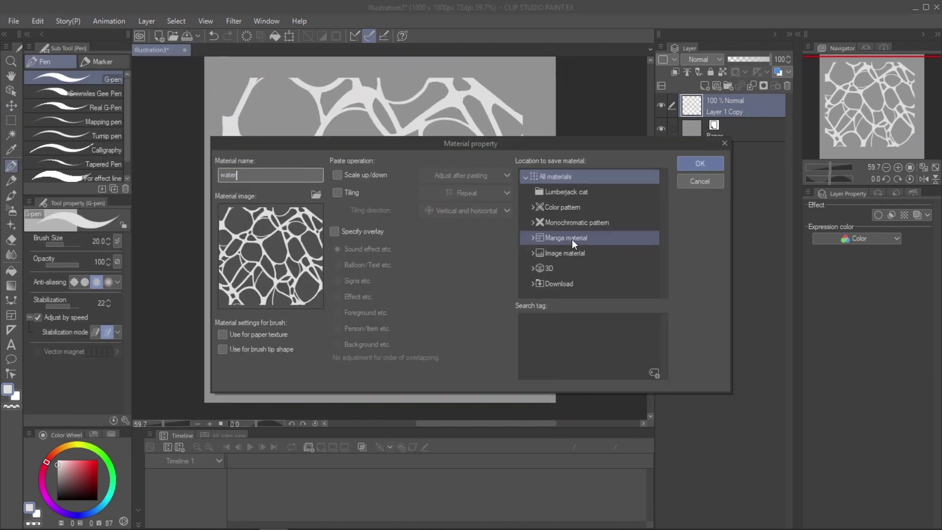
pyautogui.click(552, 219)
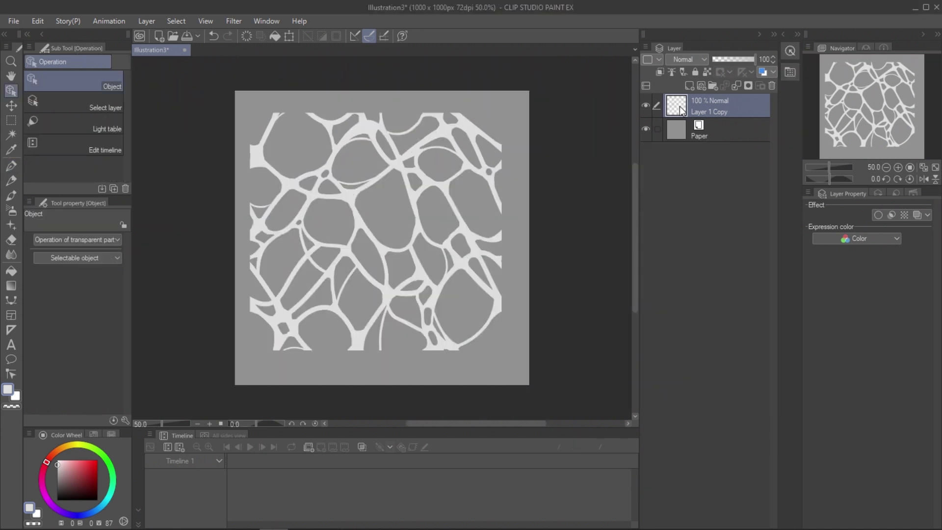
# Select the pattern layer's contents, crop the canvas to that selection, and deselect.
pyautogui.keyDown('ctrl'); pyautogui.click(679, 106); pyautogui.keyUp('ctrl')
pyautogui.click(39, 21)
pyautogui.click(72, 148)
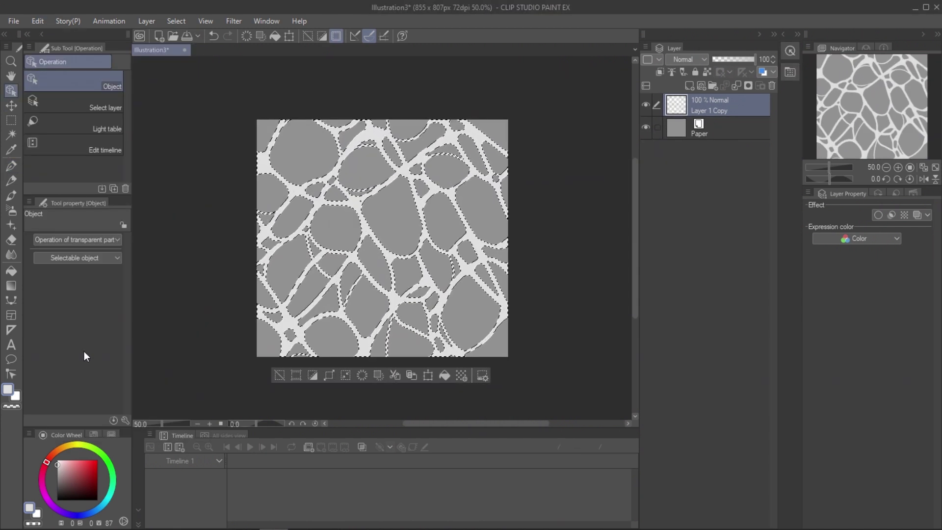
pyautogui.hotkey('ctrl', 'd')
# Duplicate the pattern layer and apply a Gaussian blur to the copy.
pyautogui.hotkey('ctrl', 'c')
pyautogui.hotkey('ctrl', 'v')
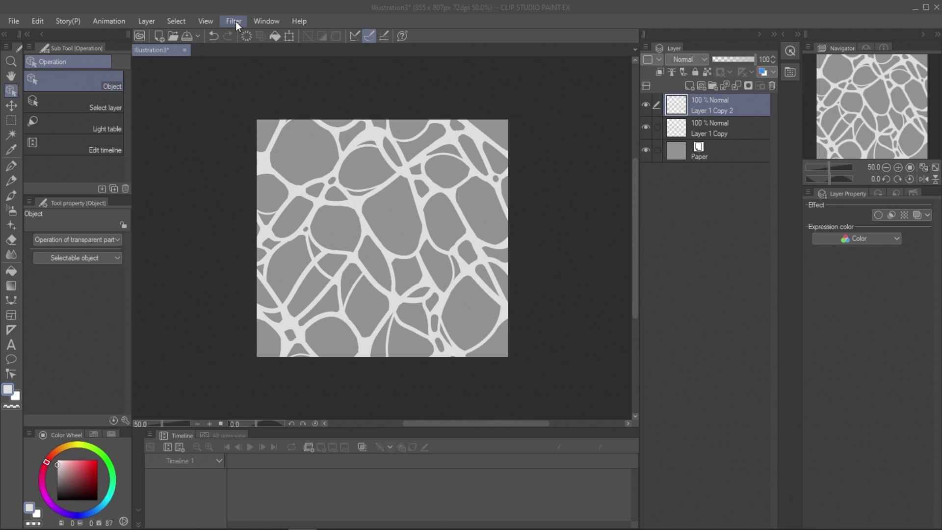
pyautogui.click(236, 22)
pyautogui.moveTo(265, 36)
pyautogui.click(350, 67)
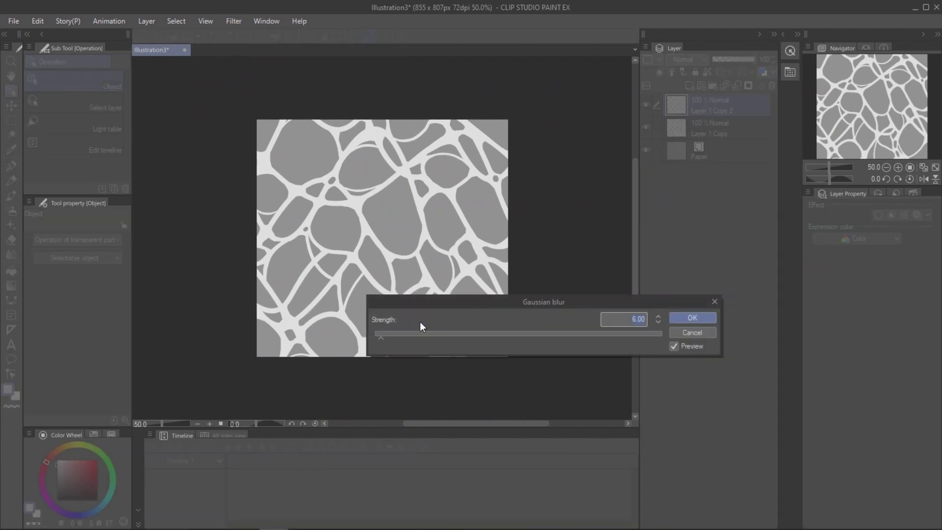
pyautogui.moveTo(427, 335); pyautogui.dragTo(399, 337)
pyautogui.click(711, 320)
# Register the blurred pattern layer as an image material named "water blur" with tiling enabled.
pyautogui.click(37, 23)
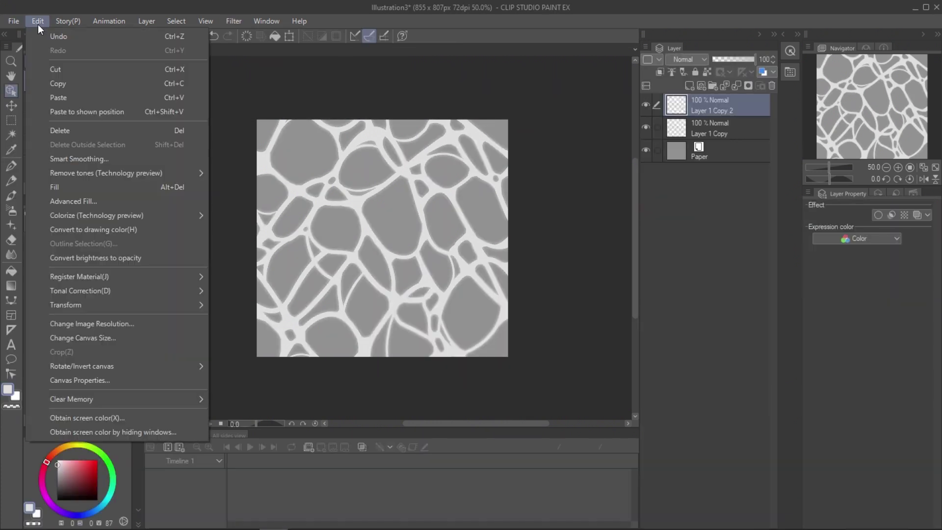
pyautogui.click(261, 282)
pyautogui.write('water blur')
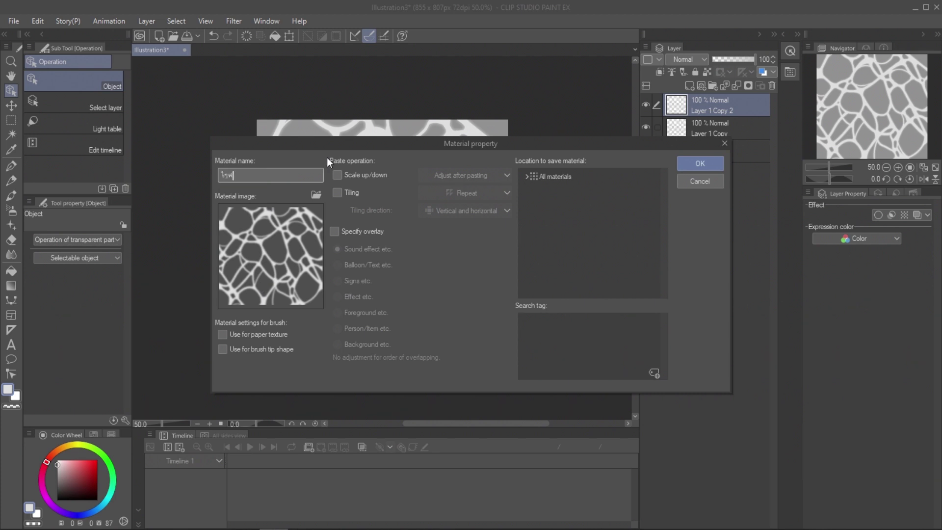
pyautogui.click(337, 193)
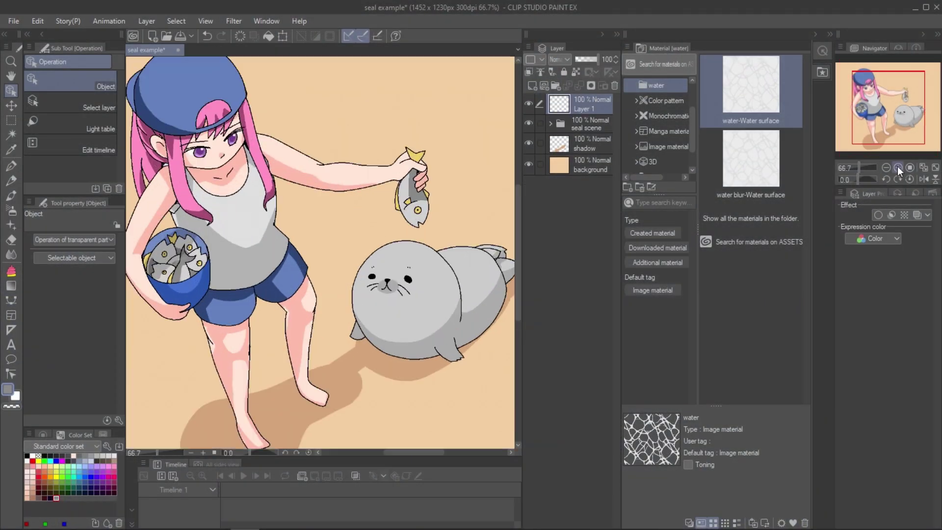
# Paint white foam lines around the girl's legs and across the seal's body with the Textured pen, adding small droplets beside them.
pyautogui.click(886, 168)
pyautogui.click(11, 166)
pyautogui.click(43, 435)
pyautogui.moveTo(60, 467); pyautogui.dragTo(53, 458)
pyautogui.moveTo(240, 347)
pyautogui.mouseDown()
pyautogui.moveTo(300, 324)
pyautogui.moveTo(375, 318)
pyautogui.moveTo(420, 301)
pyautogui.moveTo(436, 247)
pyautogui.mouseUp()
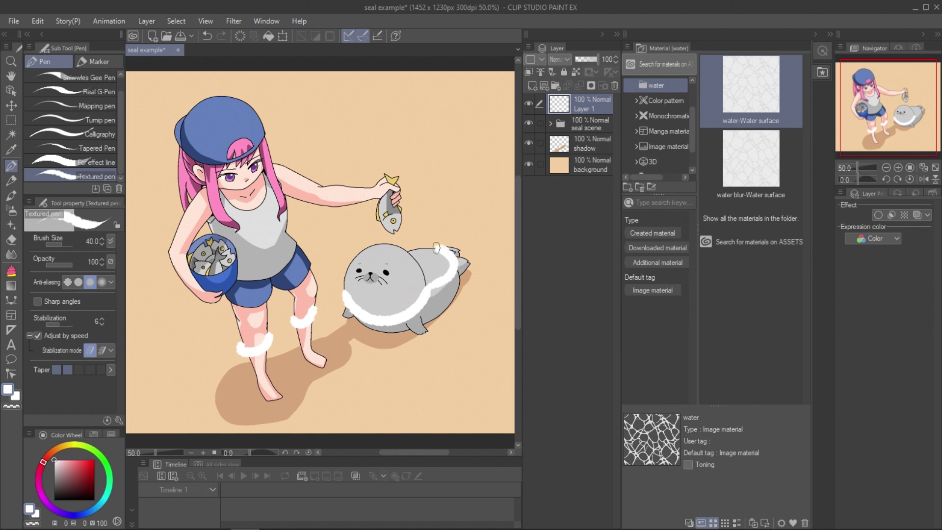
pyautogui.click(247, 366)
pyautogui.click(232, 368)
# Lasso the submerged area below the foam lines, enclosing the girl's lower legs, the seal's lower body and the shadows.
pyautogui.click(11, 119)
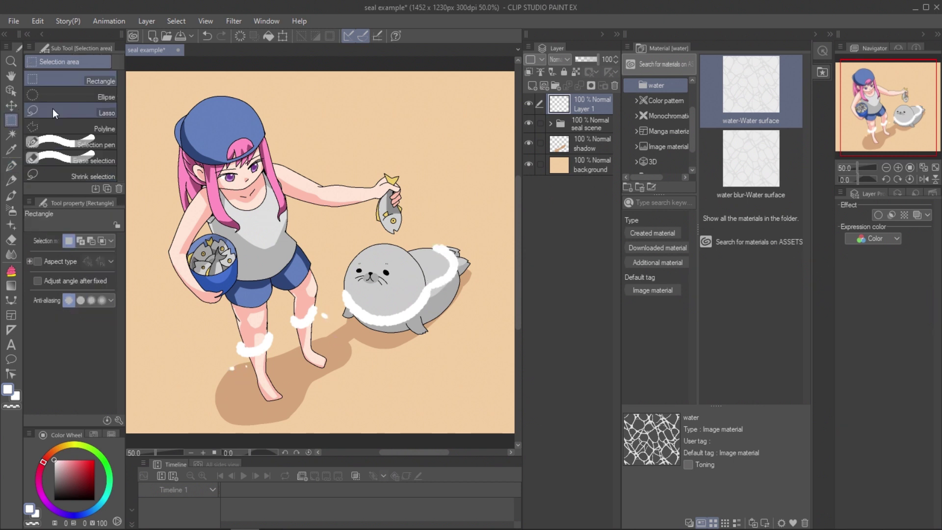
pyautogui.click(55, 113)
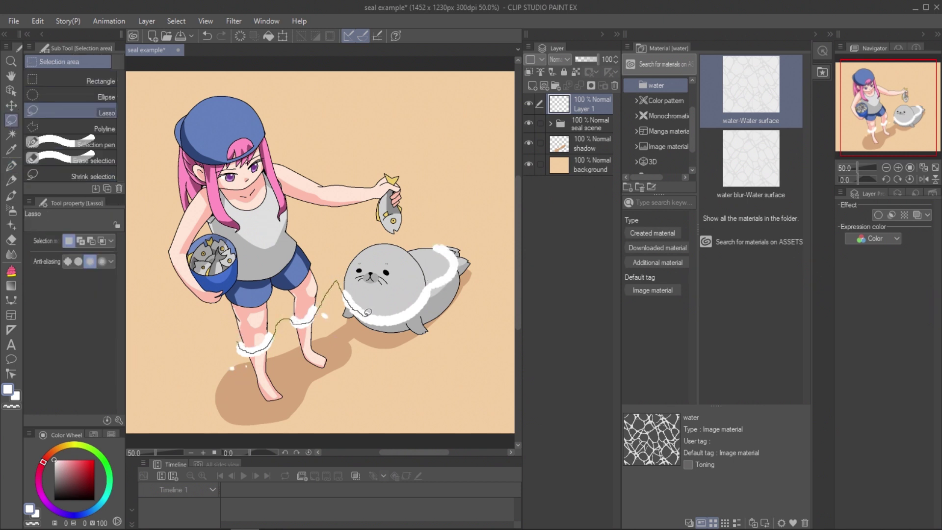
pyautogui.moveTo(445, 242)
pyautogui.mouseDown()
pyautogui.moveTo(214, 422)
pyautogui.moveTo(211, 339)
pyautogui.mouseUp()
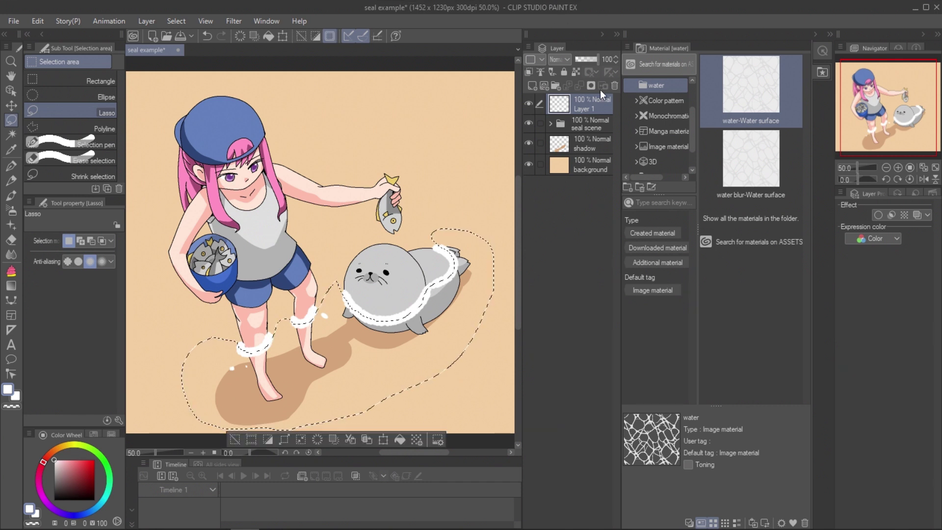
# Duplicate the seal scene folder, place the copy beneath the original, and rename it "seal underwater".
pyautogui.click(591, 126)
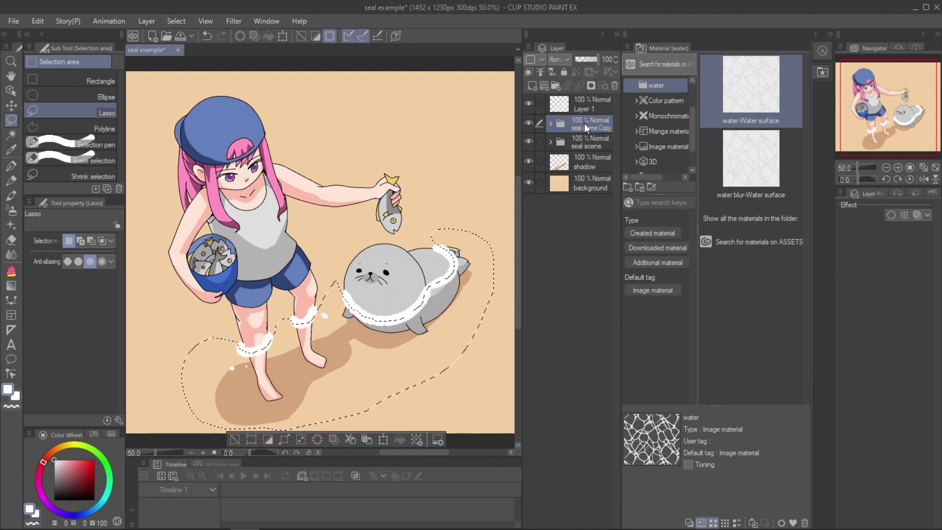
pyautogui.moveTo(584, 122); pyautogui.dragTo(581, 151)
pyautogui.doubleClick(584, 145)
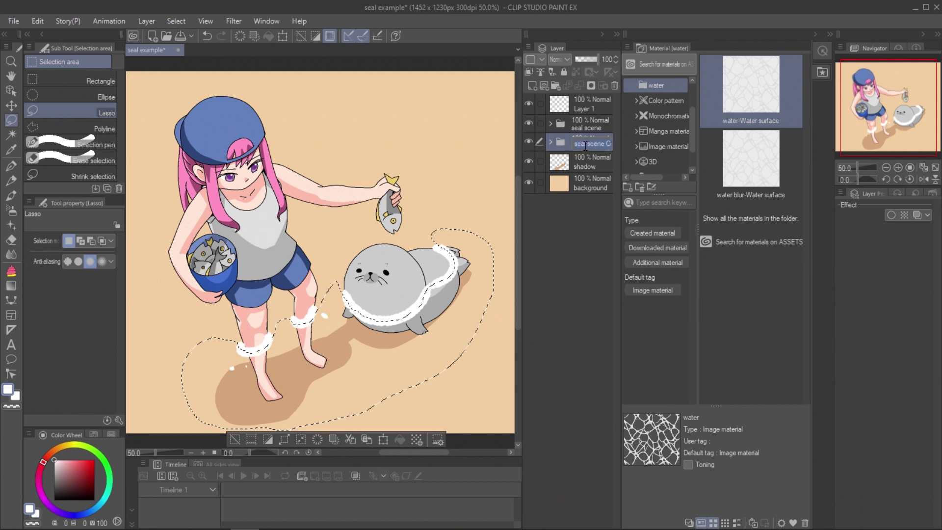
pyautogui.write('seal underwater')
pyautogui.press('Return')
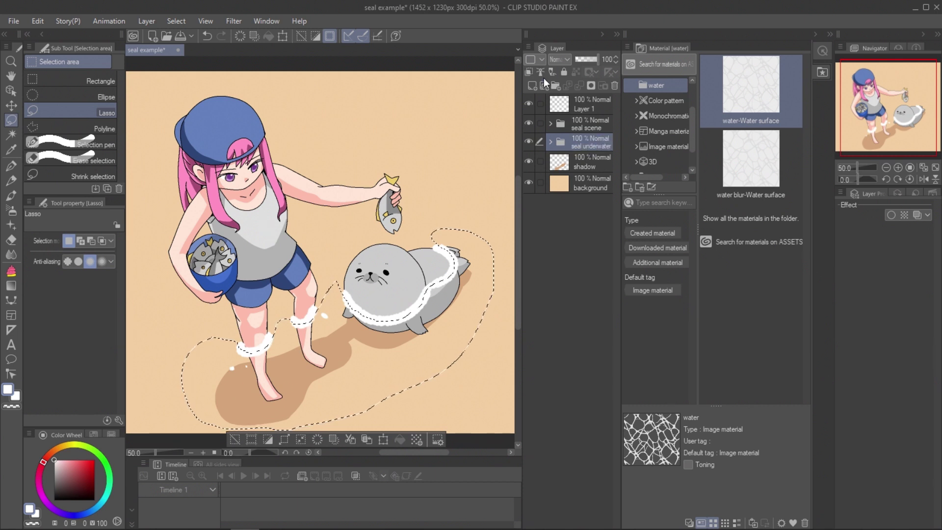
# Clear the selection and add a new raster layer above the seal underwater folder.
pyautogui.hotkey('ctrl', 'd')
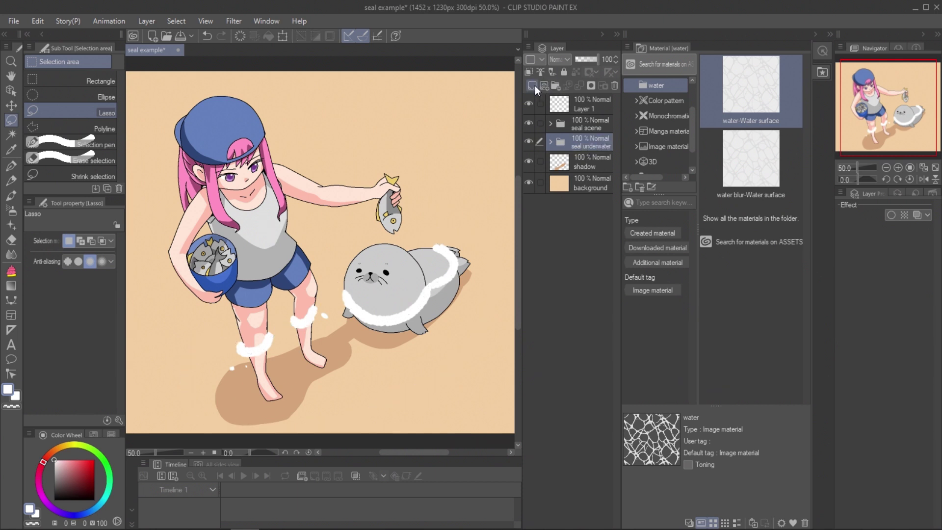
pyautogui.click(533, 85)
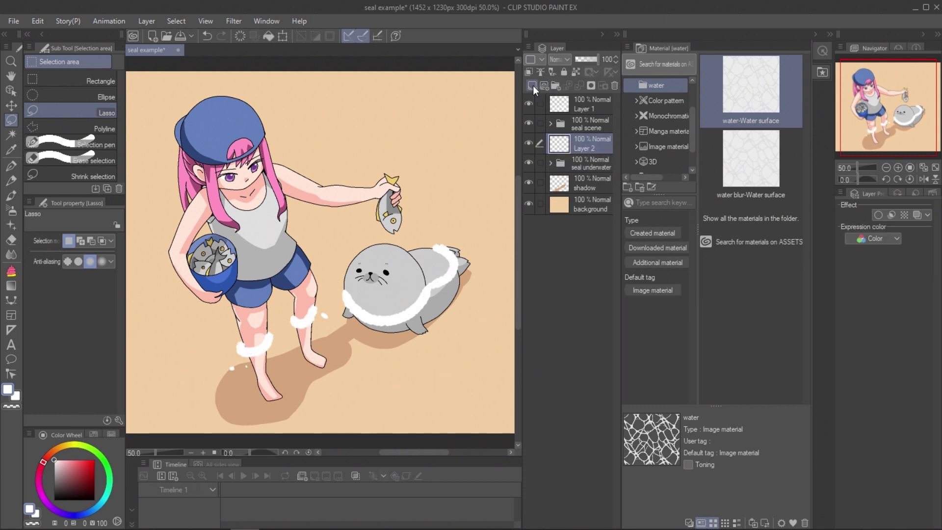
# Fill the new layer above the seal underwater folder with a diagonal Midday sky gradient and lower its opacity to 44%.
pyautogui.click(11, 285)
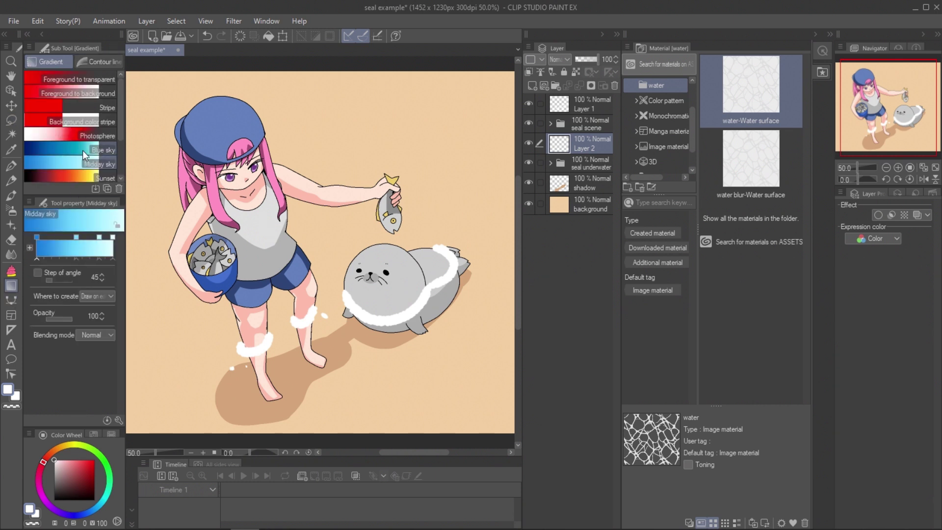
pyautogui.moveTo(470, 140); pyautogui.dragTo(153, 377)
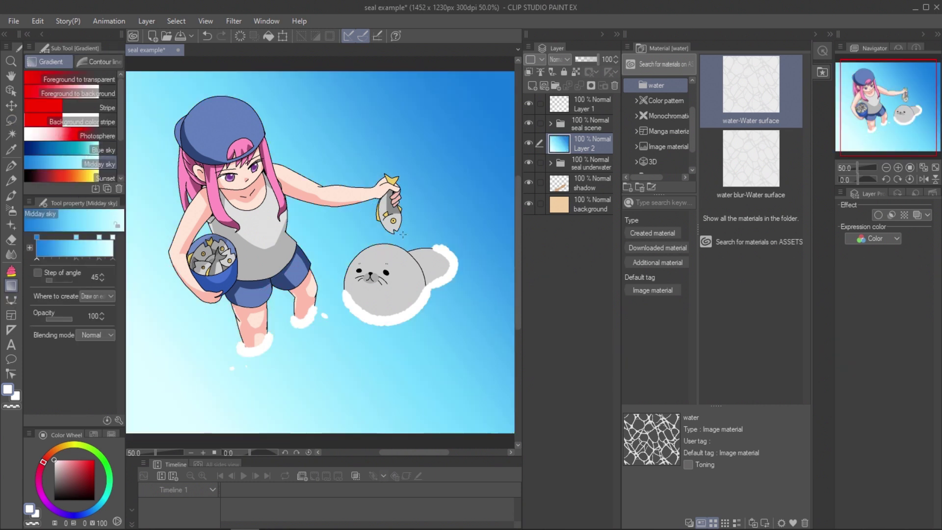
pyautogui.click(886, 168)
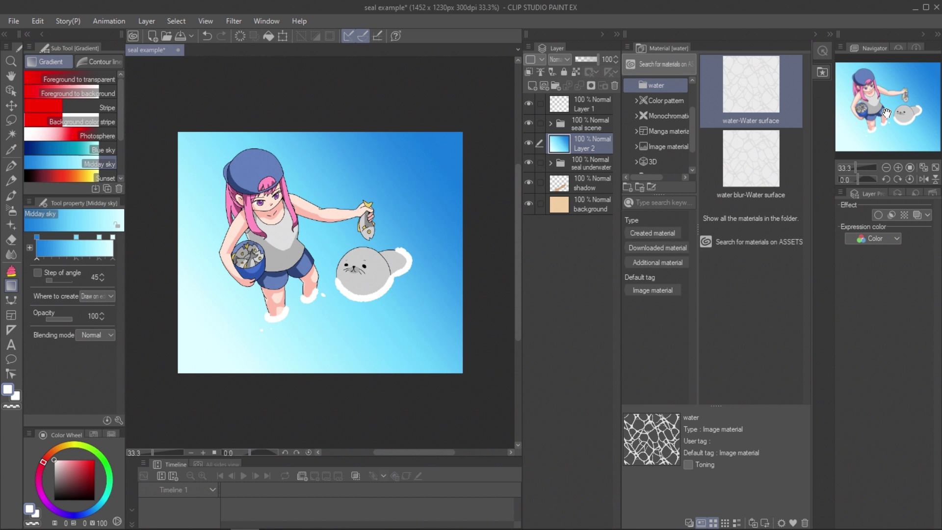
pyautogui.moveTo(599, 59); pyautogui.dragTo(587, 57)
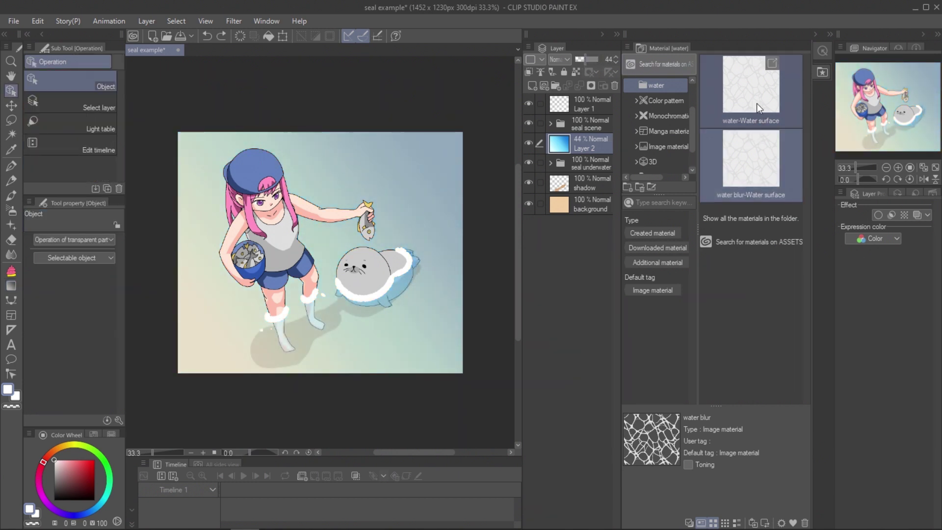
# Place the water tiling material above the gradient layer, with Overlay blending at 69% opacity.
pyautogui.moveTo(756, 103); pyautogui.dragTo(584, 134)
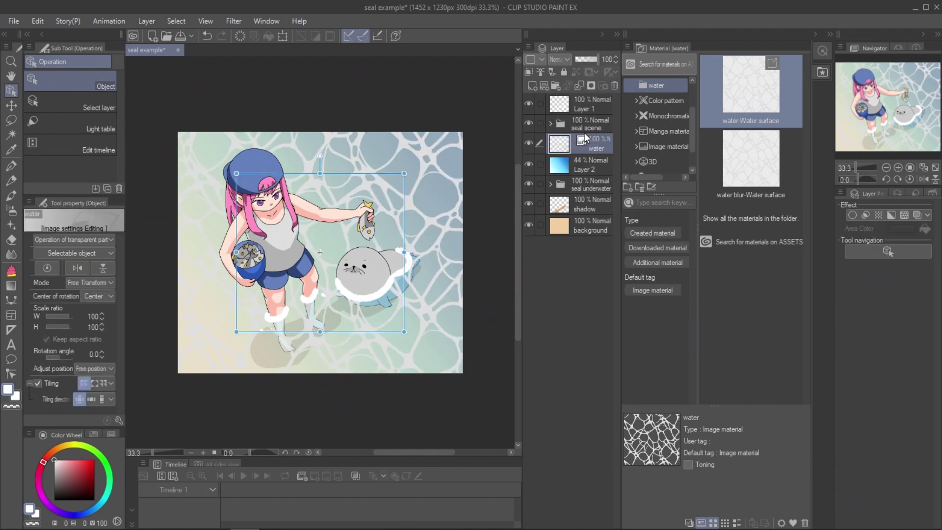
pyautogui.click(559, 60)
pyautogui.click(559, 206)
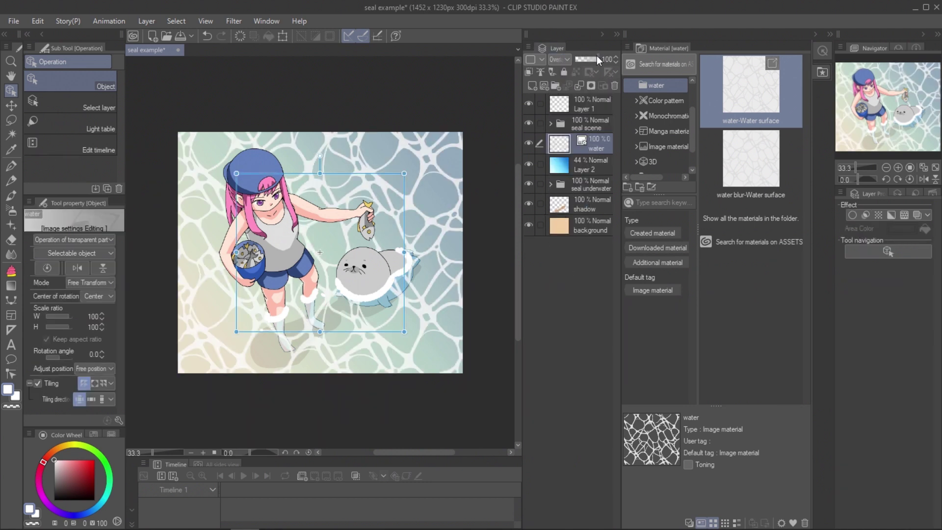
pyautogui.moveTo(596, 55); pyautogui.dragTo(592, 55)
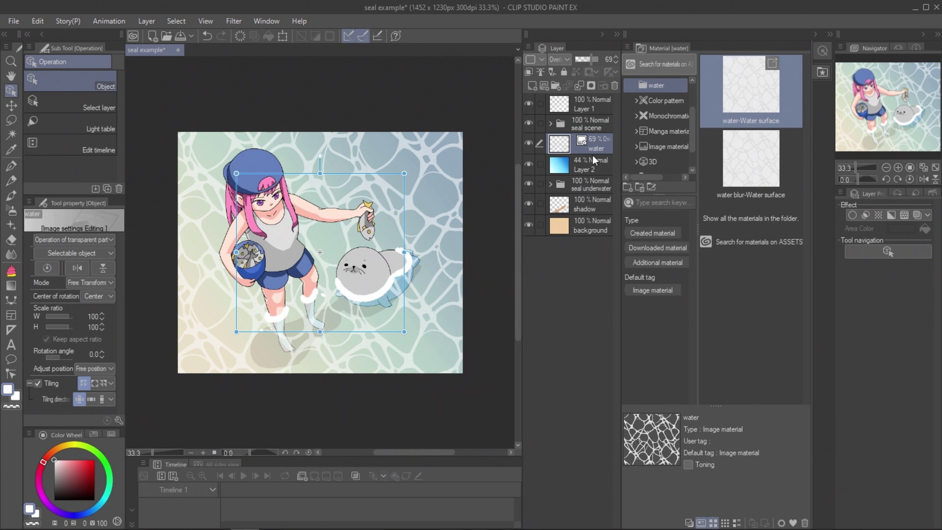
# Place the water blur material above the water layer with Add (Glow) at 21% opacity, and lower the water layer's opacity to 33%.
pyautogui.moveTo(752, 162); pyautogui.dragTo(584, 132)
pyautogui.click(567, 59)
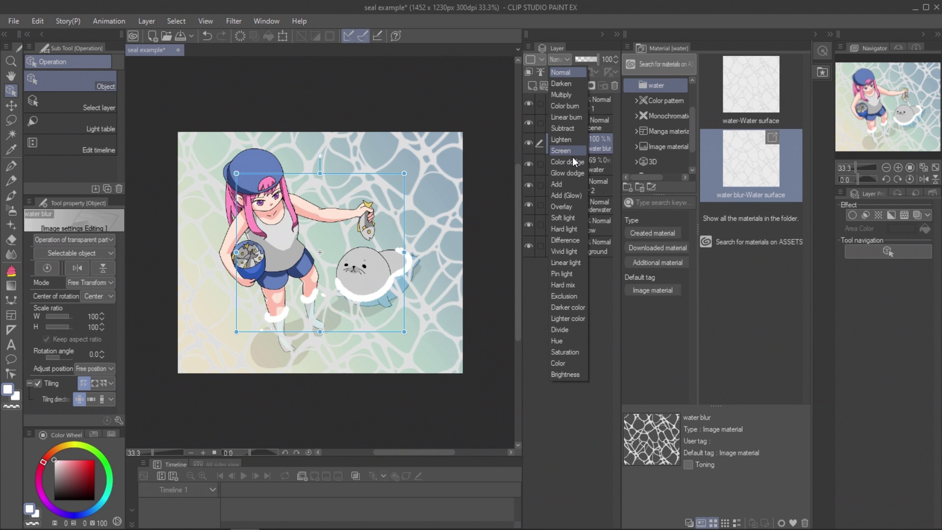
pyautogui.click(576, 208)
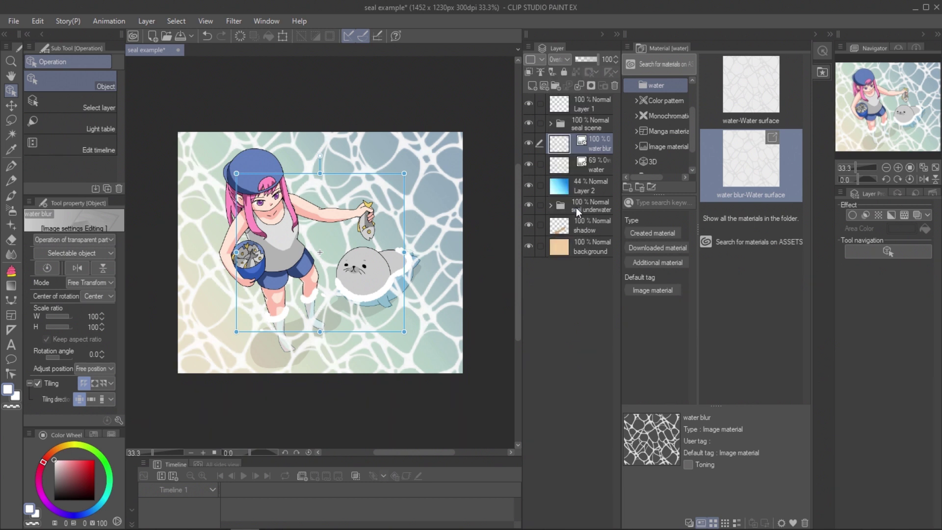
pyautogui.click(567, 58)
pyautogui.click(569, 73)
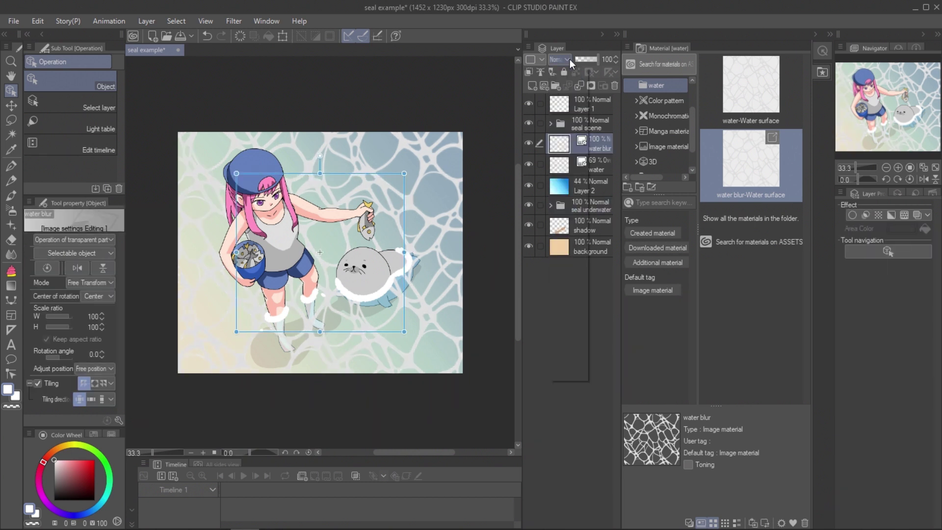
pyautogui.click(569, 58)
pyautogui.click(575, 195)
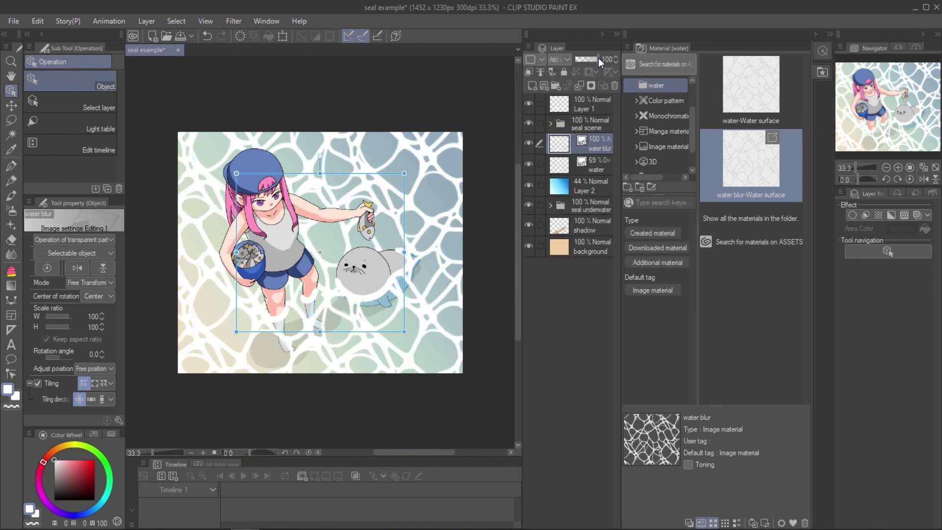
pyautogui.moveTo(598, 58); pyautogui.dragTo(580, 60)
pyautogui.click(270, 224)
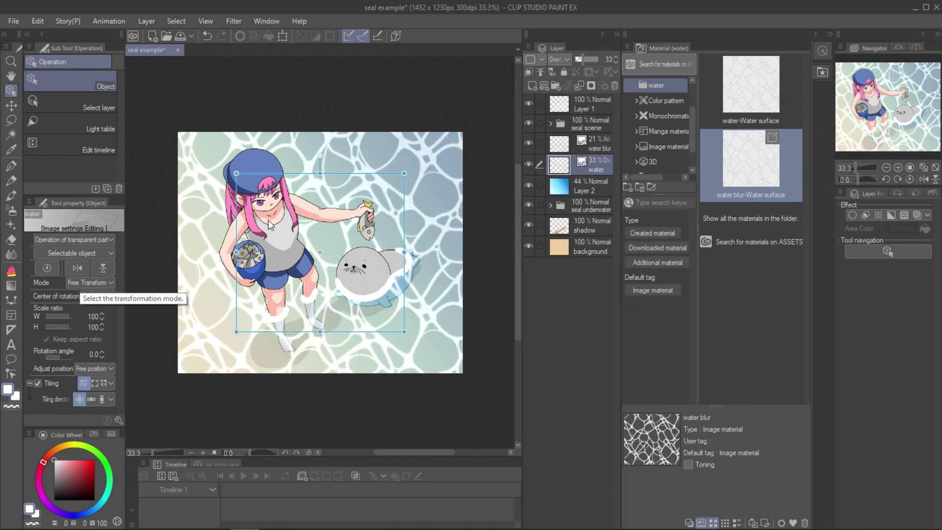
# Free Transform the water and water blur layers together, pulling all four corners to slant the pattern into the ground's perspective.
pyautogui.keyDown('ctrl'); pyautogui.click(587, 141); pyautogui.keyUp('ctrl')
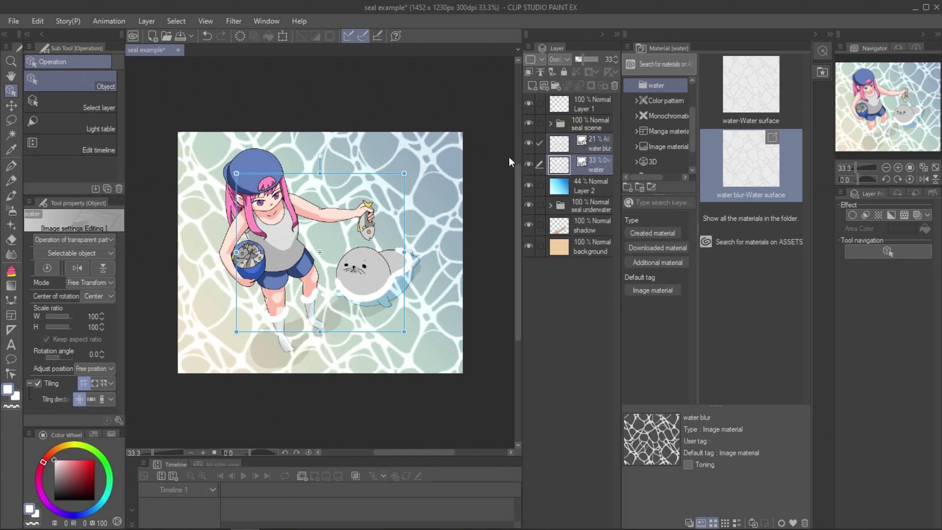
pyautogui.hotkey('ctrl', 't')
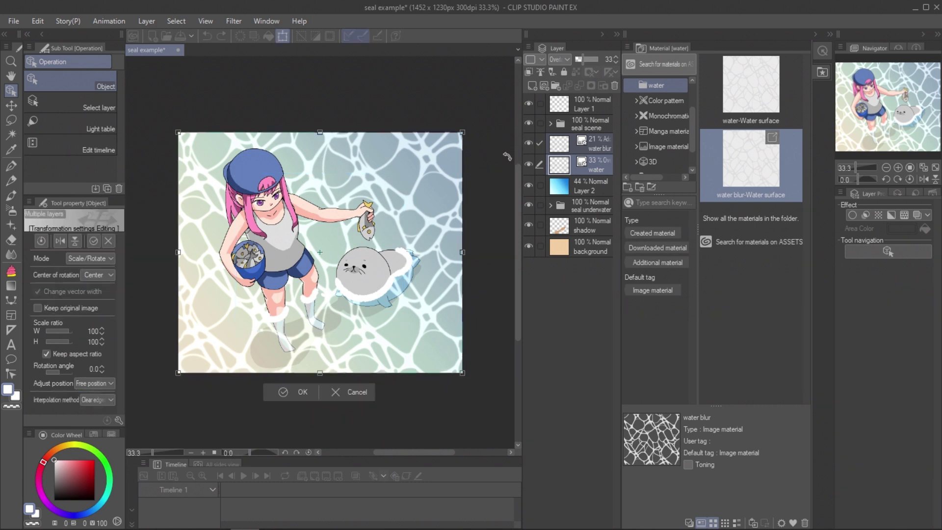
pyautogui.click(98, 259)
pyautogui.click(88, 304)
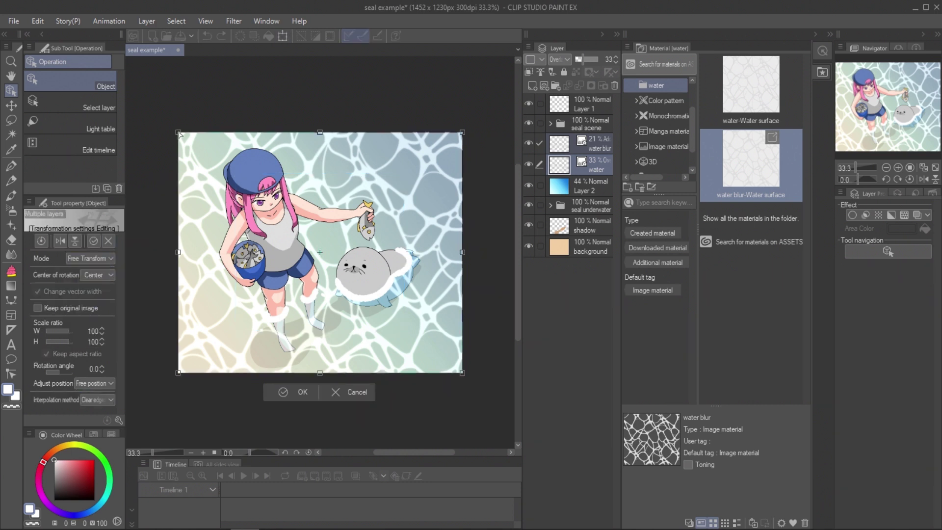
pyautogui.moveTo(178, 132); pyautogui.dragTo(309, 160)
pyautogui.moveTo(462, 134); pyautogui.dragTo(465, 185)
pyautogui.moveTo(178, 372); pyautogui.dragTo(194, 335)
pyautogui.moveTo(462, 373); pyautogui.dragTo(393, 406)
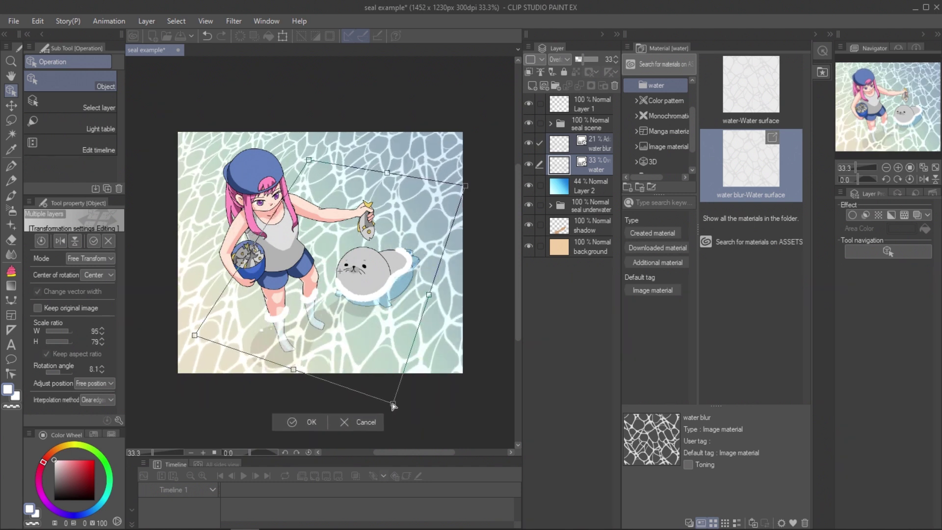
# Widen the slanted water pattern by spreading its corners outward, apply the transformation, and set the gradient layer's opacity to 51%.
pyautogui.moveTo(465, 185); pyautogui.dragTo(473, 218)
pyautogui.moveTo(308, 160); pyautogui.dragTo(287, 125)
pyautogui.moveTo(195, 335); pyautogui.dragTo(137, 311)
pyautogui.moveTo(393, 403); pyautogui.dragTo(397, 419)
pyautogui.moveTo(473, 218); pyautogui.dragTo(505, 195)
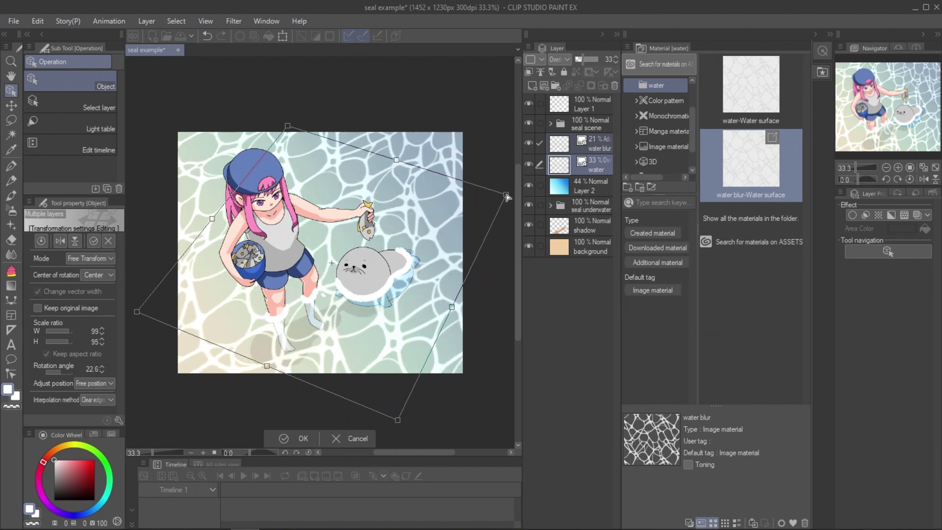
pyautogui.moveTo(287, 125); pyautogui.dragTo(306, 125)
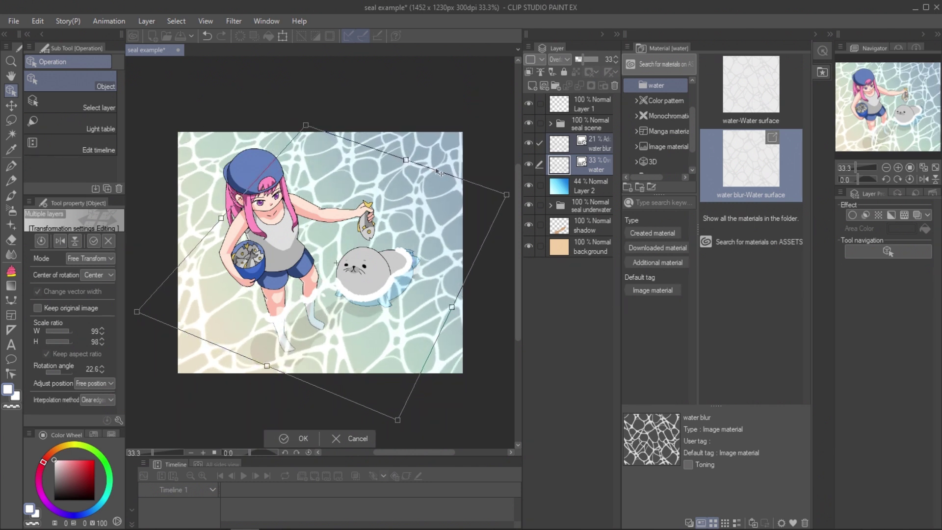
pyautogui.press('Return')
pyautogui.click(559, 192)
pyautogui.moveTo(585, 60); pyautogui.dragTo(587, 59)
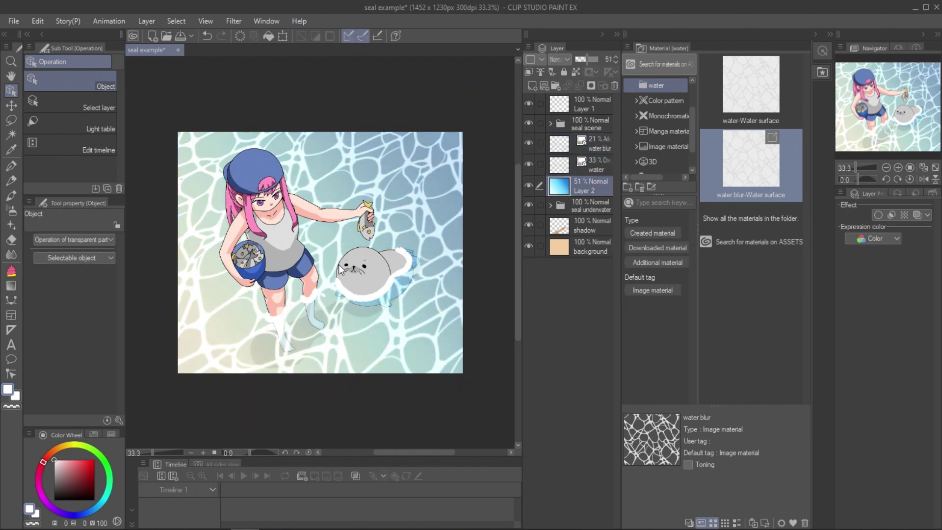
# Duplicate the water blur layer, put the copy beneath the blue gradient layer, and nudge its pattern straight down.
pyautogui.moveTo(593, 145); pyautogui.dragTo(534, 89)
pyautogui.moveTo(591, 140); pyautogui.dragTo(593, 210)
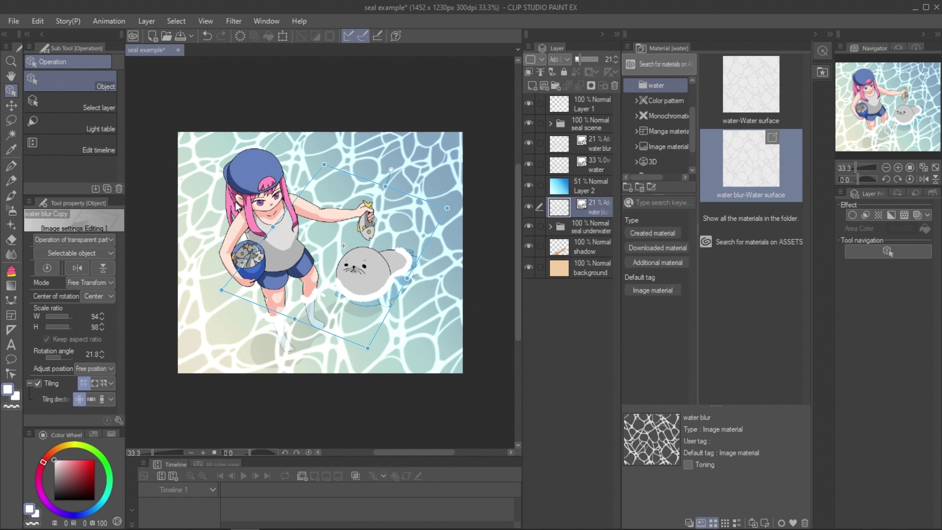
pyautogui.press('Down')
pyautogui.press('Down')
pyautogui.press('Down')
pyautogui.press('Down')
pyautogui.press('Down')
pyautogui.press('Down')
pyautogui.press('Down')
pyautogui.press('Down')
pyautogui.press('Down')
pyautogui.press('Down')
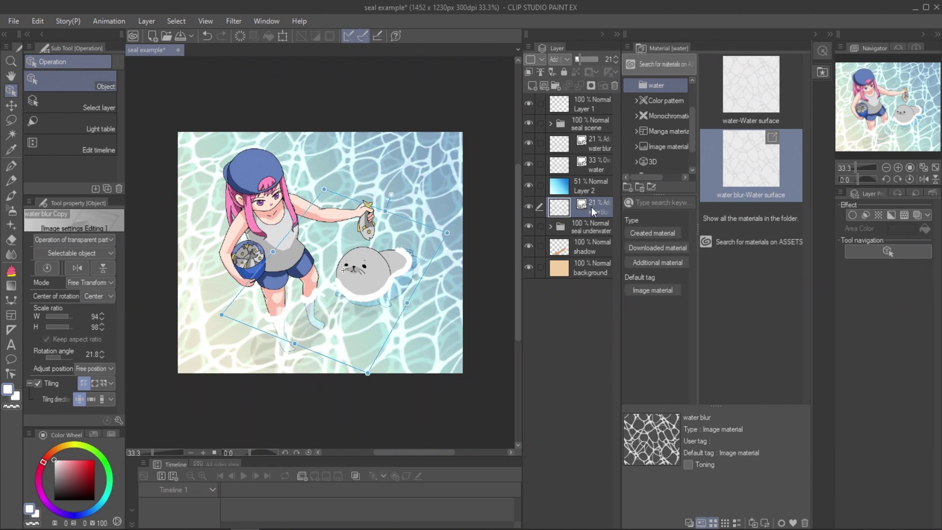
# Apply the Layer color effect to the water blur copy, with muted purple (H 252, S 38, V 57) as layer and sub color.
pyautogui.click(916, 214)
pyautogui.click(54, 485)
pyautogui.click(67, 514)
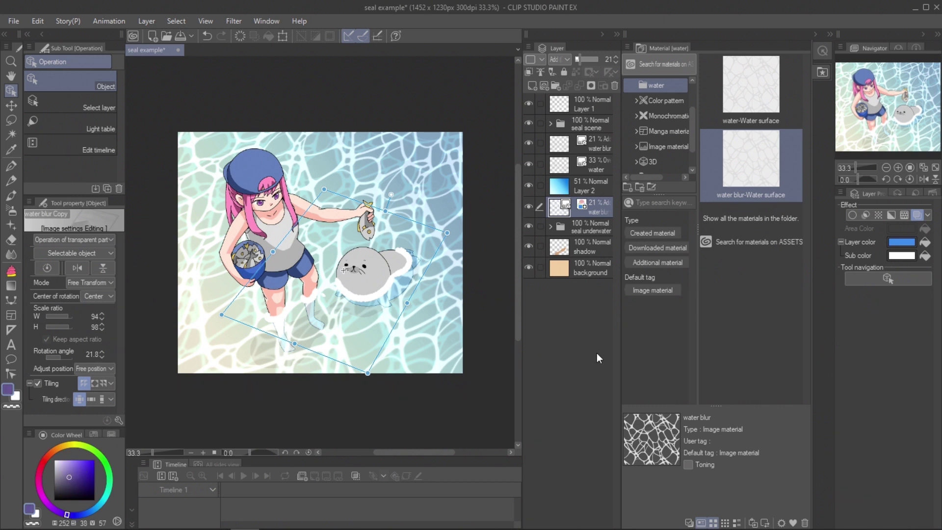
pyautogui.click(925, 241)
pyautogui.click(926, 255)
# Set the purple water blur copy to Linear burn blending at 33% opacity.
pyautogui.click(559, 59)
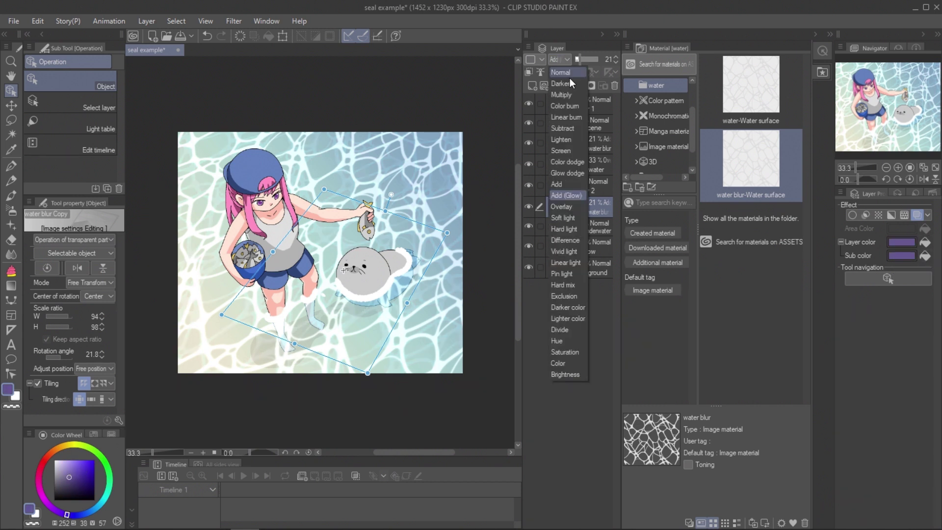
pyautogui.click(567, 116)
pyautogui.click(585, 60)
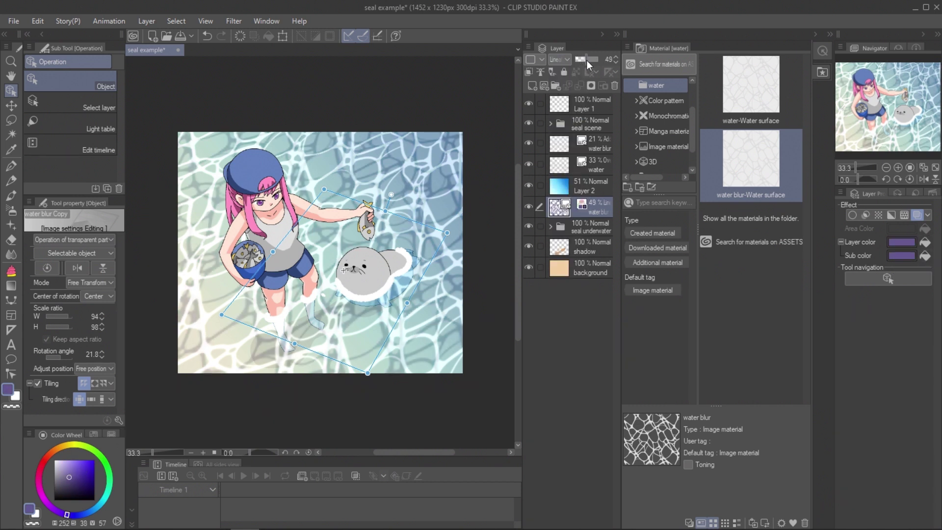
pyautogui.moveTo(587, 60); pyautogui.dragTo(582, 60)
# Adjust the opacity of the water layer above the gradient.
pyautogui.click(574, 164)
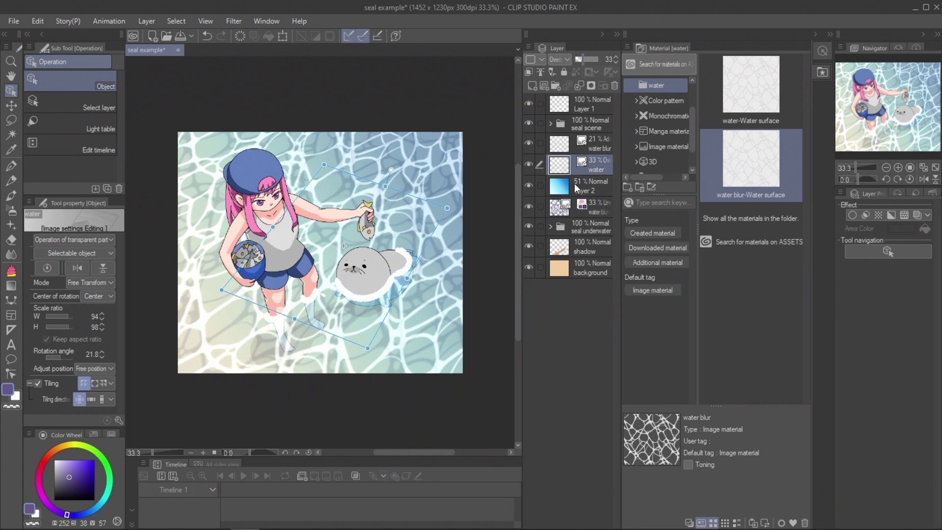
pyautogui.click(584, 58)
pyautogui.click(582, 60)
pyautogui.press('Return')
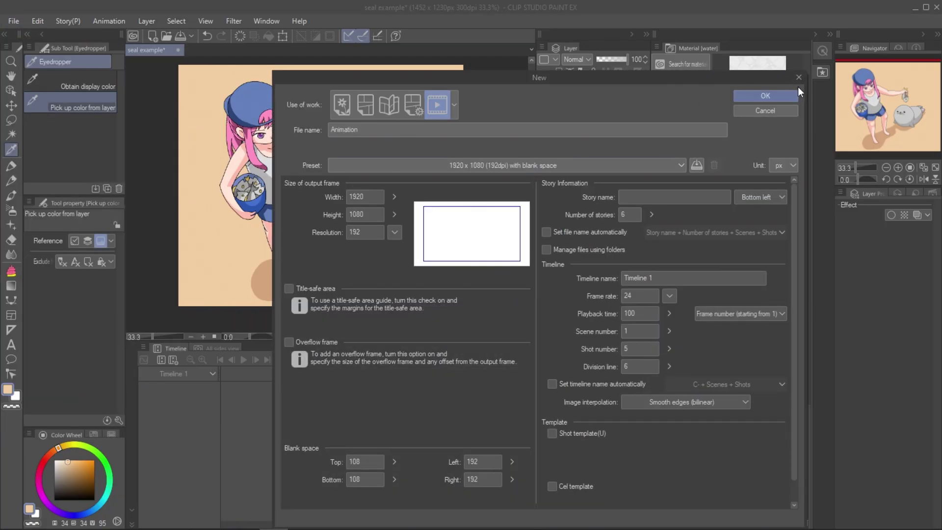
# Create a 1920 x 1080 px, 192 dpi animation document, delete its animation folder, and color the paper layer with the sand color.
pyautogui.click(773, 94)
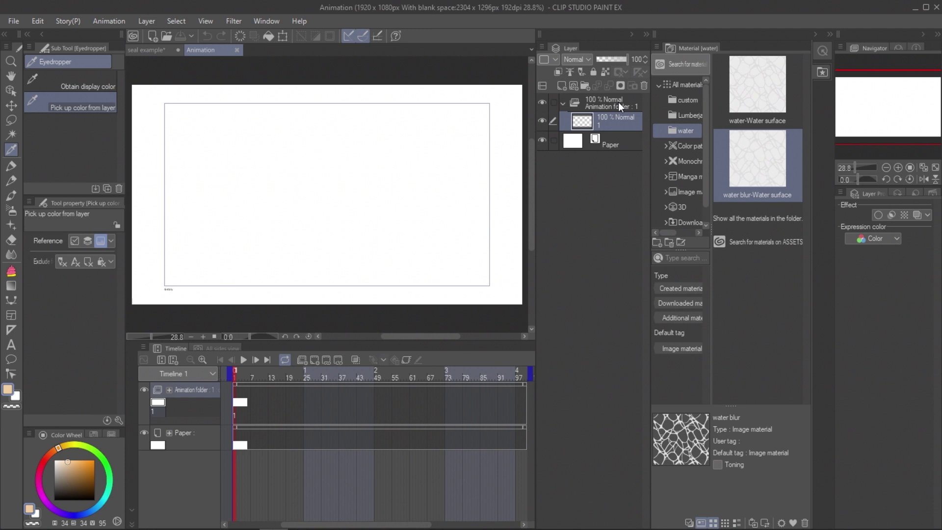
pyautogui.click(644, 86)
pyautogui.click(925, 206)
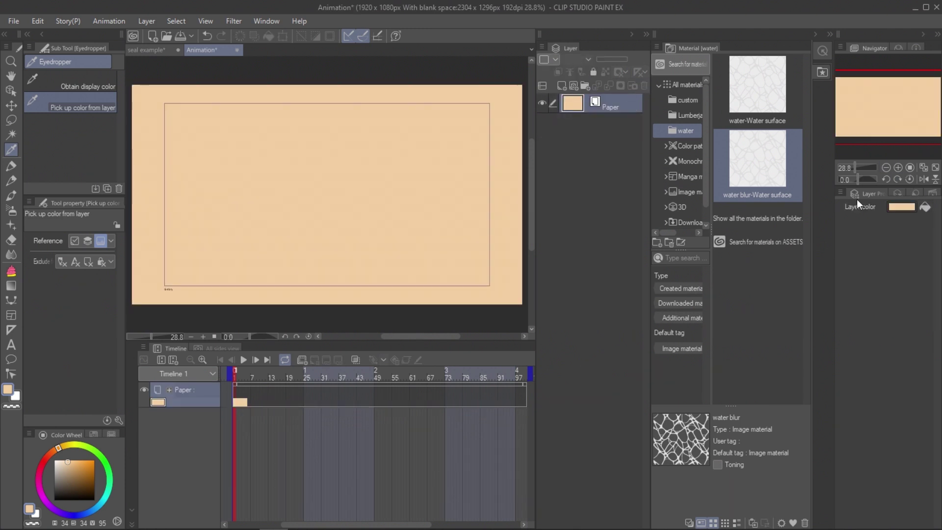
# Copy the seal scene Copy folder from the seal example document into the Animation document.
pyautogui.click(150, 50)
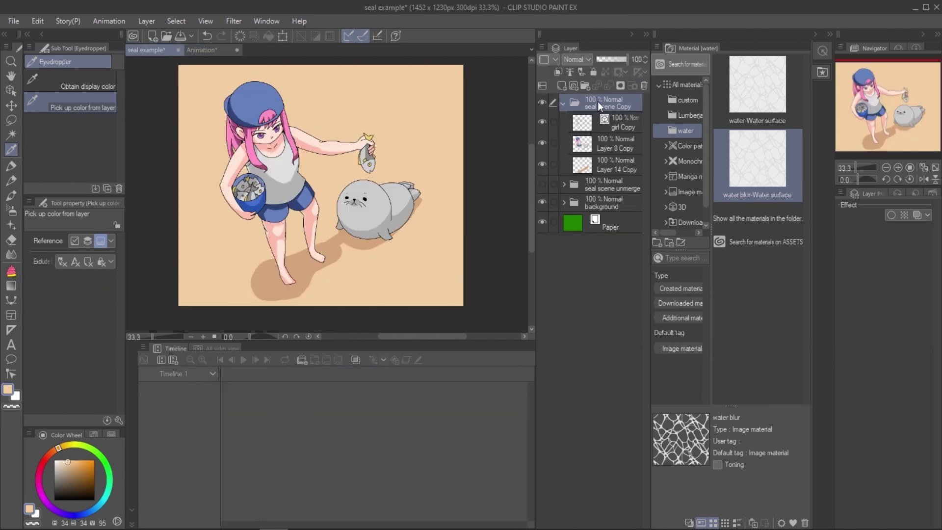
pyautogui.click(203, 51)
pyautogui.hotkey('ctrl', 'v')
# Scale the pasted seal scene to 67% with vector width changing too, and move it to the middle of the frame.
pyautogui.hotkey('ctrl', 't')
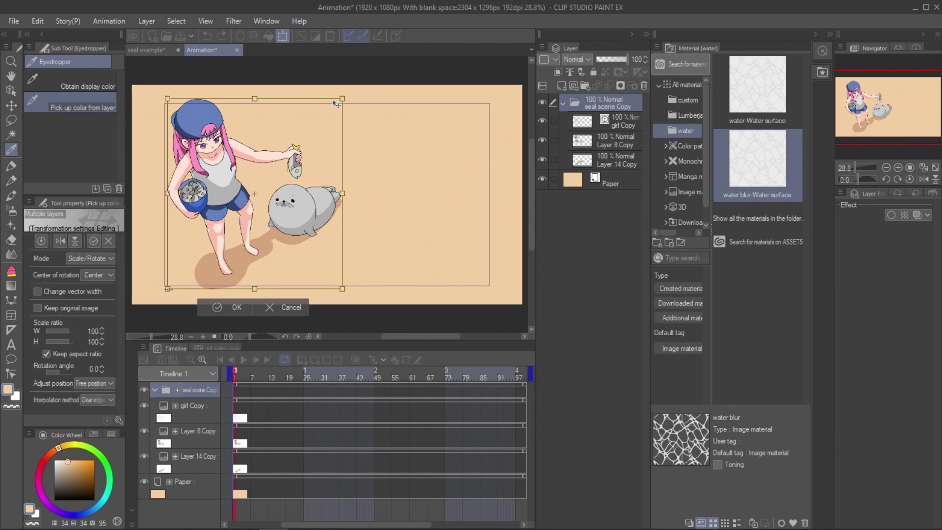
pyautogui.click(37, 291)
pyautogui.moveTo(342, 99); pyautogui.dragTo(285, 161)
pyautogui.moveTo(263, 163); pyautogui.dragTo(363, 133)
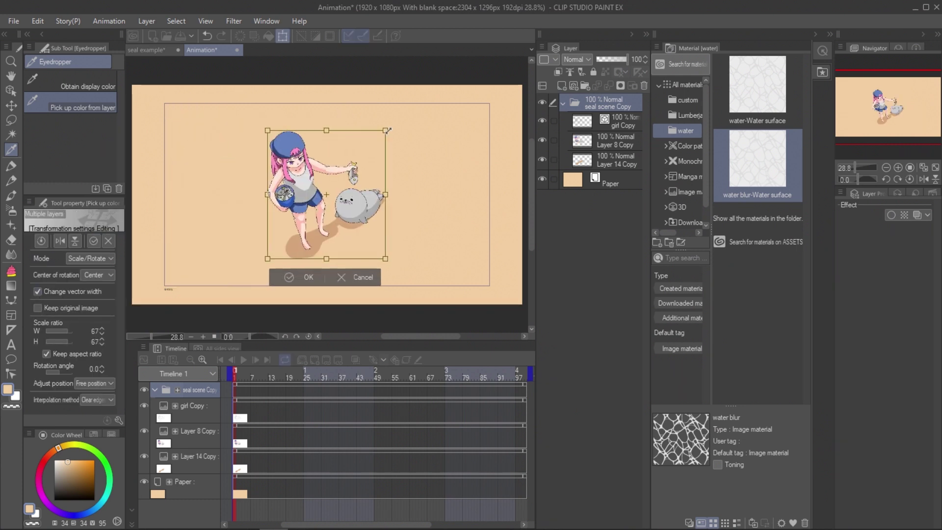
pyautogui.press('Return')
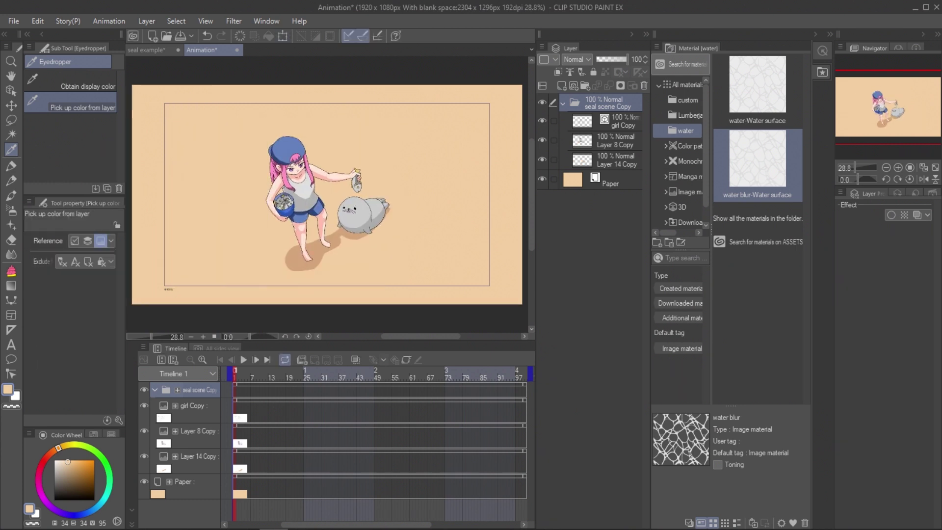
# Create a perspective ruler with vanishing points on its own layer, aligning its guide lines diagonally to the girl and seal scene.
pyautogui.click(8, 329)
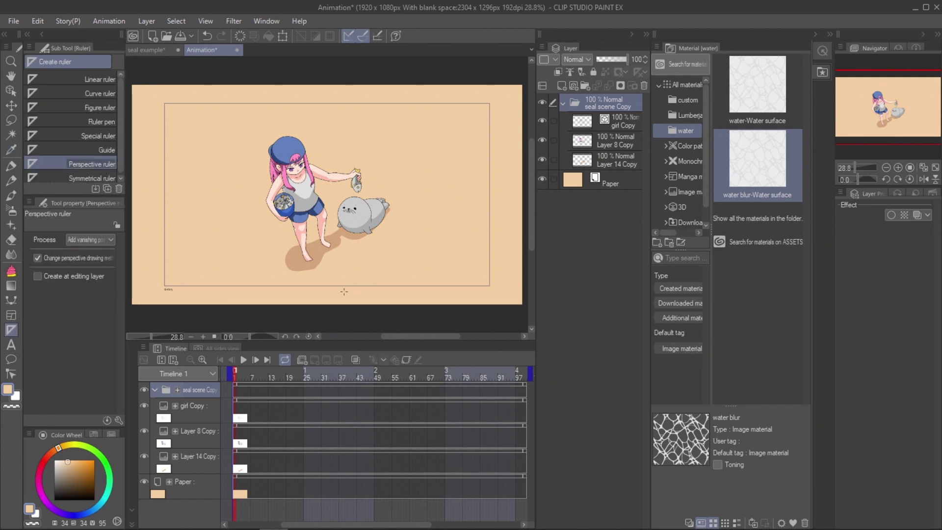
pyautogui.moveTo(368, 276); pyautogui.dragTo(433, 210)
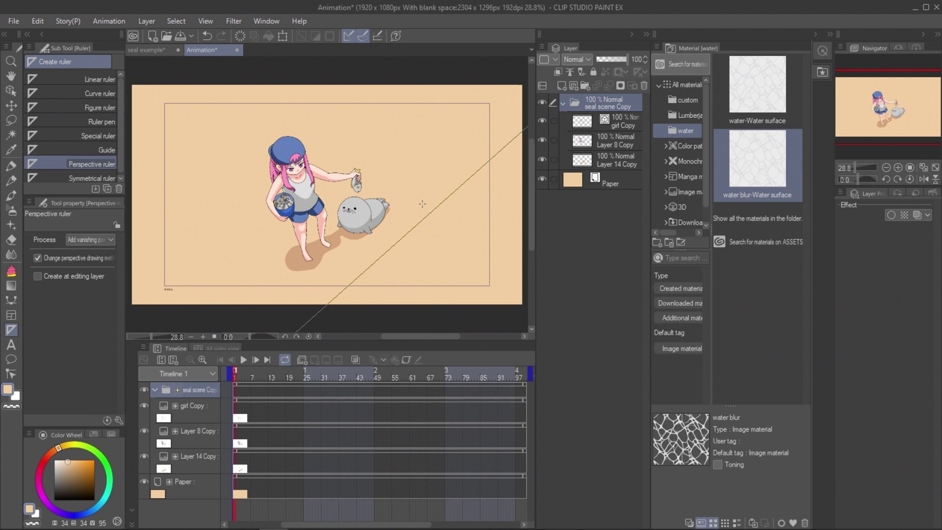
pyautogui.moveTo(265, 229); pyautogui.dragTo(347, 163)
pyautogui.moveTo(283, 271); pyautogui.dragTo(198, 190)
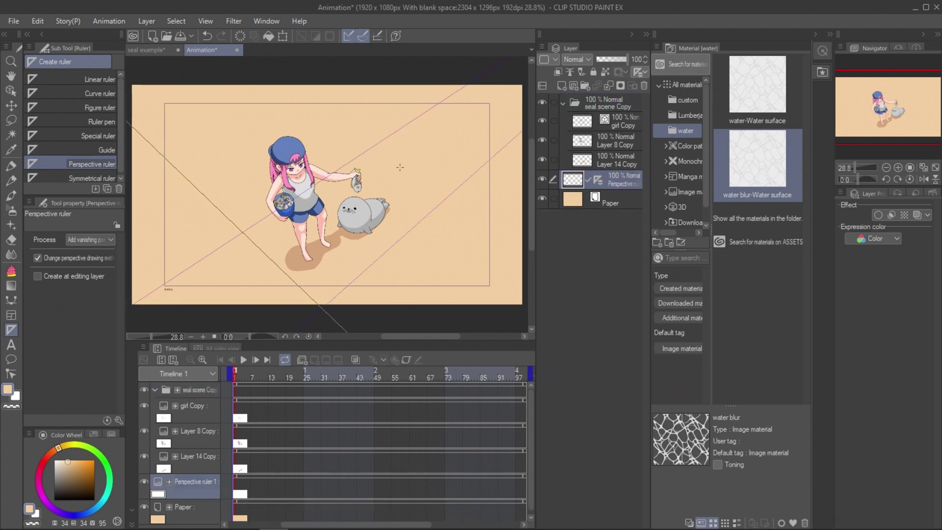
pyautogui.moveTo(399, 192); pyautogui.dragTo(415, 201)
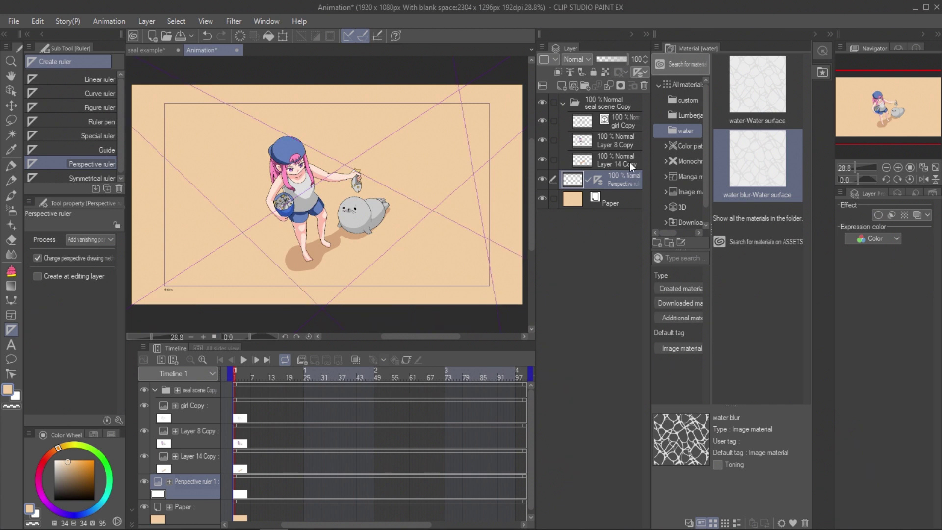
# Draw white waterlines around the girl's legs and the seal's body on a new layer with the Textured pen at size 15.
pyautogui.click(563, 102)
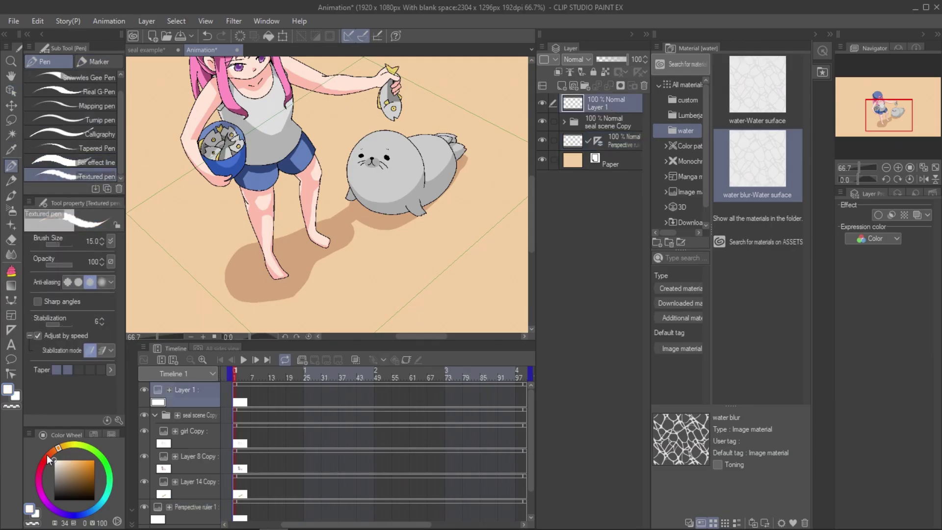
pyautogui.moveTo(346, 173); pyautogui.dragTo(425, 175)
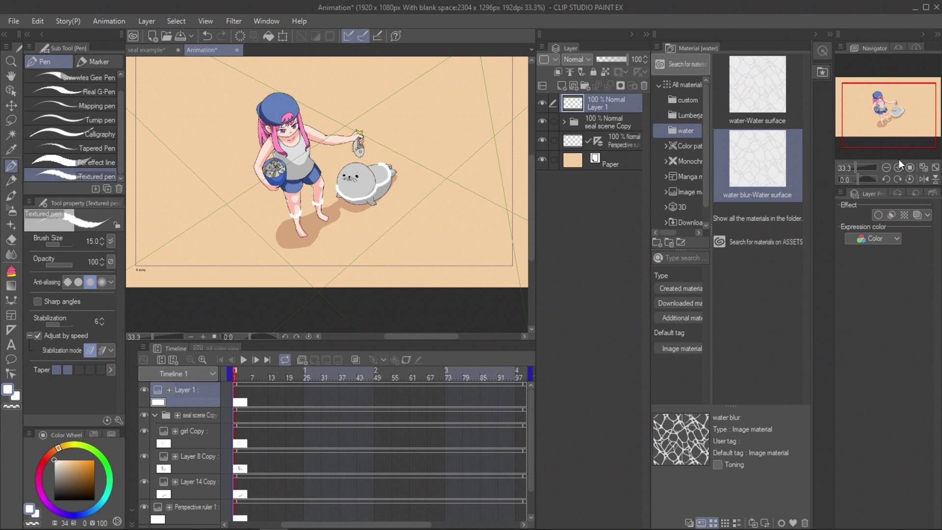
# Lasso the parts of the girl and seal beneath the waterlines, cut them from the seal scene Copy folder and paste them into a folder below it.
pyautogui.press('m')
pyautogui.moveTo(353, 210); pyautogui.dragTo(255, 225)
pyautogui.moveTo(338, 215); pyautogui.dragTo(443, 131)
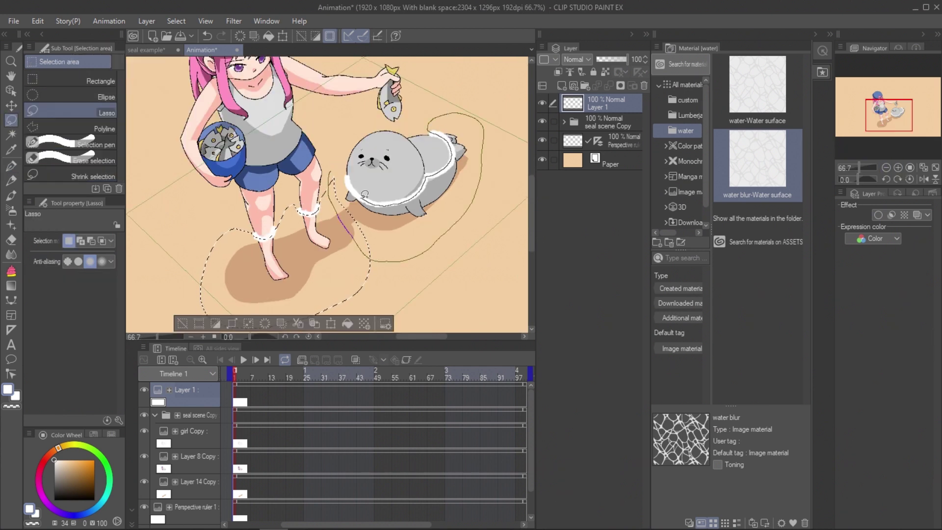
pyautogui.moveTo(364, 195); pyautogui.dragTo(332, 172)
pyautogui.click(607, 127)
pyautogui.hotkey('ctrl', 'x')
pyautogui.hotkey('ctrl', 'v')
pyautogui.moveTo(603, 119); pyautogui.dragTo(609, 146)
# Rename the pasted folder "below water" and clear the selection.
pyautogui.doubleClick(619, 143)
pyautogui.write('eate')
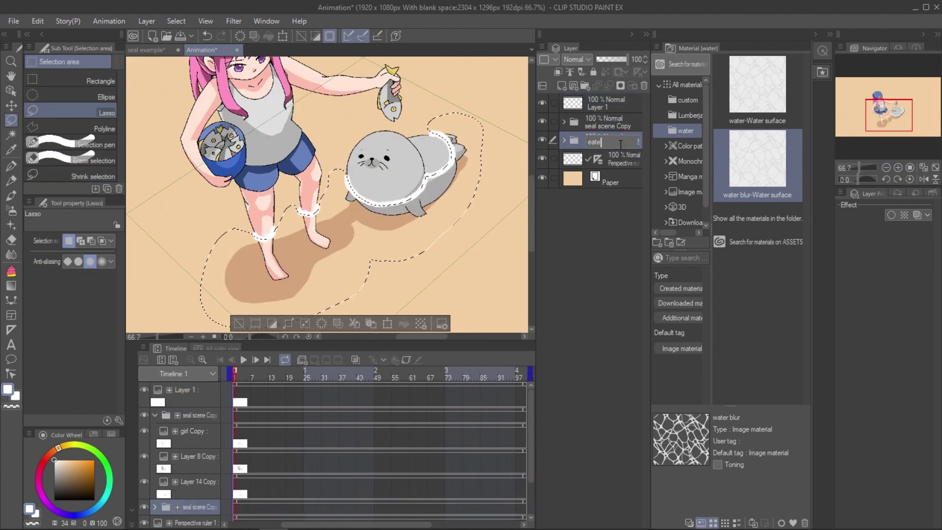
pyautogui.press('BackSpace')
pyautogui.press('BackSpace')
pyautogui.press('BackSpace')
pyautogui.press('BackSpace')
pyautogui.write('below water')
pyautogui.press('Return')
pyautogui.hotkey('ctrl', 'd')
# Add a Midday sky gradient running diagonally on a new layer above the below water folder, with 60% layer opacity.
pyautogui.hotkey('ctrl', 'shift', 'n')
pyautogui.hotkey('ctrl', '-')
pyautogui.hotkey('ctrl', '-')
pyautogui.press('g')
pyautogui.click(79, 162)
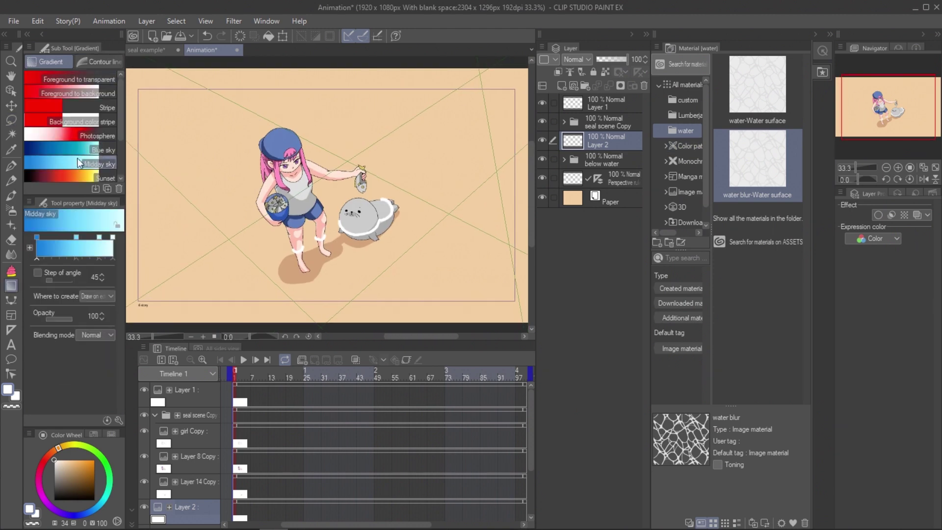
pyautogui.moveTo(464, 114); pyautogui.dragTo(236, 274)
pyautogui.moveTo(608, 60); pyautogui.dragTo(615, 59)
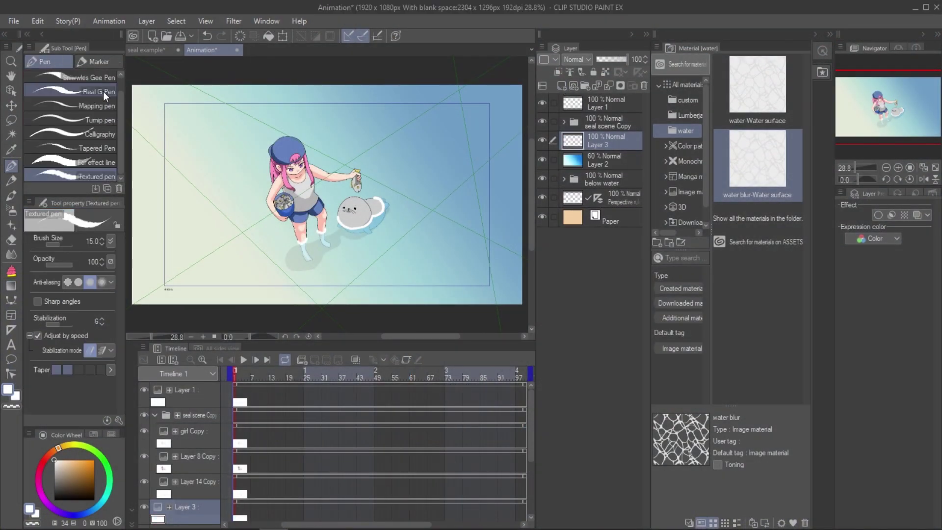
# Paint two horizontal white wave bands across the canvas on separate raster layers with the Textured pen at size 80.
pyautogui.press(']')
pyautogui.press(']')
pyautogui.press(']')
pyautogui.press(']')
pyautogui.press(']')
pyautogui.press(']')
pyautogui.press(']')
pyautogui.press(']')
pyautogui.press(']')
pyautogui.moveTo(162, 216)
pyautogui.mouseDown()
pyautogui.moveTo(230, 214)
pyautogui.moveTo(253, 199)
pyautogui.moveTo(332, 216)
pyautogui.moveTo(391, 196)
pyautogui.moveTo(475, 200)
pyautogui.moveTo(498, 216)
pyautogui.mouseUp()
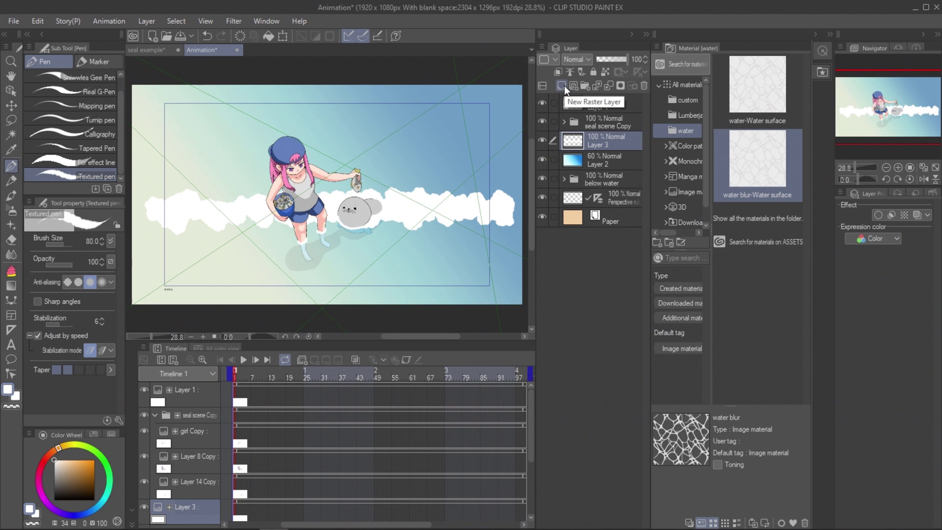
pyautogui.click(562, 86)
pyautogui.moveTo(145, 160)
pyautogui.mouseDown()
pyautogui.moveTo(432, 151)
pyautogui.moveTo(501, 162)
pyautogui.mouseUp()
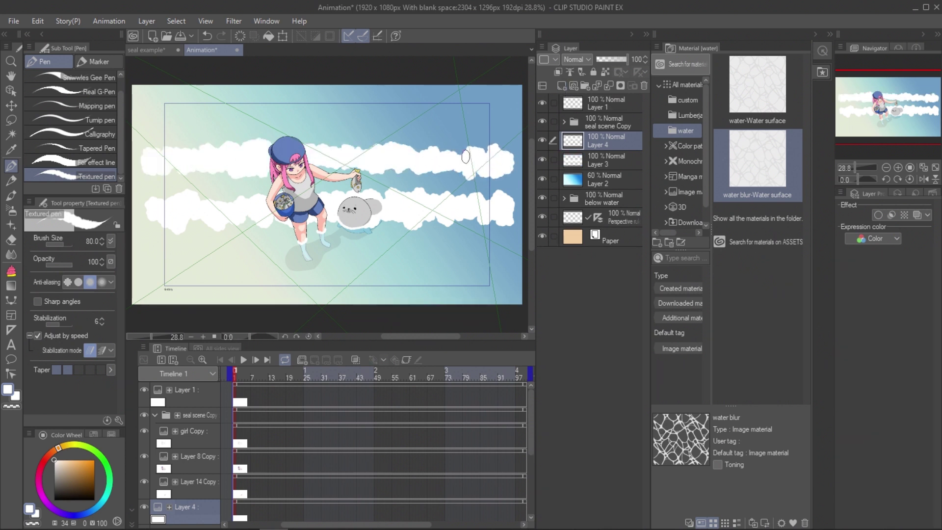
# Convert the upper wave band's layer to an image material layer named wave1.
pyautogui.rightClick(597, 143)
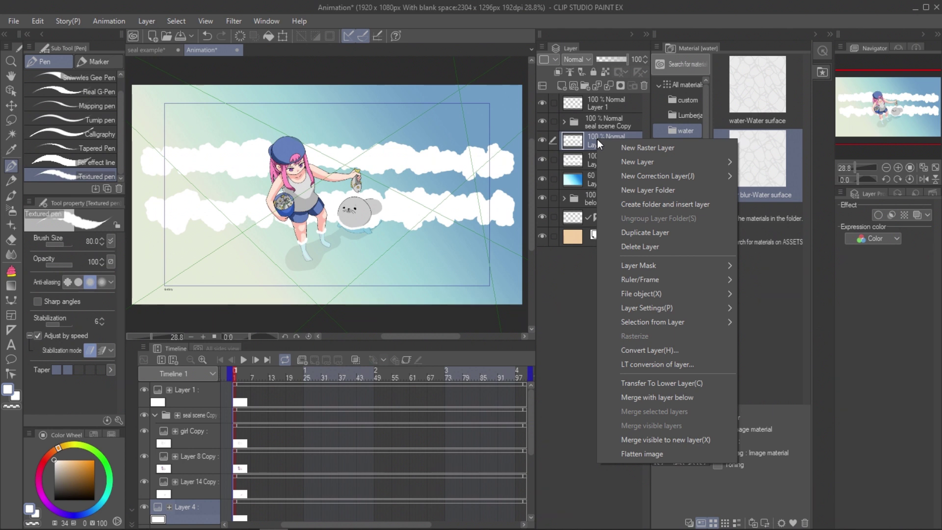
pyautogui.click(684, 350)
pyautogui.click(493, 222)
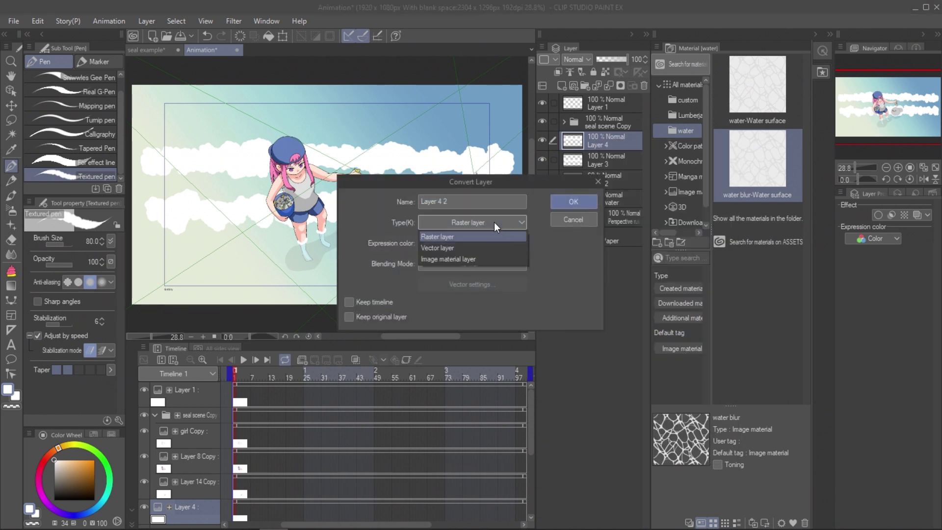
pyautogui.click(479, 260)
pyautogui.write('wave1')
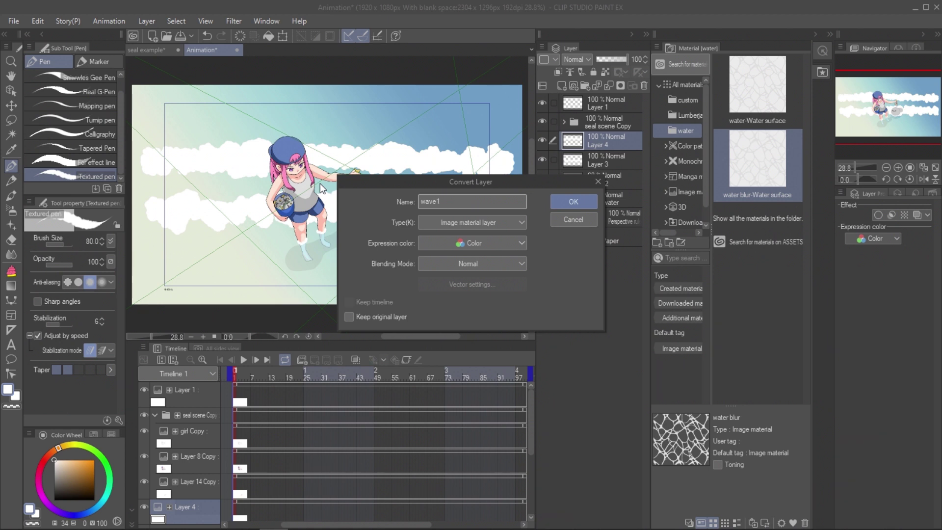
pyautogui.press('Return')
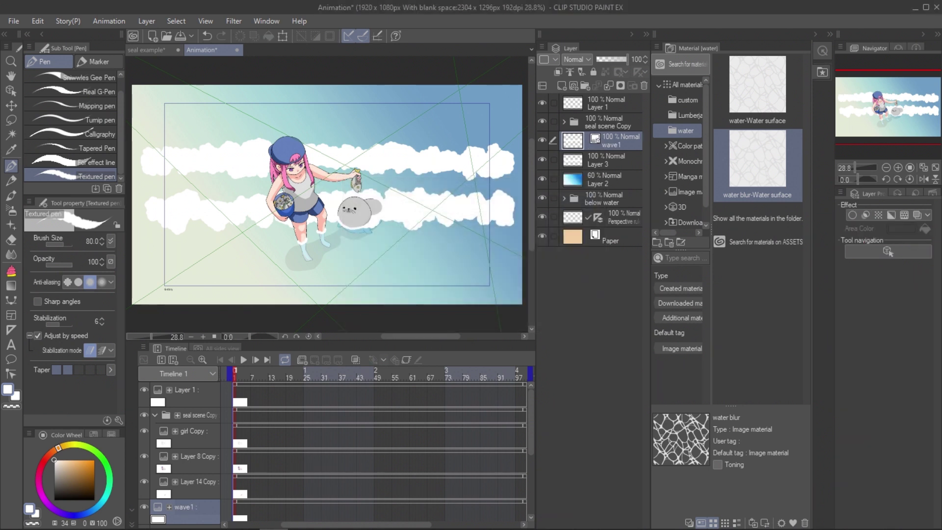
# Convert the lower wave band's layer to an image material layer named wave2.
pyautogui.rightClick(596, 163)
pyautogui.click(669, 374)
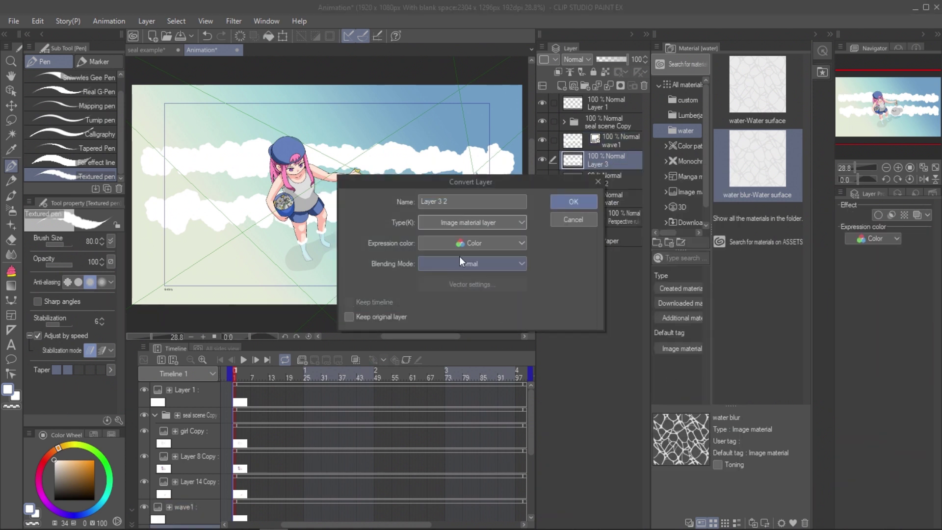
pyautogui.press('Return')
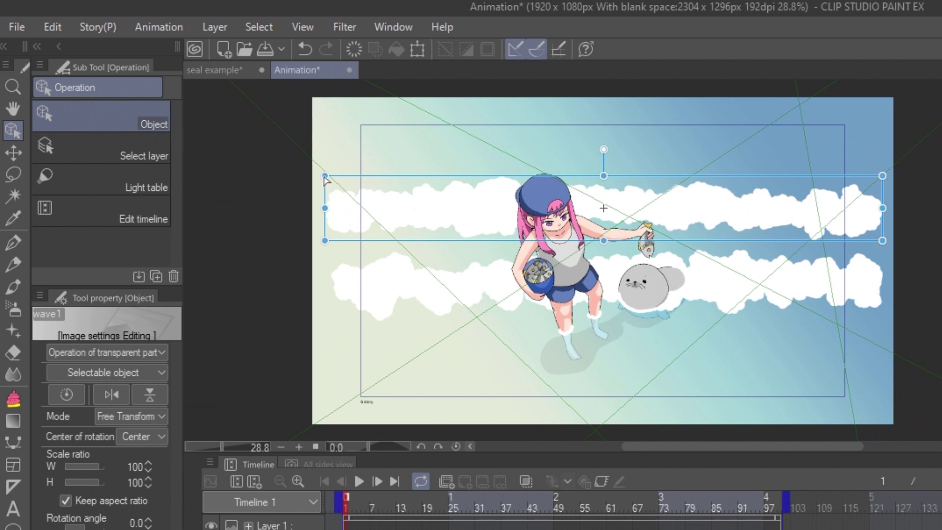
# Enable keyframes on wave1 and free-transform the band at frame 1 so it runs diagonally along the perspective guides.
pyautogui.moveTo(325, 176); pyautogui.dragTo(334, 178)
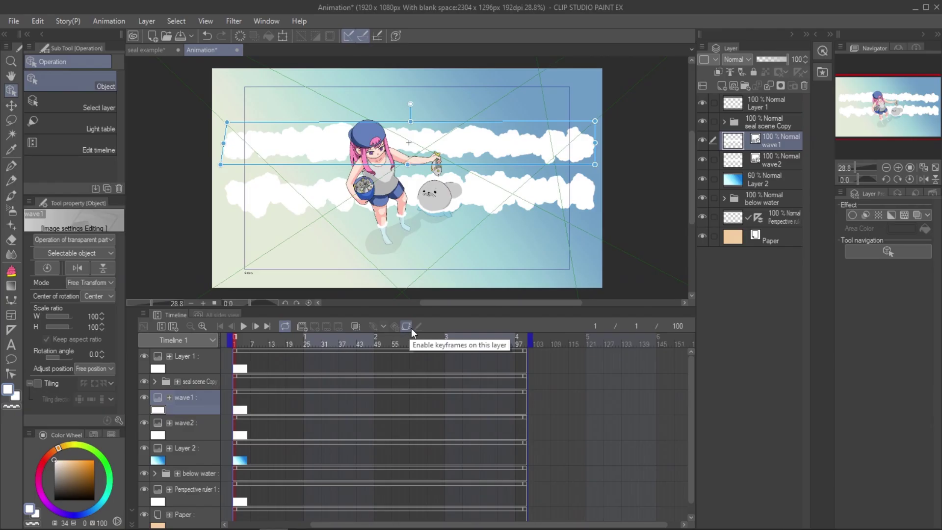
pyautogui.click(601, 481)
pyautogui.moveTo(241, 112); pyautogui.dragTo(269, 44)
pyautogui.moveTo(330, 120); pyautogui.dragTo(326, 144)
pyautogui.moveTo(565, 263); pyautogui.dragTo(592, 269)
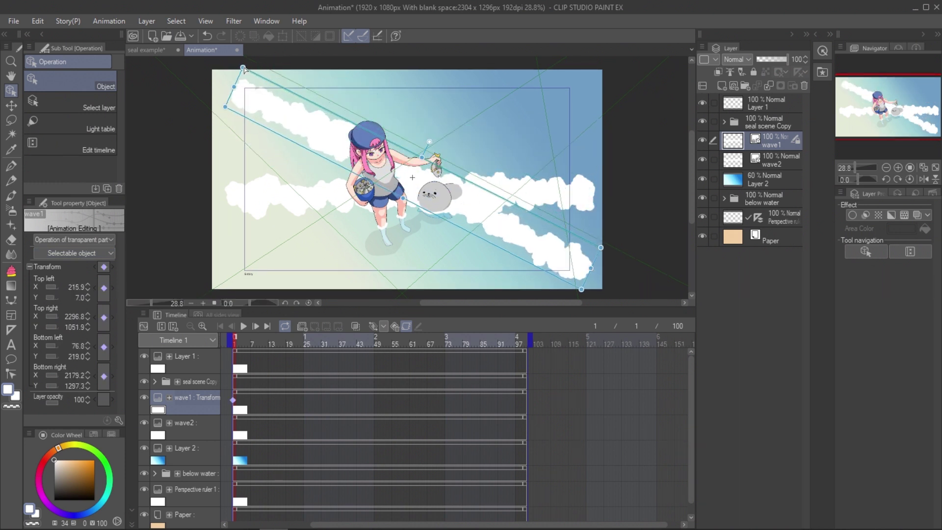
# Shrink wave1 at frame 1 and move it into the upper-right corner of the canvas.
pyautogui.moveTo(235, 88); pyautogui.dragTo(453, 198)
pyautogui.moveTo(532, 213); pyautogui.dragTo(524, 230)
pyautogui.moveTo(540, 249); pyautogui.dragTo(543, 116)
# At frame 100, move wave1 past the lower-left corner of the canvas and enlarge and reshape it along the perspective guides.
pyautogui.click(526, 399)
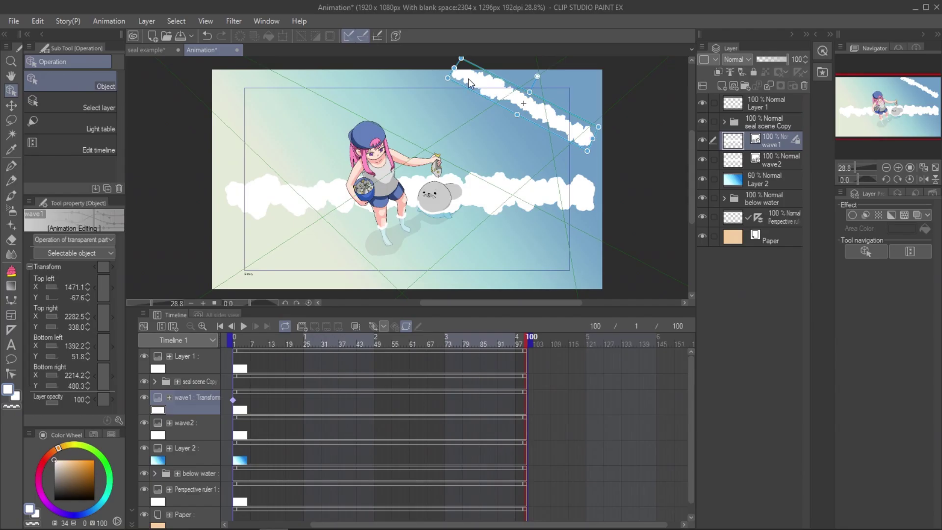
pyautogui.moveTo(468, 81); pyautogui.dragTo(220, 232)
pyautogui.moveTo(468, 336); pyautogui.dragTo(526, 336)
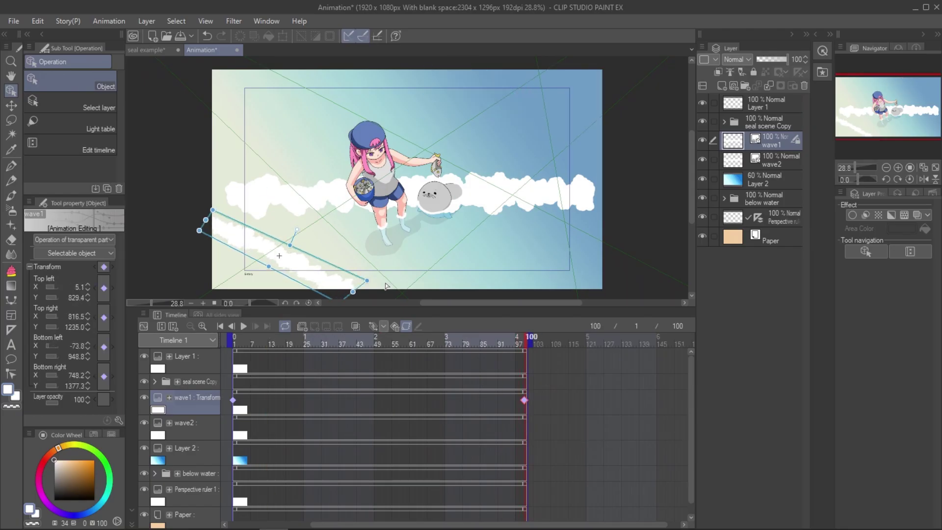
pyautogui.scroll(-3, 337, 185)
pyautogui.moveTo(351, 173); pyautogui.dragTo(485, 240)
pyautogui.moveTo(204, 118); pyautogui.dragTo(129, 84)
pyautogui.hotkey('ctrl', '-')
pyautogui.hotkey('ctrl', '-')
pyautogui.hotkey('ctrl', '-')
pyautogui.moveTo(452, 227); pyautogui.dragTo(478, 275)
pyautogui.moveTo(400, 185); pyautogui.dragTo(405, 179)
pyautogui.moveTo(430, 206); pyautogui.dragTo(402, 225)
# Add a middle keyframe for wave1 at frame 50, adjusting its corners to follow the perspective guides.
pyautogui.moveTo(383, 336); pyautogui.dragTo(540, 336)
pyautogui.moveTo(892, 60); pyautogui.dragTo(858, 59)
pyautogui.moveTo(432, 226); pyautogui.dragTo(385, 183)
pyautogui.moveTo(512, 337); pyautogui.dragTo(394, 318)
pyautogui.moveTo(575, 219); pyautogui.dragTo(581, 190)
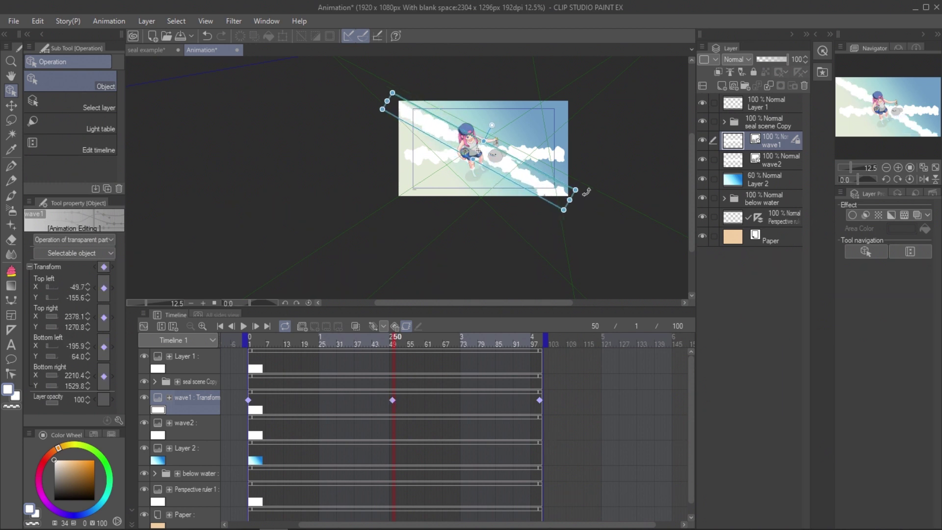
# Move wave1's middle transform keyframe to about frame 36 and play back the animation.
pyautogui.moveTo(418, 339); pyautogui.dragTo(472, 341)
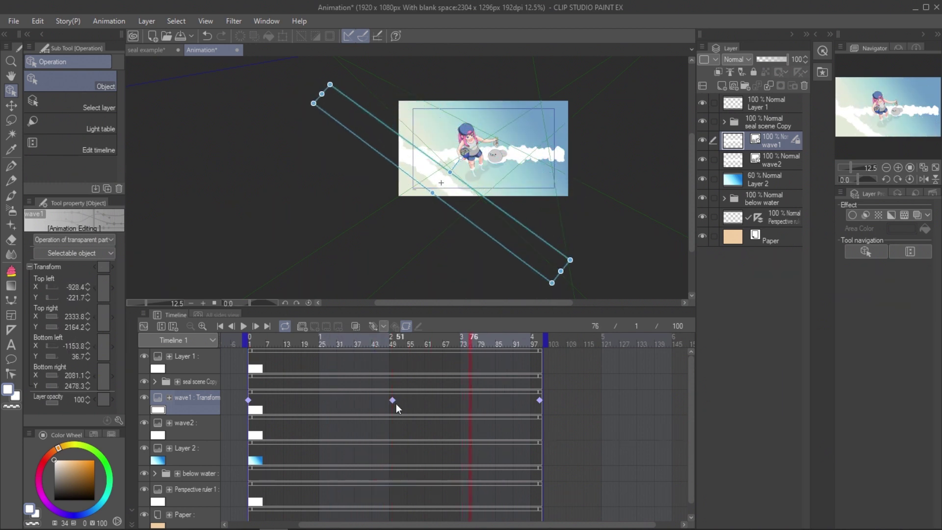
pyautogui.moveTo(393, 401); pyautogui.dragTo(430, 400)
pyautogui.moveTo(432, 343); pyautogui.dragTo(282, 336)
pyautogui.moveTo(361, 408); pyautogui.dragTo(352, 400)
pyautogui.click(244, 326)
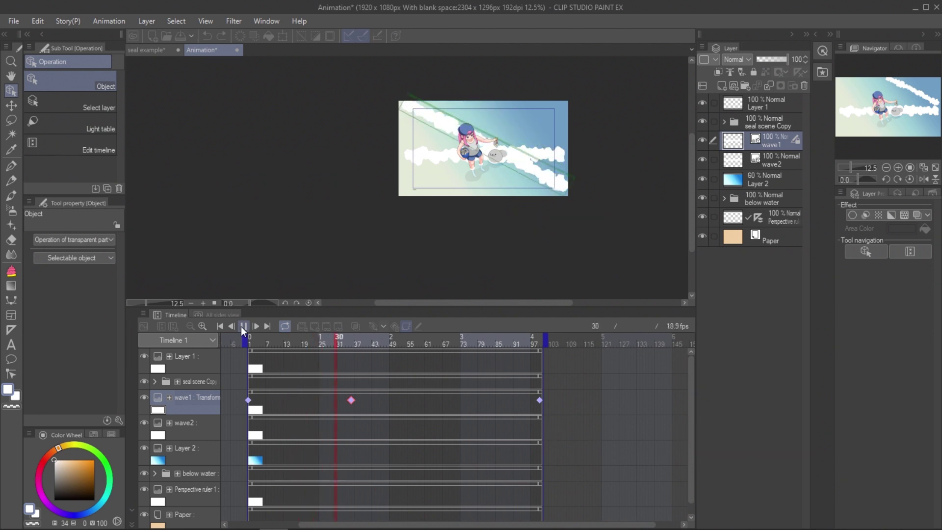
pyautogui.click(241, 326)
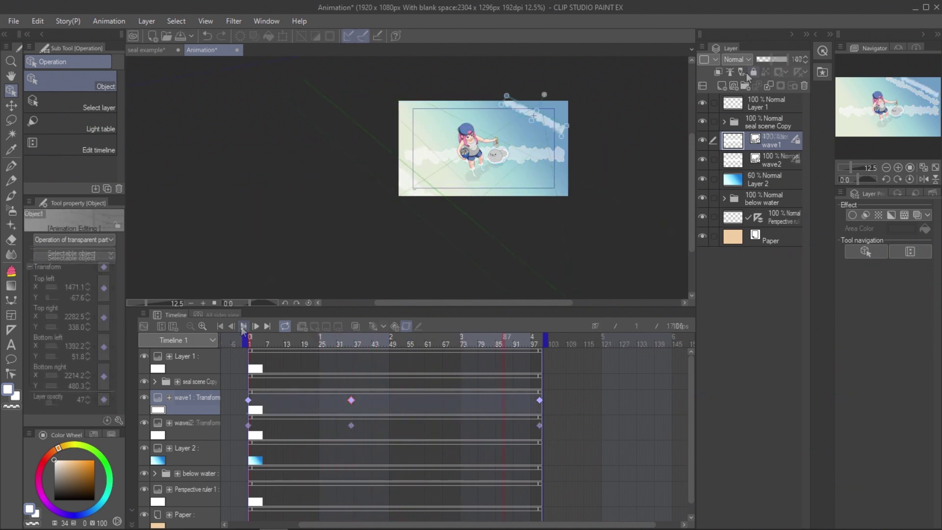
# Set the wave2 layer's opacity to 40% at frame 1.
pyautogui.click(319, 341)
pyautogui.moveTo(318, 338); pyautogui.dragTo(347, 339)
pyautogui.click(249, 422)
pyautogui.click(249, 338)
pyautogui.click(762, 59)
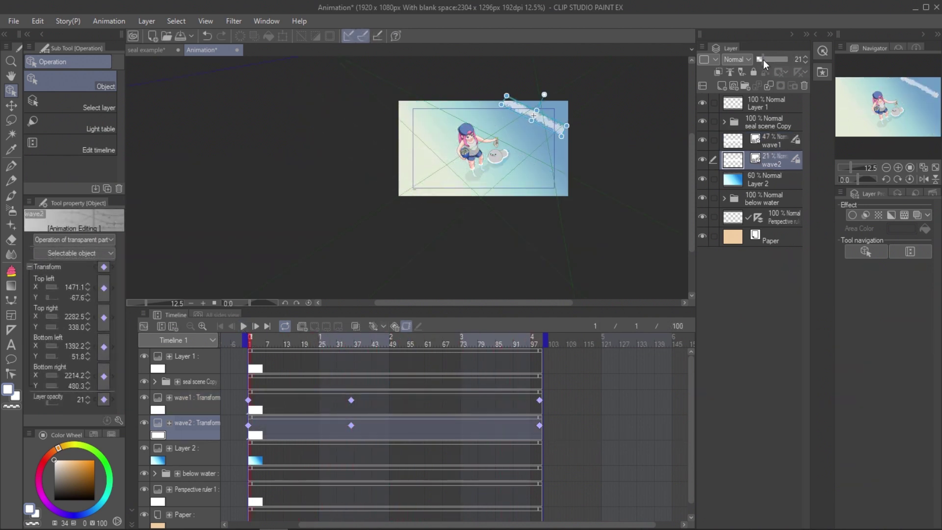
# Keyframe the opacity at frame 49 to 66% for wave1 and 68% for wave2, and adjust it again near the timeline's end.
pyautogui.moveTo(281, 347); pyautogui.dragTo(392, 333)
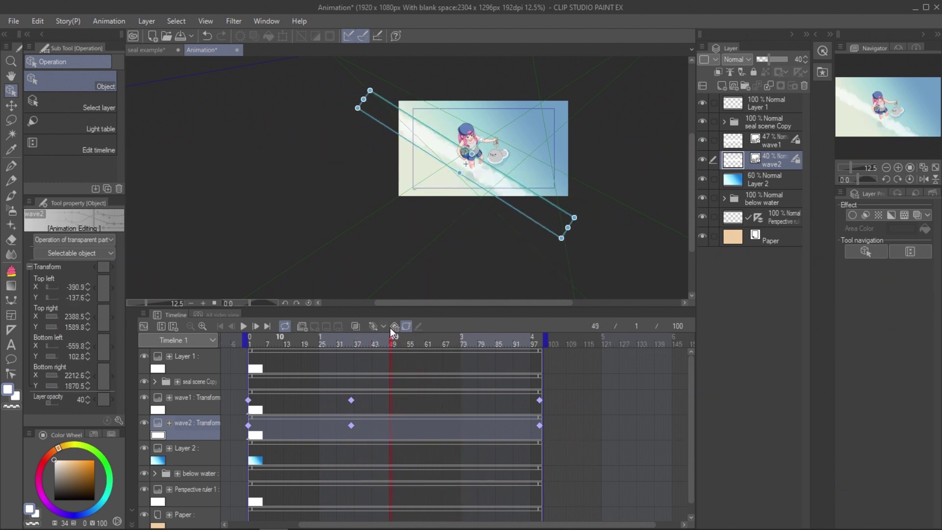
pyautogui.click(766, 140)
pyautogui.click(776, 60)
pyautogui.moveTo(528, 338); pyautogui.dragTo(466, 340)
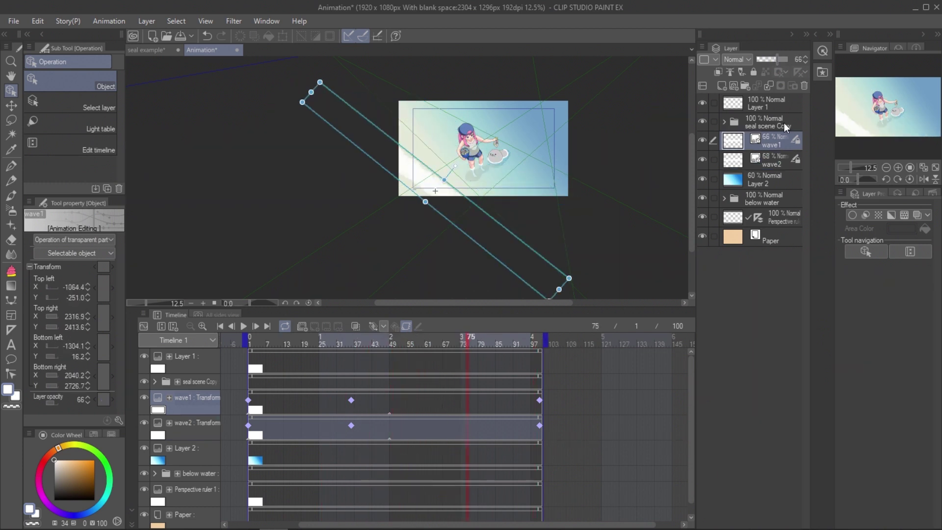
pyautogui.click(765, 59)
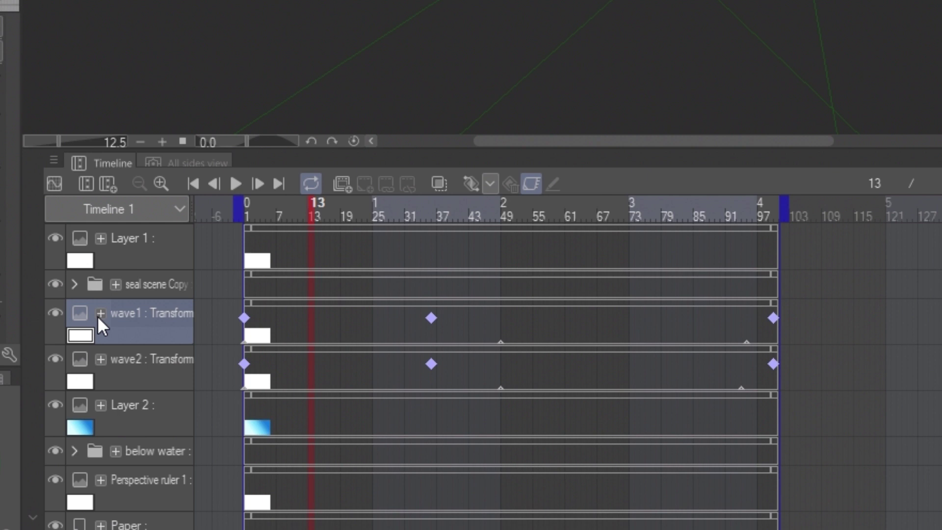
# Expand the wave1 and wave2 tracks and add an opacity keyframe to wave2 at frame 13.
pyautogui.click(168, 398)
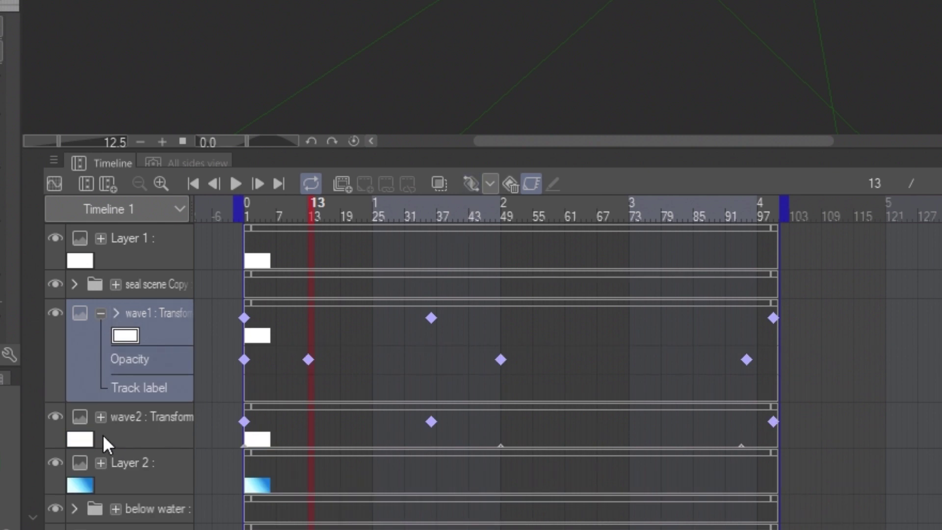
pyautogui.click(101, 416)
pyautogui.click(310, 463)
pyautogui.click(472, 182)
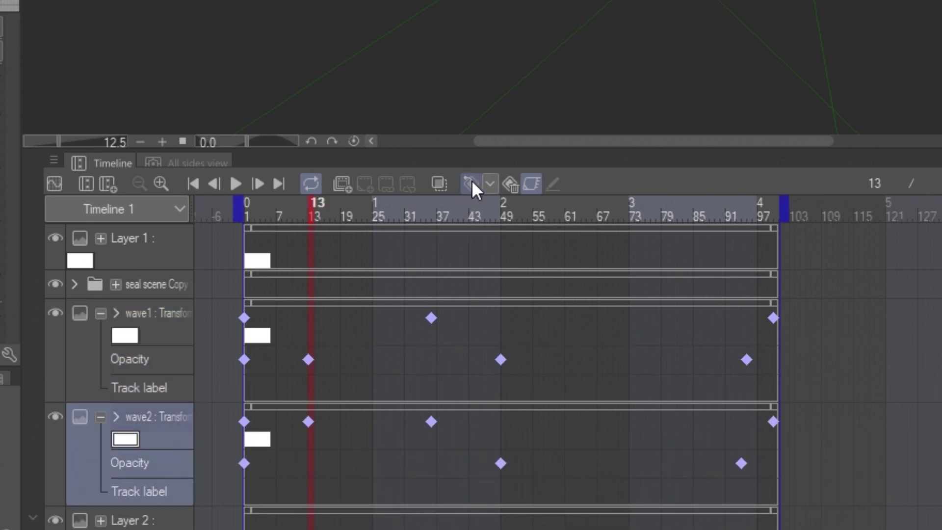
pyautogui.hotkey('ctrl', 'z')
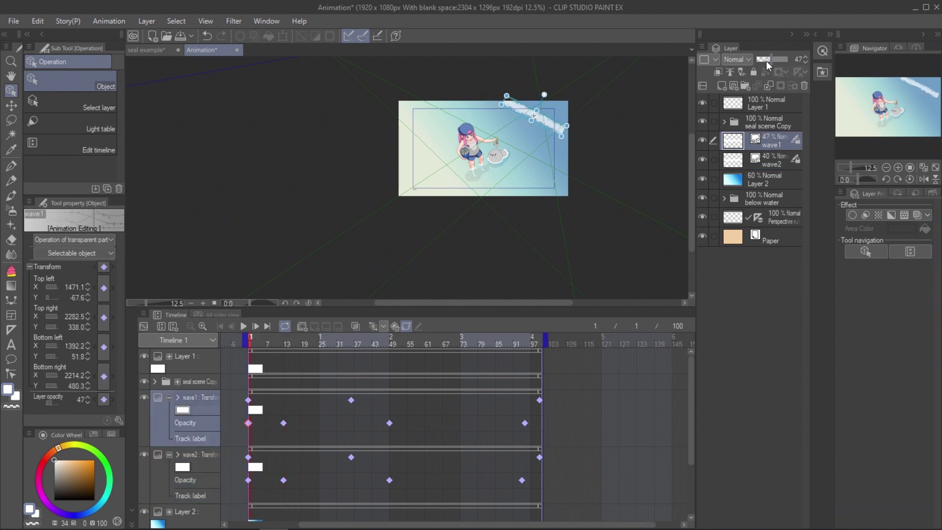
# Scrub through the timeline to check the opacity changes of both waves.
pyautogui.moveTo(284, 341); pyautogui.dragTo(393, 347)
pyautogui.moveTo(393, 348); pyautogui.dragTo(506, 343)
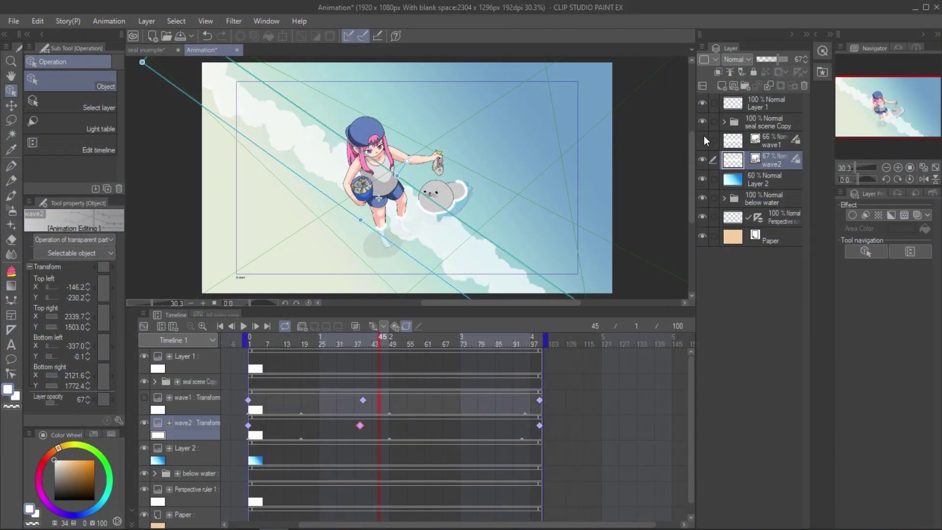
# Select the Perspective ruler 1 layer and add a new raster layer above it.
pyautogui.click(772, 216)
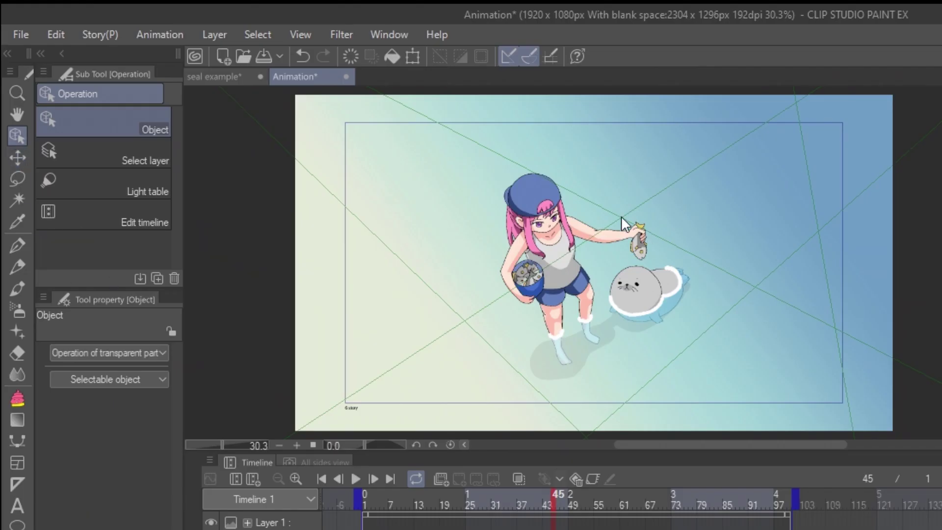
pyautogui.click(620, 224)
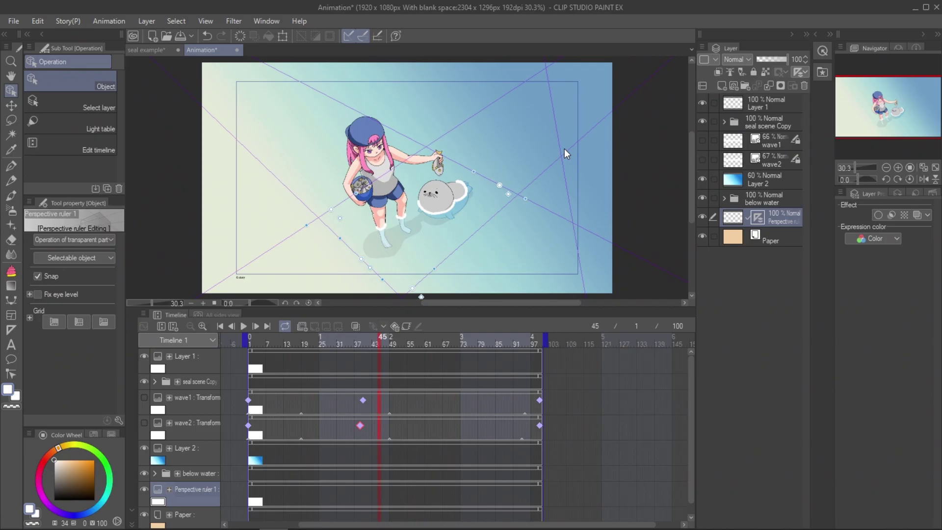
pyautogui.click(725, 89)
# Draw two dark purple perspective-aligned guide quadrilaterals with the G-pen, one on the sea behind the seal and one on the shore.
pyautogui.click(11, 166)
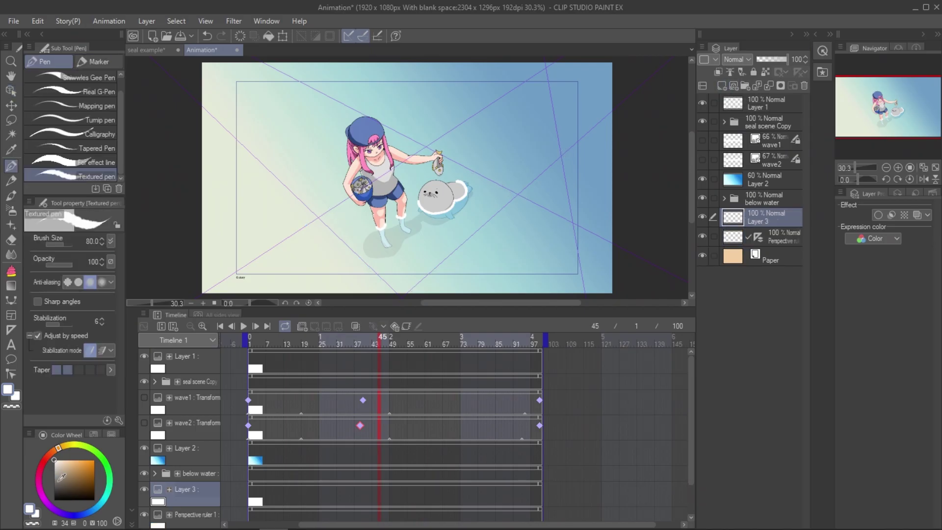
pyautogui.click(41, 490)
pyautogui.click(77, 485)
pyautogui.click(89, 91)
pyautogui.click(88, 79)
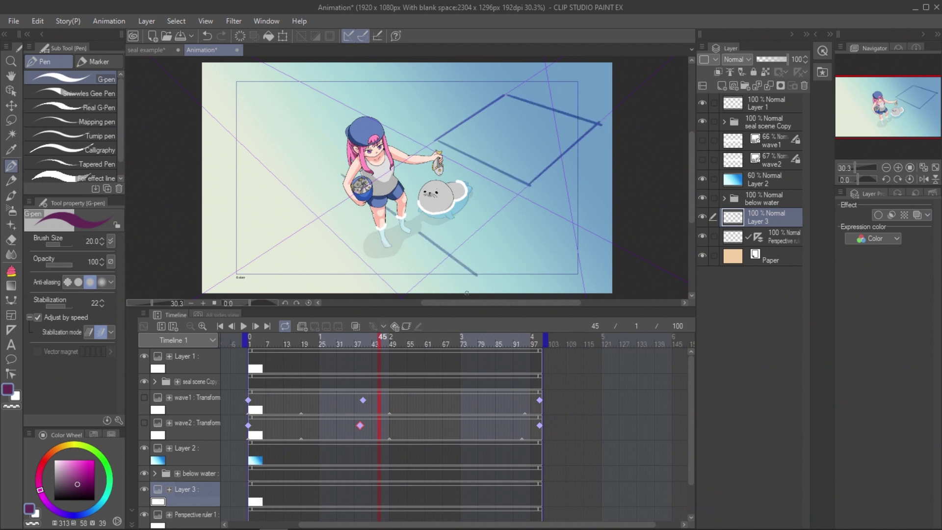
pyautogui.moveTo(216, 250); pyautogui.dragTo(204, 173)
pyautogui.moveTo(204, 173); pyautogui.dragTo(231, 216)
pyautogui.moveTo(472, 198); pyautogui.dragTo(454, 216)
pyautogui.moveTo(564, 179); pyautogui.dragTo(516, 246)
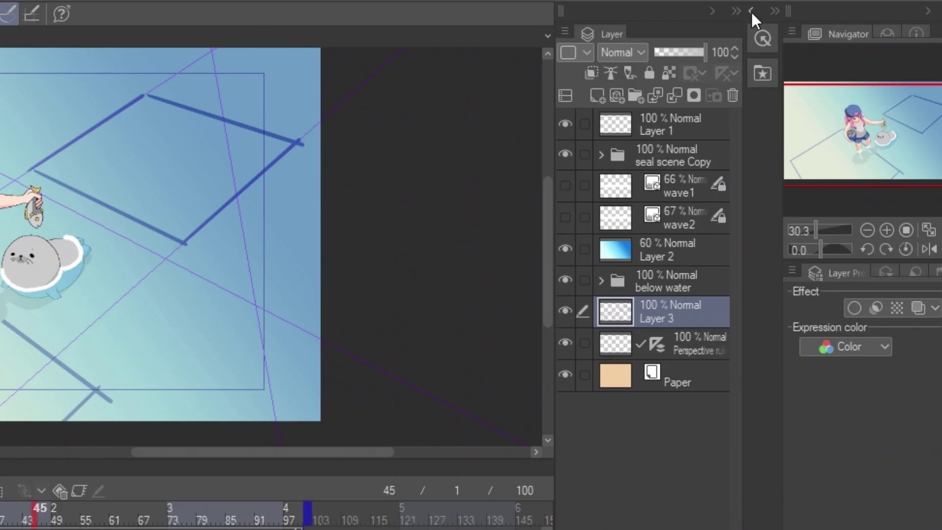
# Place the sharp Water surface material from the water folder on the canvas, directly above Layer 2.
pyautogui.click(816, 34)
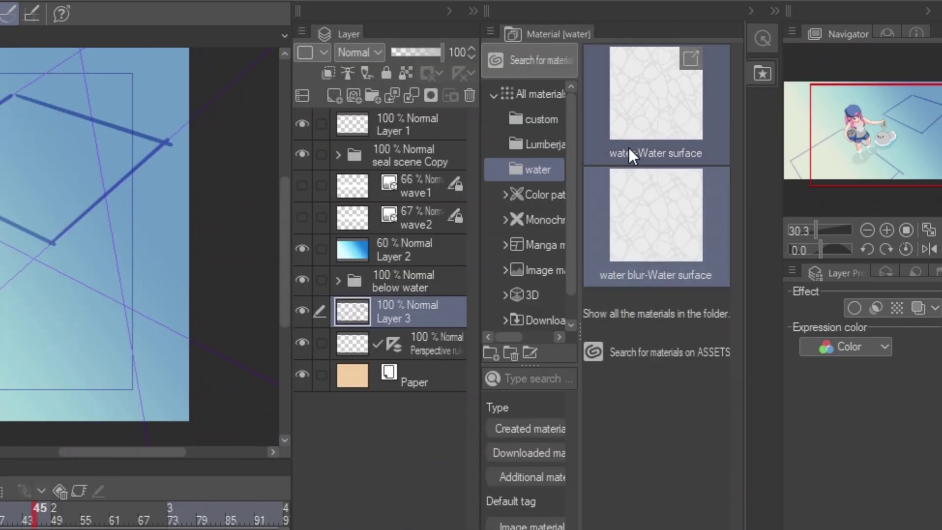
pyautogui.moveTo(741, 117); pyautogui.dragTo(664, 170)
pyautogui.moveTo(503, 233); pyautogui.dragTo(407, 307)
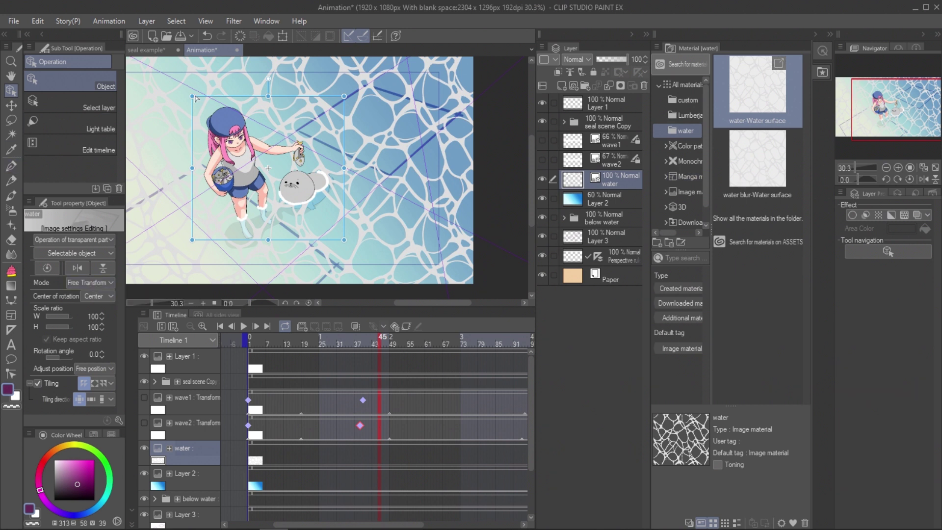
# Transform the water pattern tile to 69% width and 59% height with a 25.7° rotation.
pyautogui.moveTo(193, 97); pyautogui.dragTo(366, 86)
pyautogui.moveTo(193, 240); pyautogui.dragTo(208, 163)
pyautogui.moveTo(343, 97); pyautogui.dragTo(211, 198)
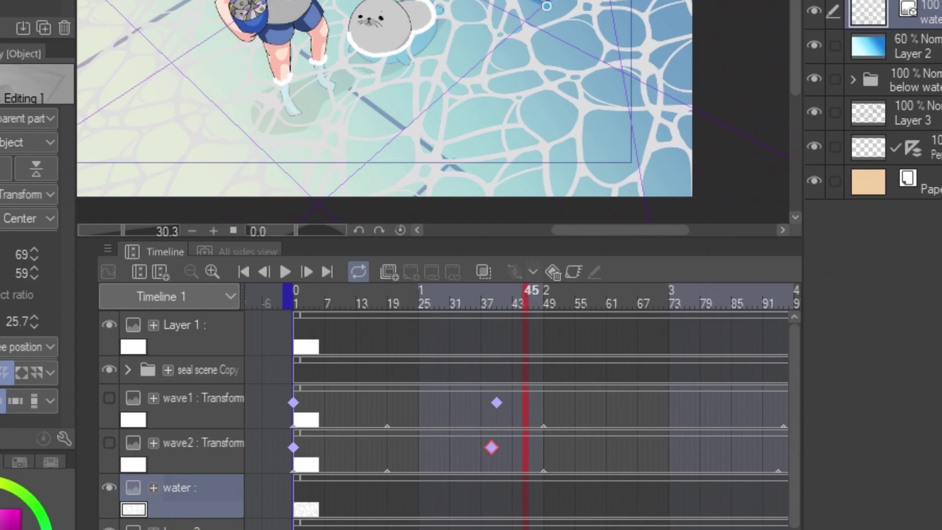
# Enable keyframes on the water layer and add a transform keyframe at frame 100.
pyautogui.click(486, 297)
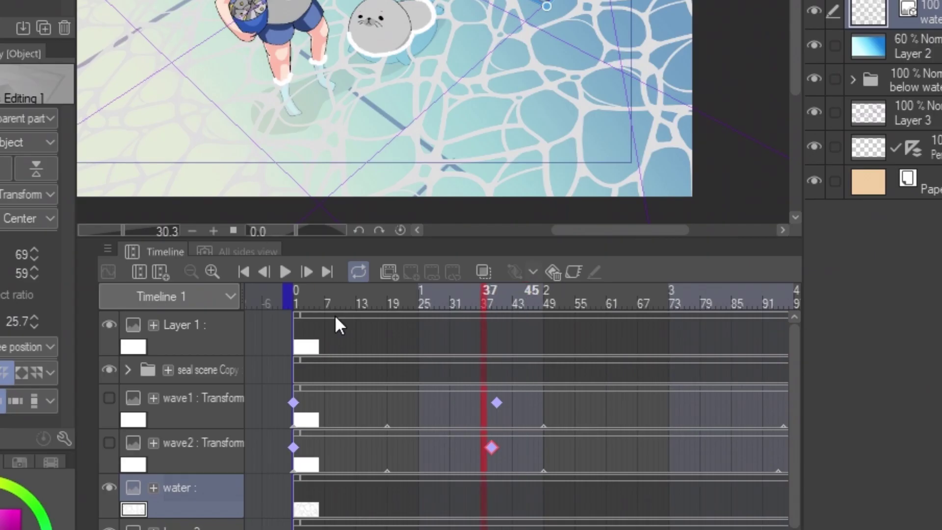
pyautogui.click(573, 274)
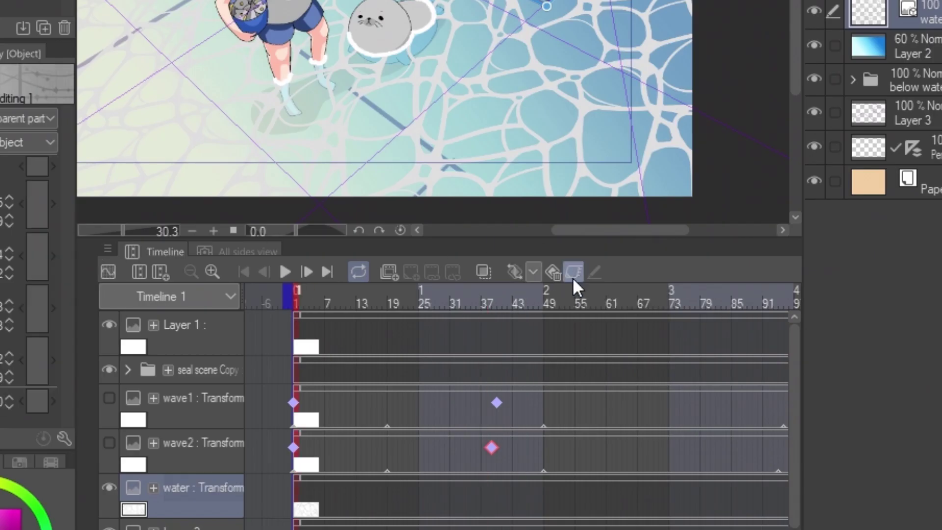
pyautogui.click(513, 272)
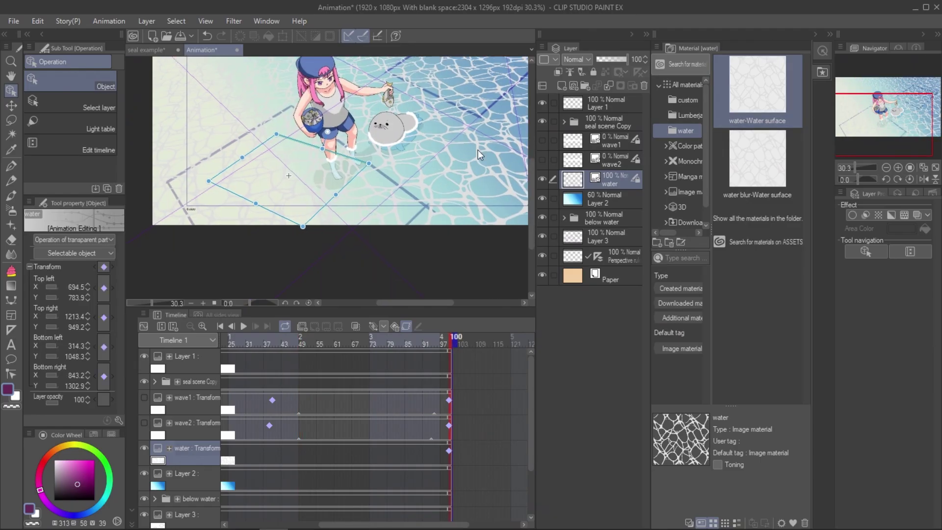
# Distort the water tile's corners at frame 100 to align with the drawn perspective guides.
pyautogui.moveTo(369, 163); pyautogui.dragTo(426, 207)
pyautogui.moveTo(277, 134); pyautogui.dragTo(292, 106)
pyautogui.moveTo(209, 181); pyautogui.dragTo(168, 181)
pyautogui.moveTo(303, 226); pyautogui.dragTo(273, 295)
pyautogui.moveTo(517, 124); pyautogui.dragTo(477, 234)
# Add a transform keyframe to the water layer at frame 83.
pyautogui.moveTo(449, 343); pyautogui.dragTo(413, 332)
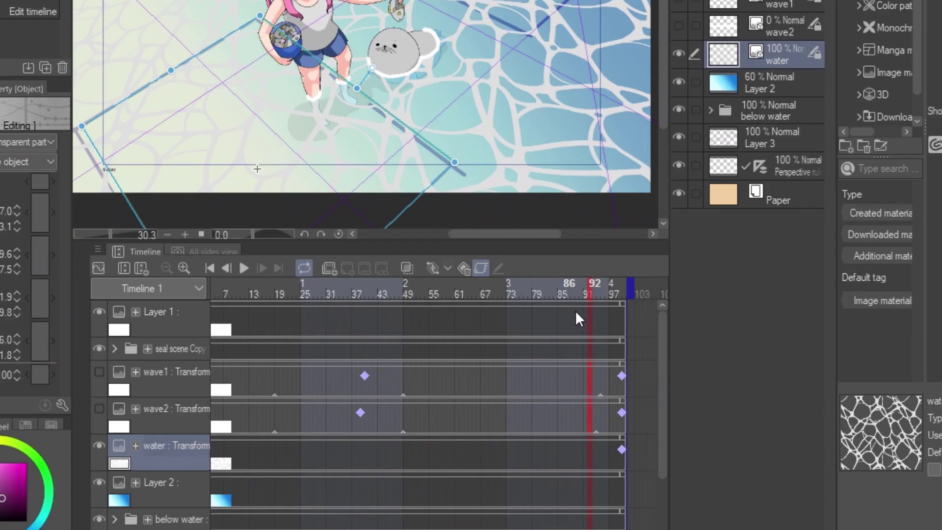
pyautogui.click(550, 307)
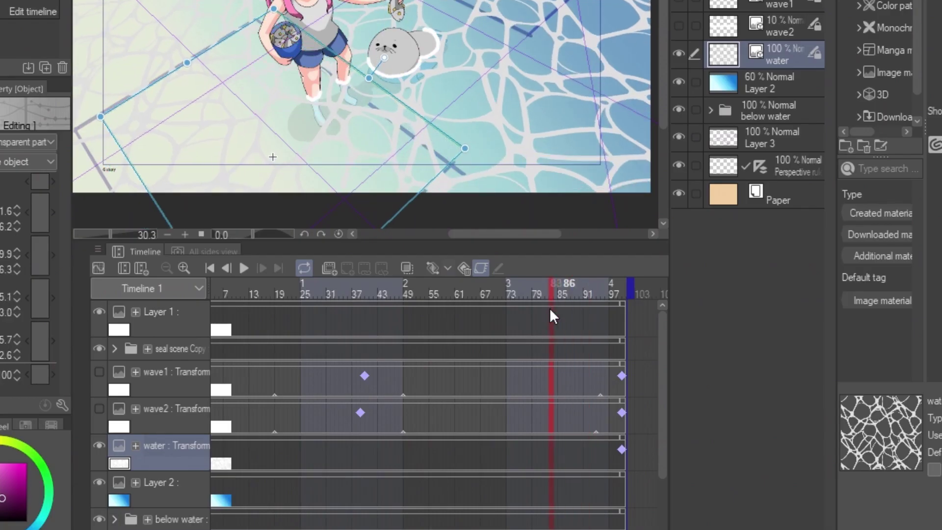
pyautogui.click(429, 268)
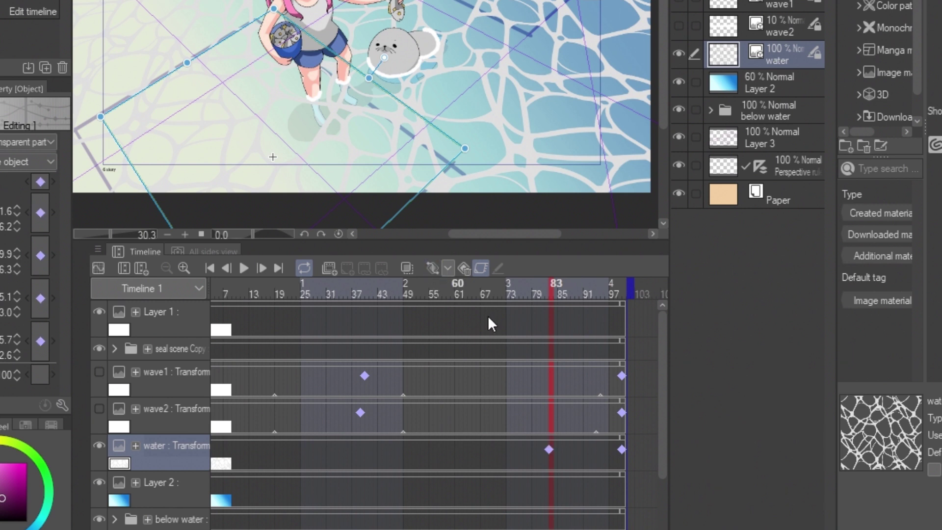
# Rearrange the water layer's last transform keyframes to frames 82 and 100, and play the animation to check the movement.
pyautogui.click(622, 447)
pyautogui.moveTo(622, 449)
pyautogui.mouseDown()
pyautogui.moveTo(531, 449)
pyautogui.moveTo(617, 451)
pyautogui.mouseUp()
pyautogui.click(244, 265)
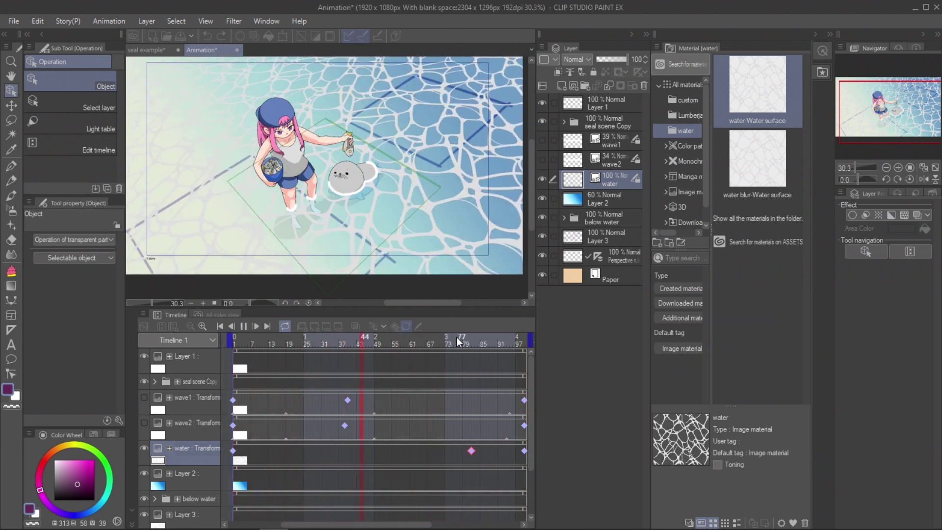
pyautogui.moveTo(458, 340); pyautogui.dragTo(485, 346)
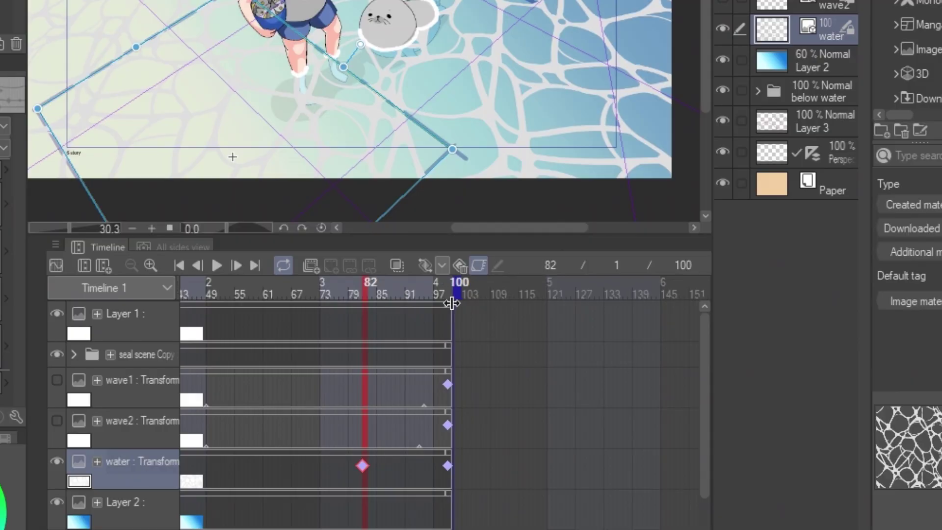
# Insert frames at frame 100 for all layers, extending the timeline to 126 frames.
pyautogui.click(525, 356)
pyautogui.rightClick(526, 356)
pyautogui.click(532, 277)
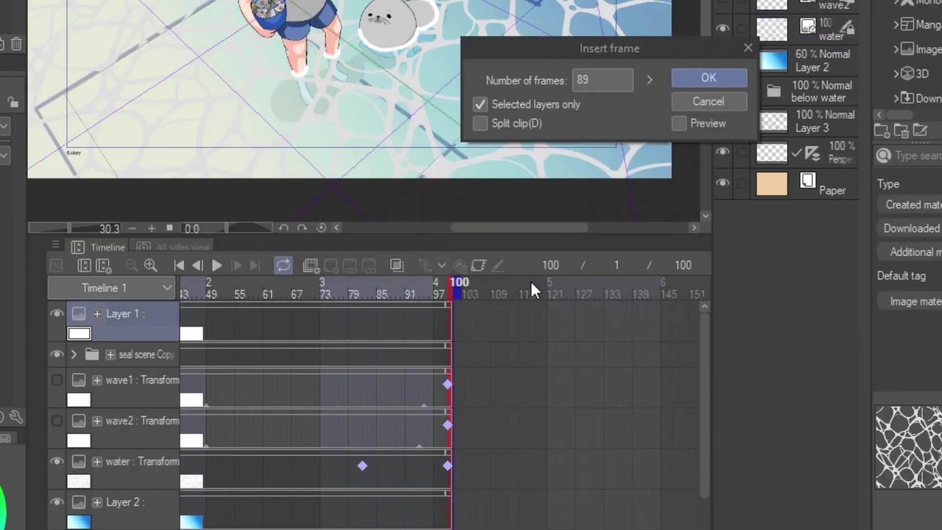
pyautogui.click(679, 123)
pyautogui.click(479, 105)
pyautogui.click(649, 79)
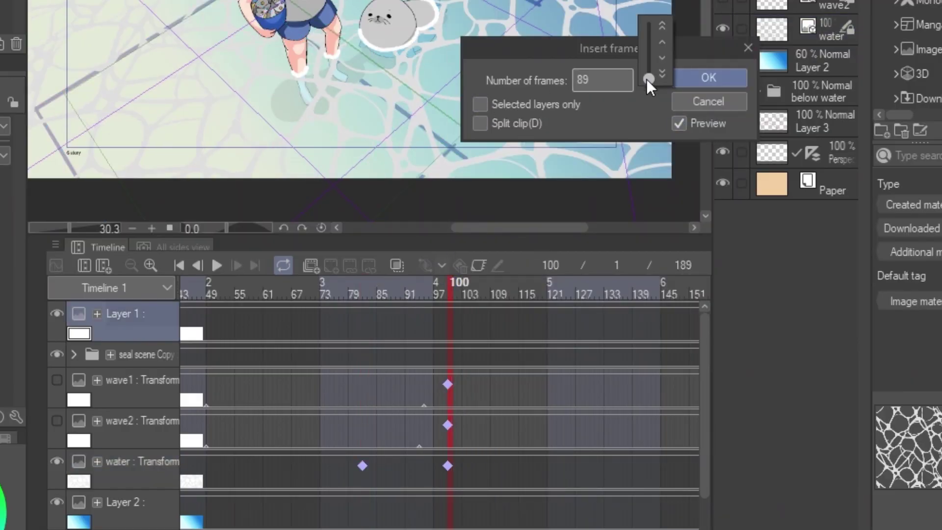
pyautogui.moveTo(647, 79); pyautogui.dragTo(650, 82)
pyautogui.click(662, 44)
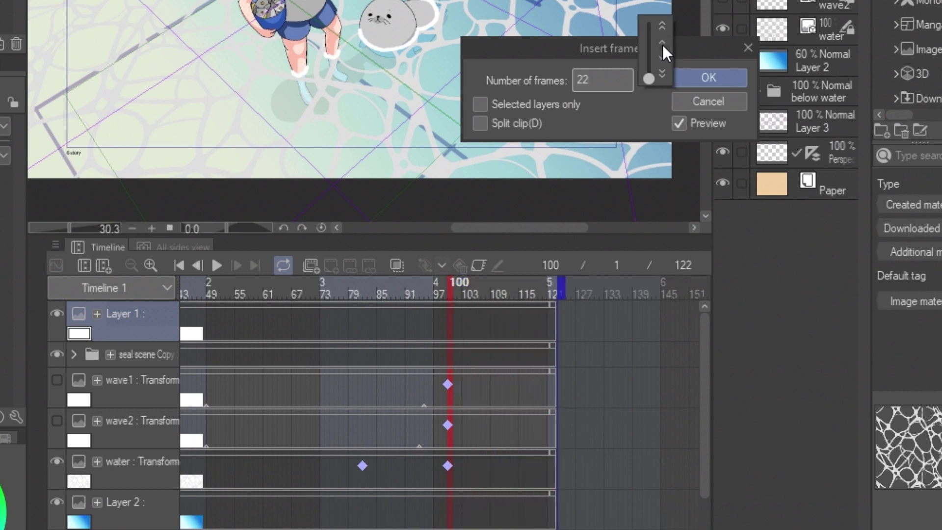
pyautogui.click(662, 58)
pyautogui.click(706, 80)
pyautogui.click(707, 80)
# Move the water layer's two transform keyframes to frame 100 and the last frame, 126.
pyautogui.click(362, 469)
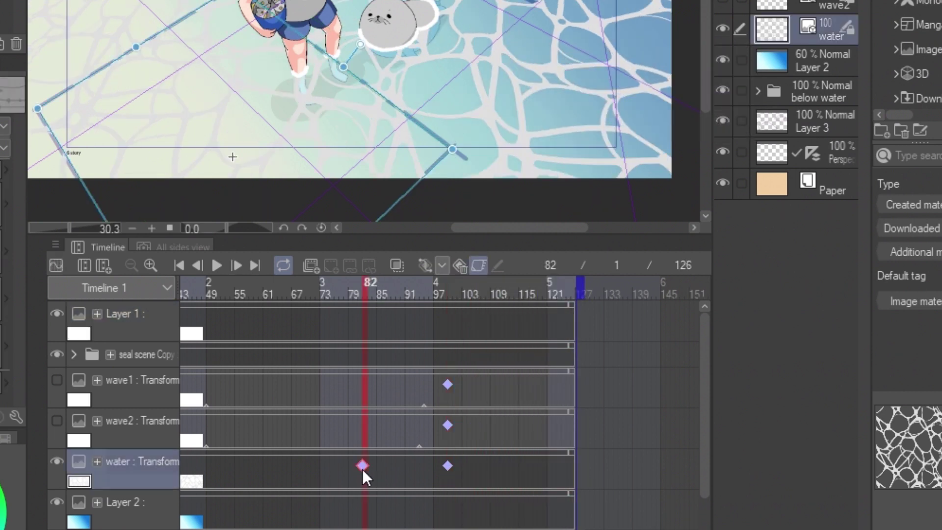
pyautogui.click(448, 467)
pyautogui.click(334, 294)
pyautogui.click(450, 466)
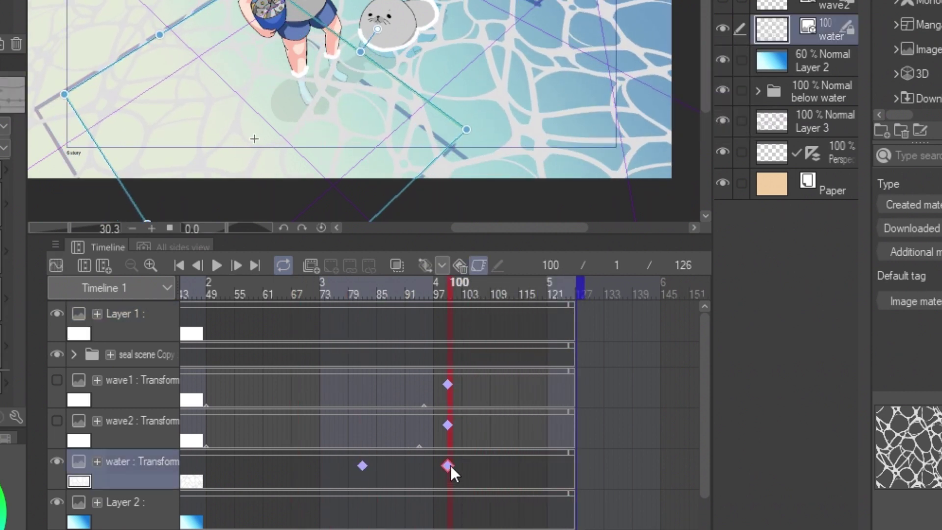
pyautogui.moveTo(572, 472); pyautogui.dragTo(570, 469)
pyautogui.moveTo(362, 465); pyautogui.dragTo(448, 464)
pyautogui.moveTo(393, 294); pyautogui.dragTo(573, 313)
pyautogui.click(570, 463)
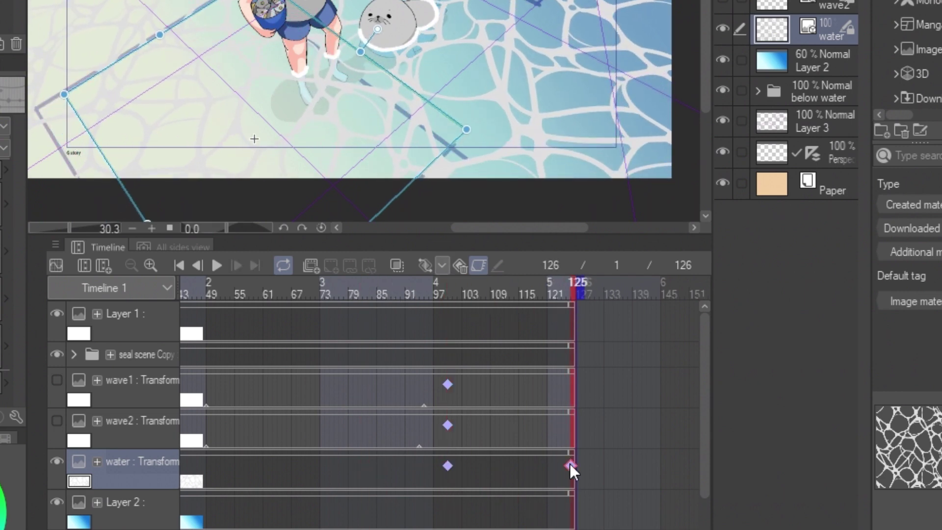
# Trim the wave1 and wave2 clips so that they end at frame 100.
pyautogui.moveTo(570, 374); pyautogui.dragTo(452, 375)
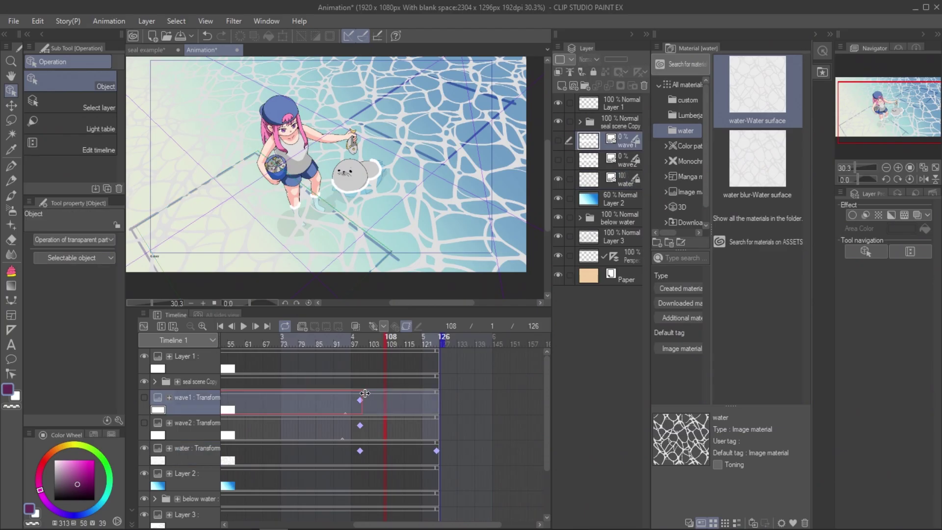
pyautogui.moveTo(570, 413); pyautogui.dragTo(562, 413)
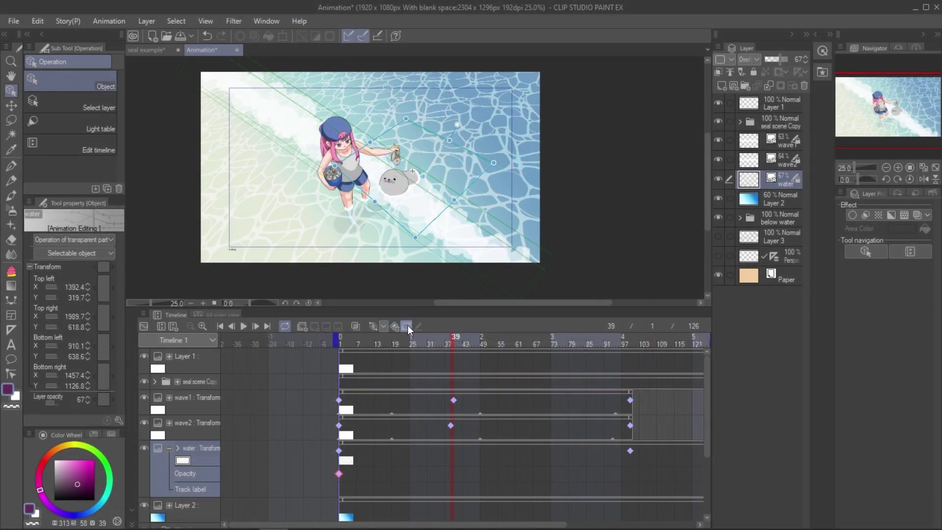
# Turn off keyframe editing on the water layer and lasso-select the sea area beyond the wave line.
pyautogui.click(407, 325)
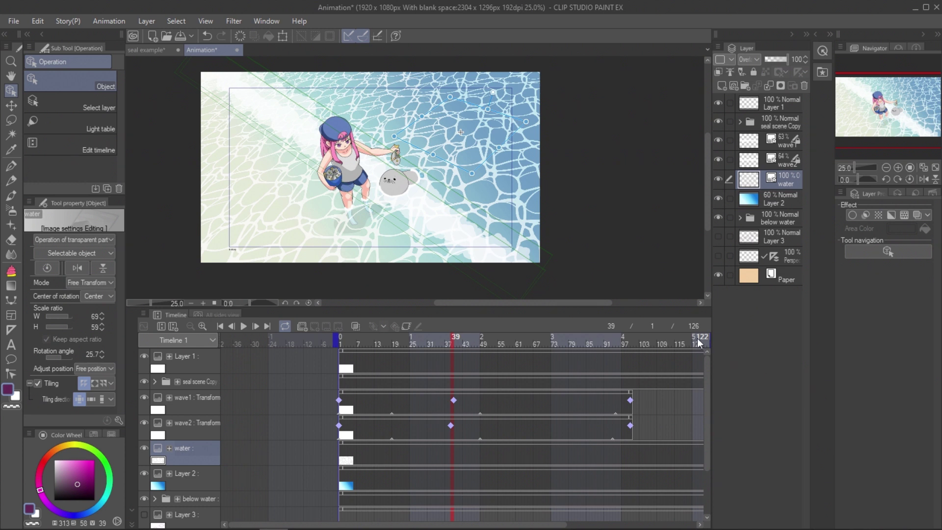
pyautogui.click(11, 120)
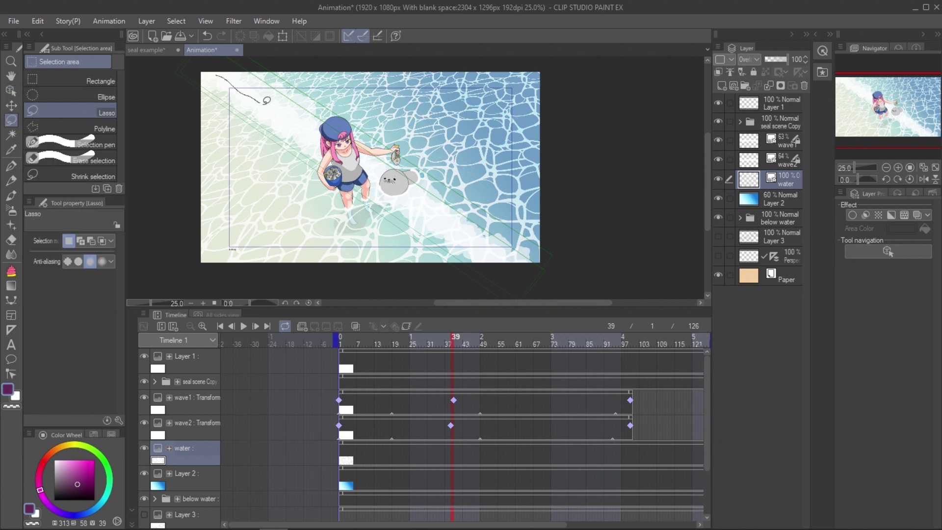
pyautogui.moveTo(267, 100)
pyautogui.mouseDown()
pyautogui.moveTo(530, 274)
pyautogui.moveTo(580, 96)
pyautogui.moveTo(437, 61)
pyautogui.moveTo(229, 69)
pyautogui.moveTo(215, 101)
pyautogui.mouseUp()
# Duplicate the water layer and mask the original outside the selected sea area, toggling the copy's visibility to check the mask.
pyautogui.moveTo(784, 181); pyautogui.dragTo(721, 86)
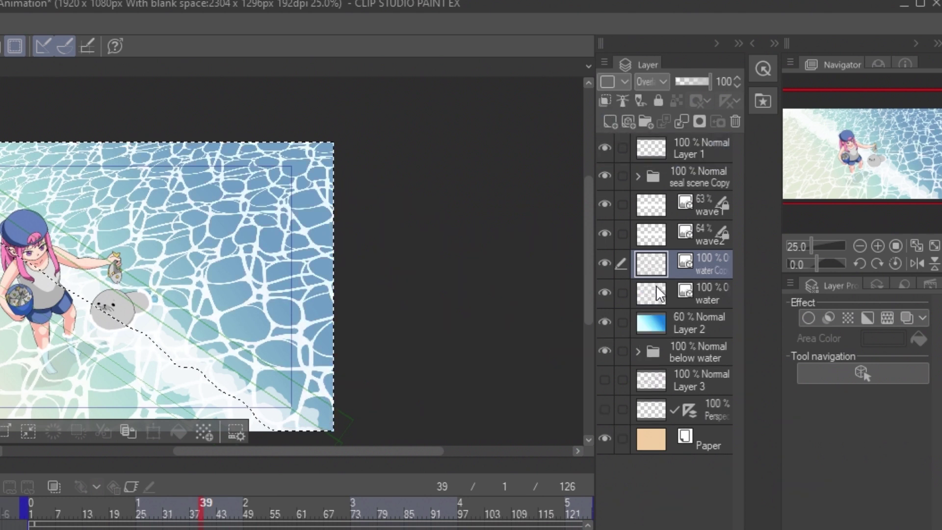
pyautogui.click(696, 290)
pyautogui.rightClick(705, 292)
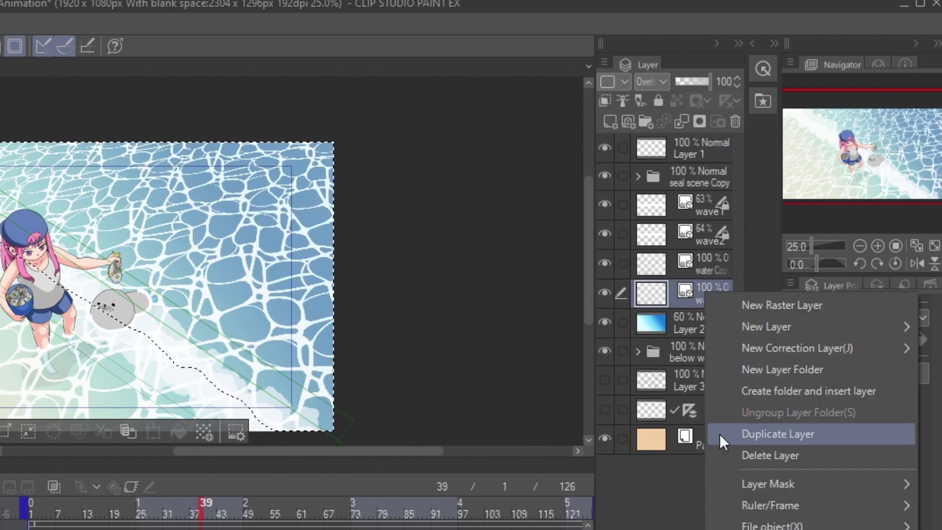
pyautogui.moveTo(765, 483)
pyautogui.click(681, 483)
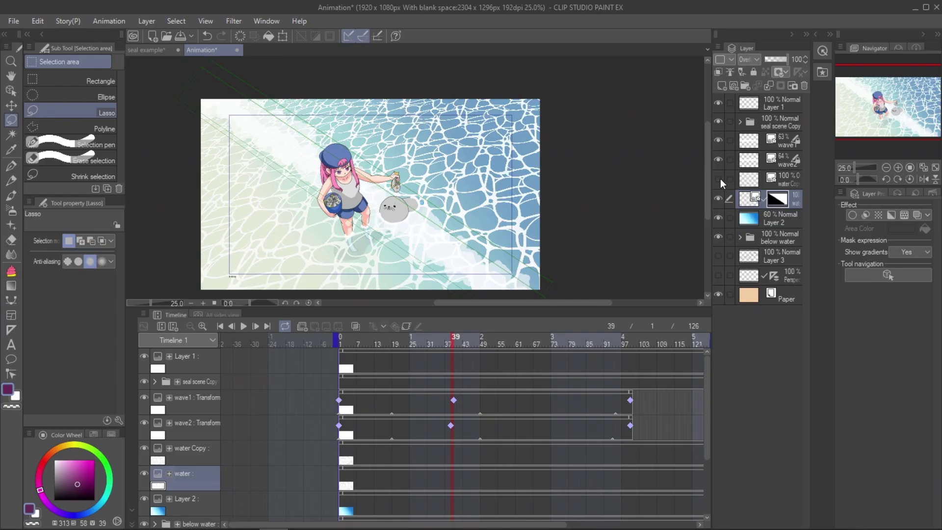
pyautogui.click(604, 263)
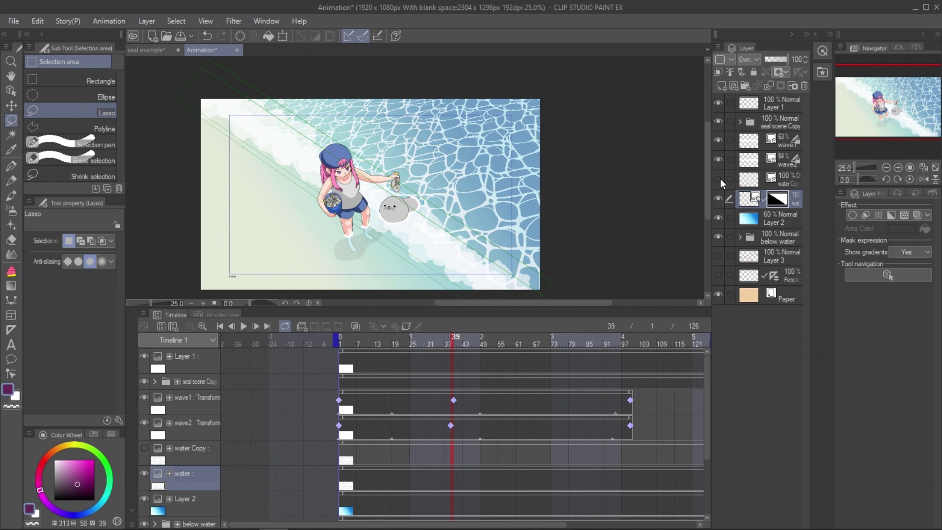
pyautogui.click(718, 178)
# Re-enable keyframes on the water layer with its Mask tracks expanded, and hide the water Copy layer.
pyautogui.click(407, 326)
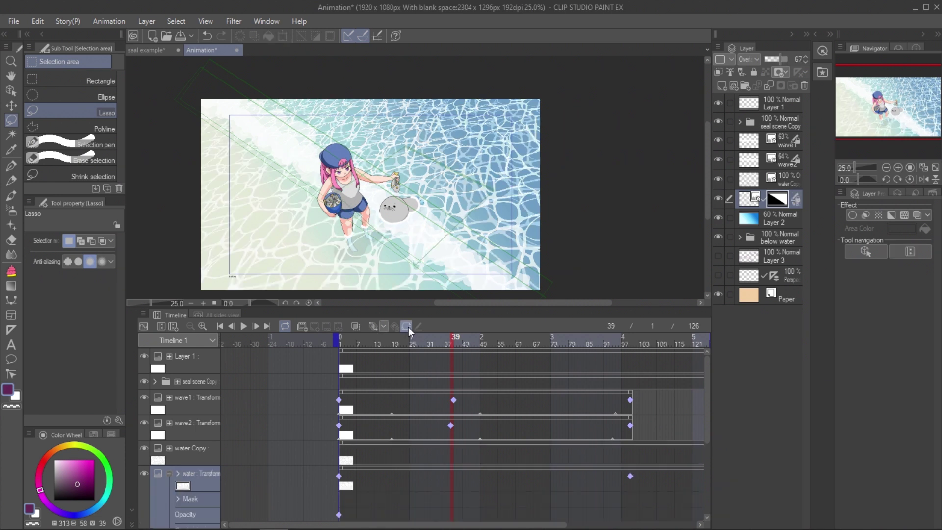
pyautogui.scroll(-2, 200, 473)
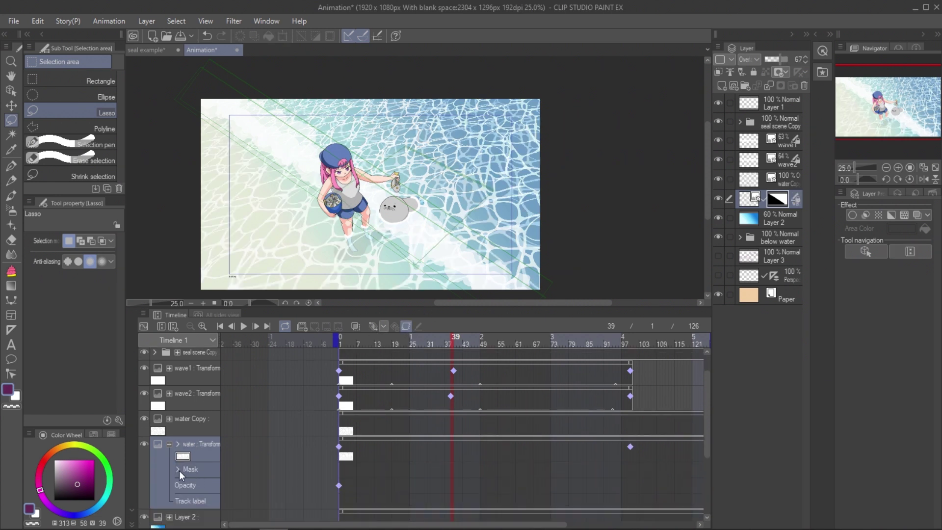
pyautogui.click(179, 470)
pyautogui.scroll(-2, 207, 505)
pyautogui.click(717, 179)
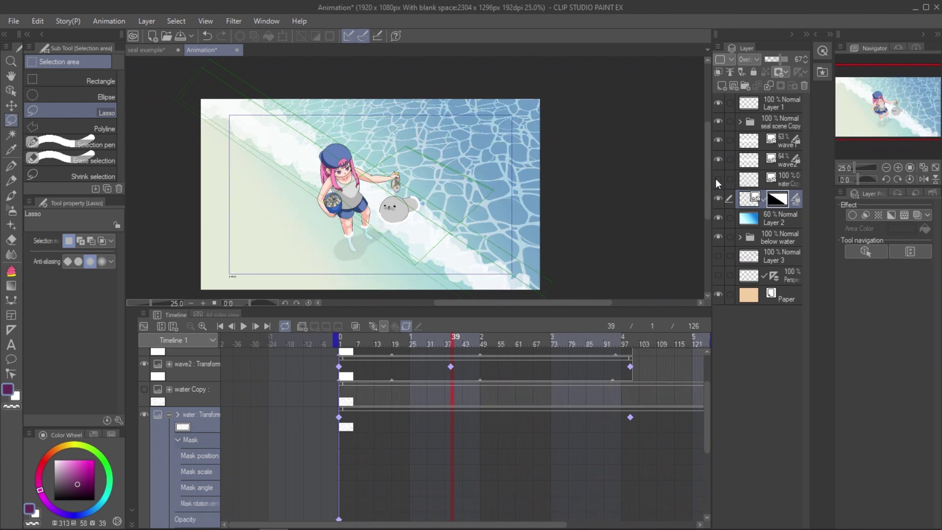
# Scrub through the masked water animation and create a selection from the water layer's mask.
pyautogui.click(375, 345)
pyautogui.moveTo(374, 349); pyautogui.dragTo(594, 361)
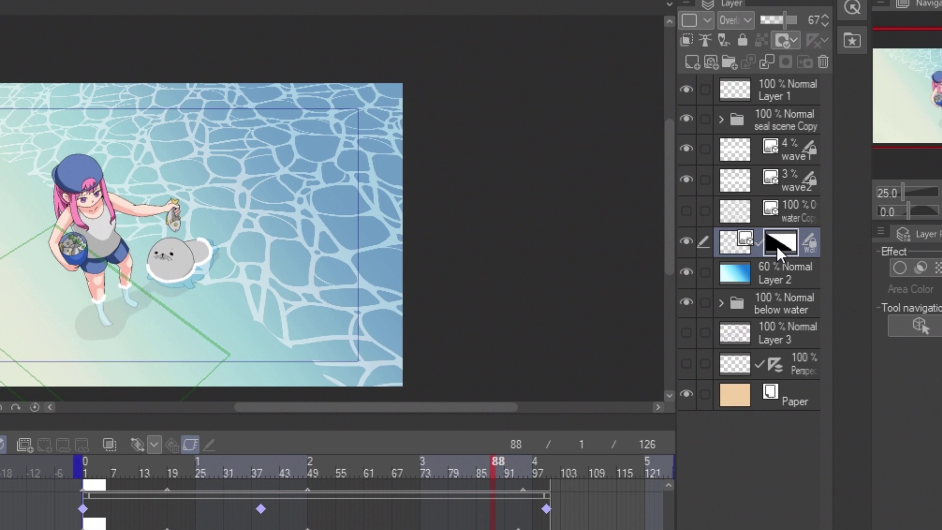
pyautogui.rightClick(775, 202)
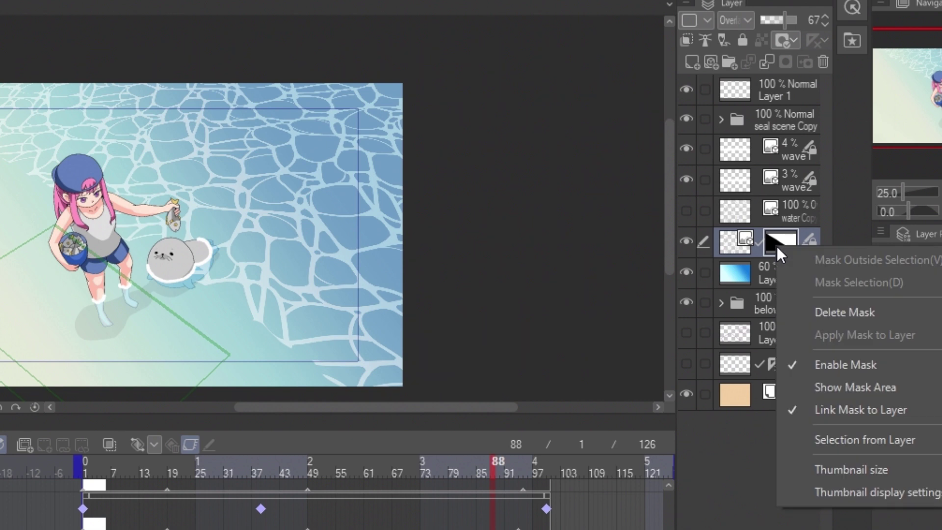
pyautogui.moveTo(884, 444)
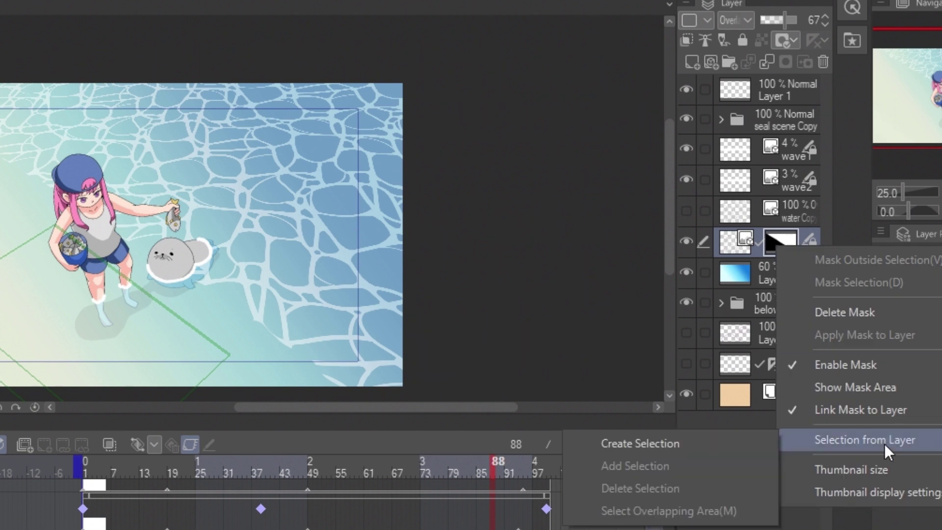
pyautogui.click(722, 441)
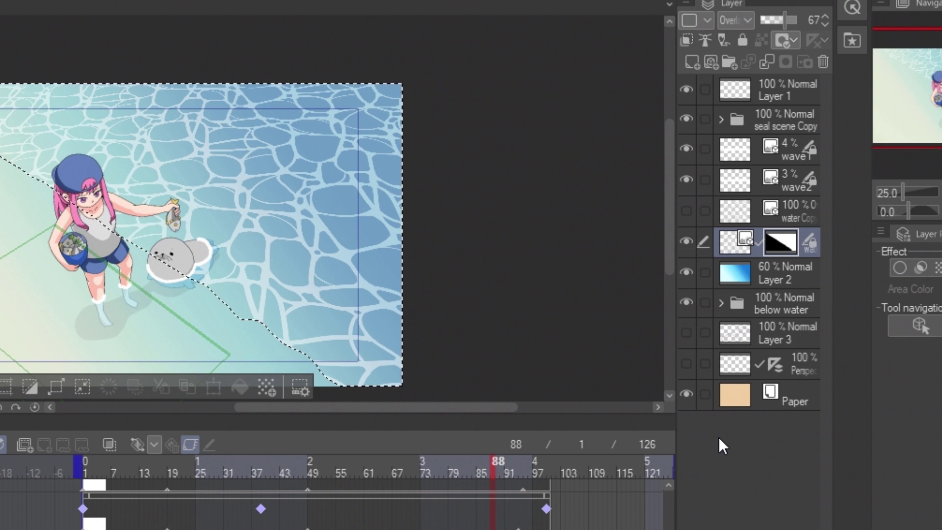
# Show the water Copy layer and mask out its selected sea area so only the shore side remains.
pyautogui.click(687, 210)
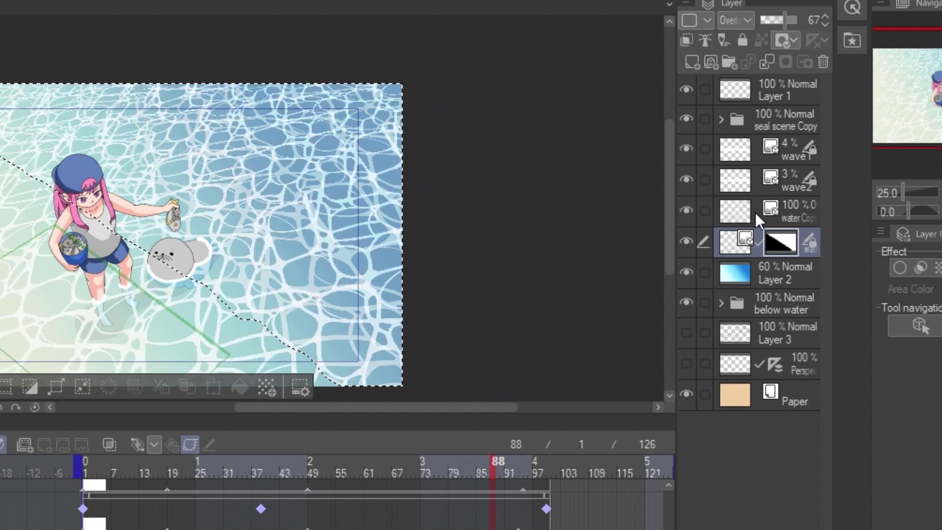
pyautogui.click(804, 213)
pyautogui.rightClick(804, 213)
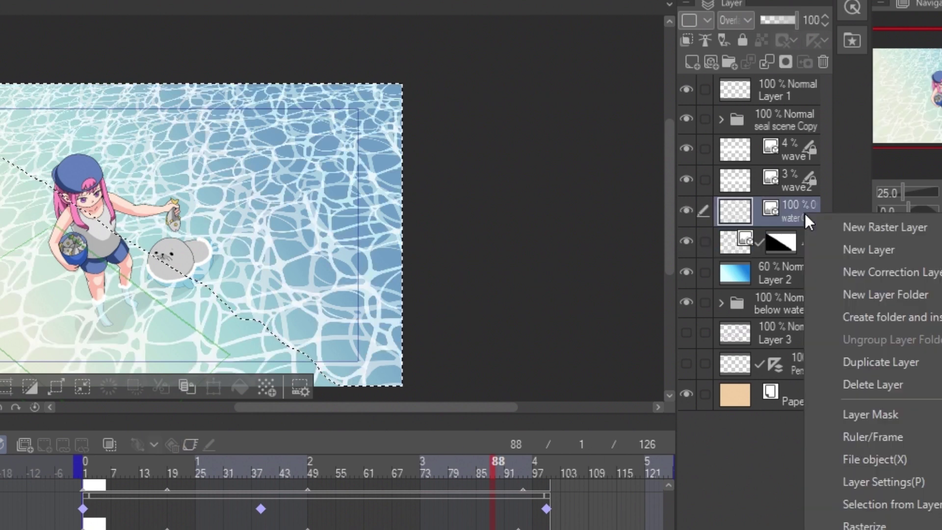
pyautogui.moveTo(893, 413)
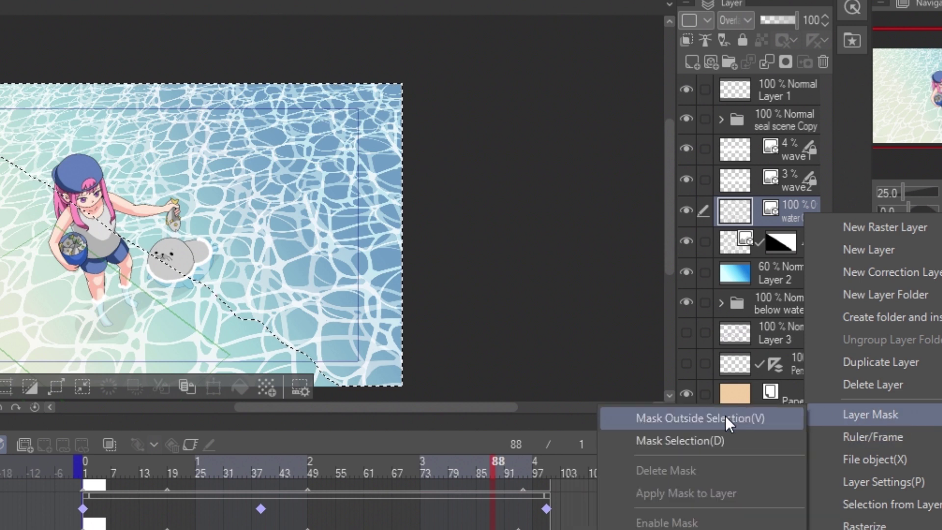
pyautogui.click(716, 437)
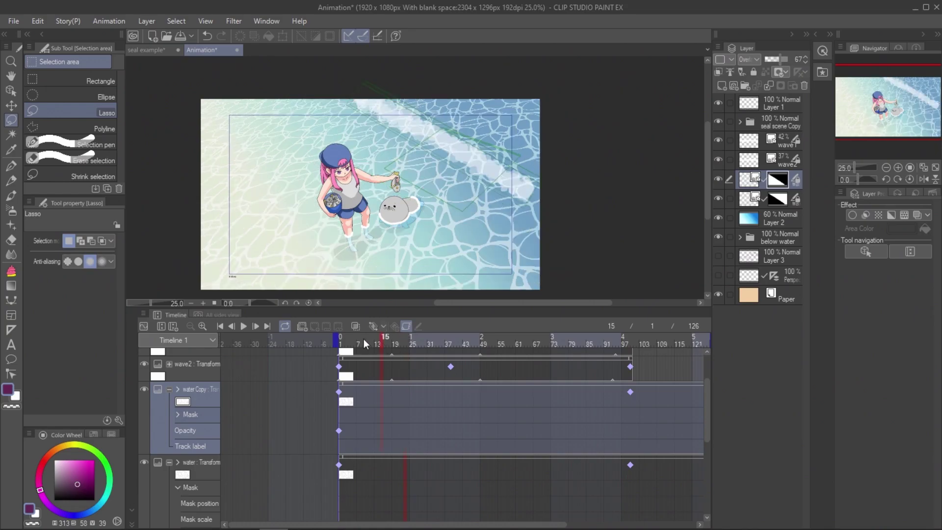
# Set the water Copy layer's opacity to 28% at its frame 1 keyframe and scrub to check the fade.
pyautogui.moveTo(122, 463); pyautogui.dragTo(227, 475)
pyautogui.moveTo(429, 346); pyautogui.dragTo(447, 349)
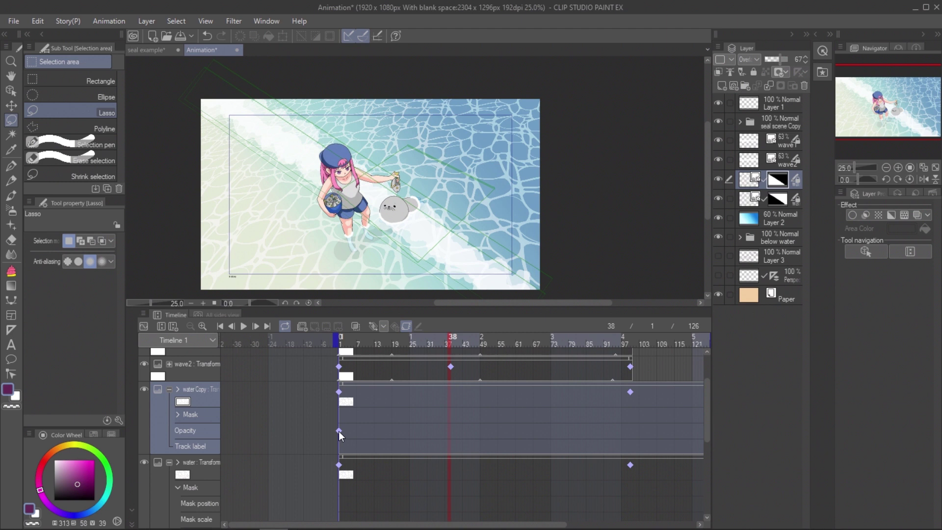
pyautogui.click(339, 431)
pyautogui.moveTo(781, 58); pyautogui.dragTo(769, 59)
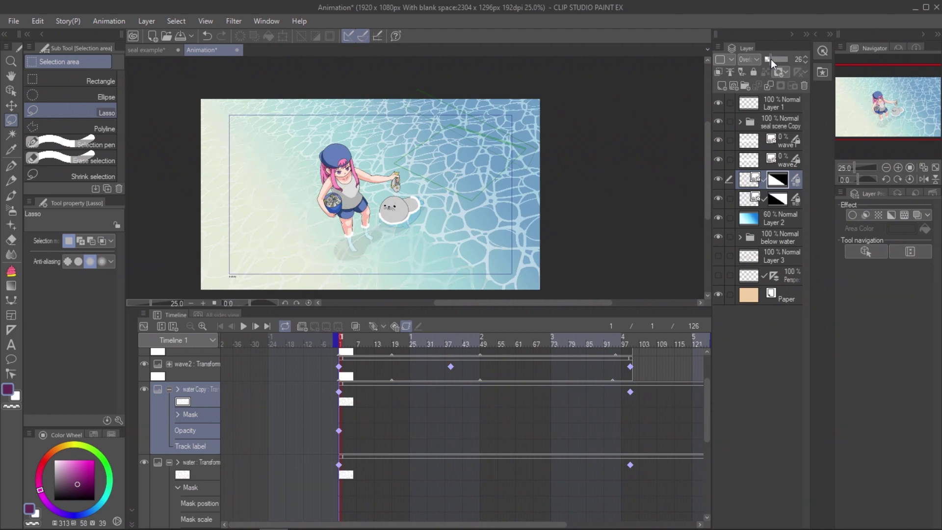
pyautogui.click(426, 347)
pyautogui.moveTo(426, 345); pyautogui.dragTo(383, 351)
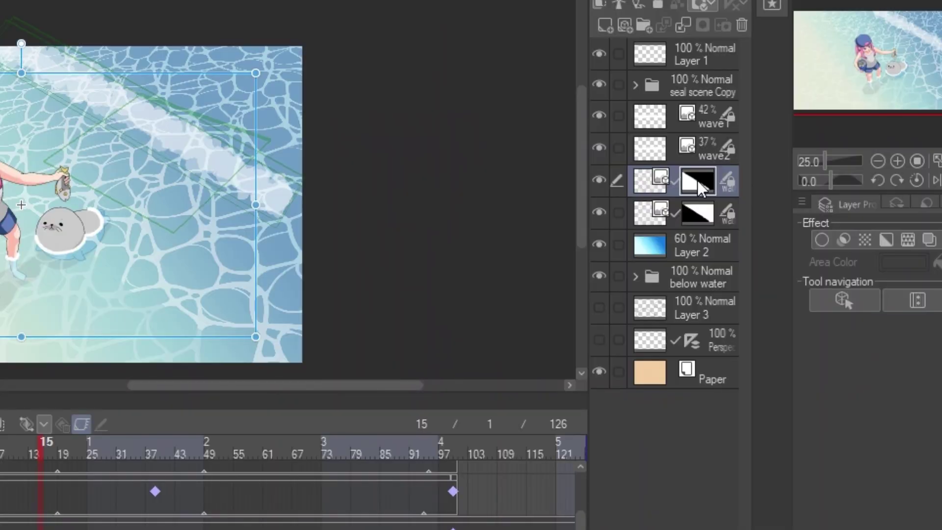
# Show the water Copy layer's mask area and scale its mask to 300% so it covers the whole canvas.
pyautogui.rightClick(777, 179)
pyautogui.click(773, 328)
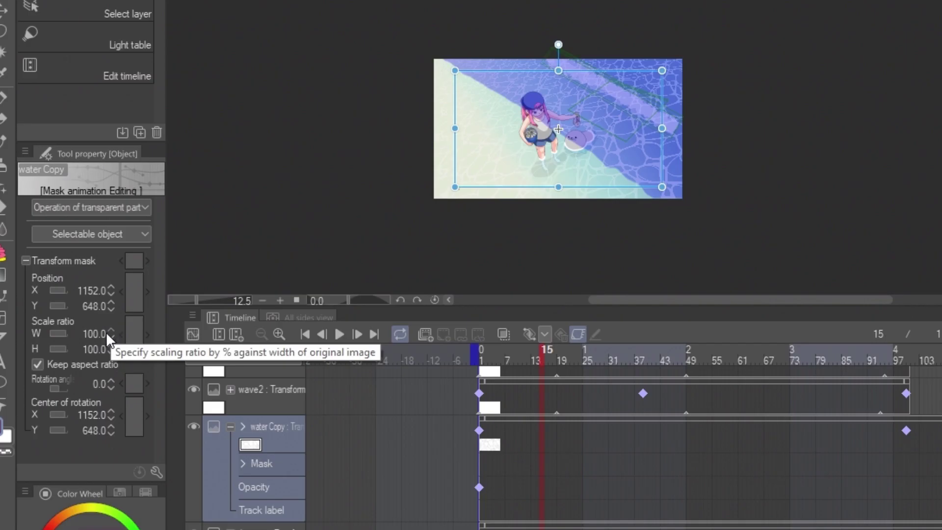
pyautogui.click(101, 334)
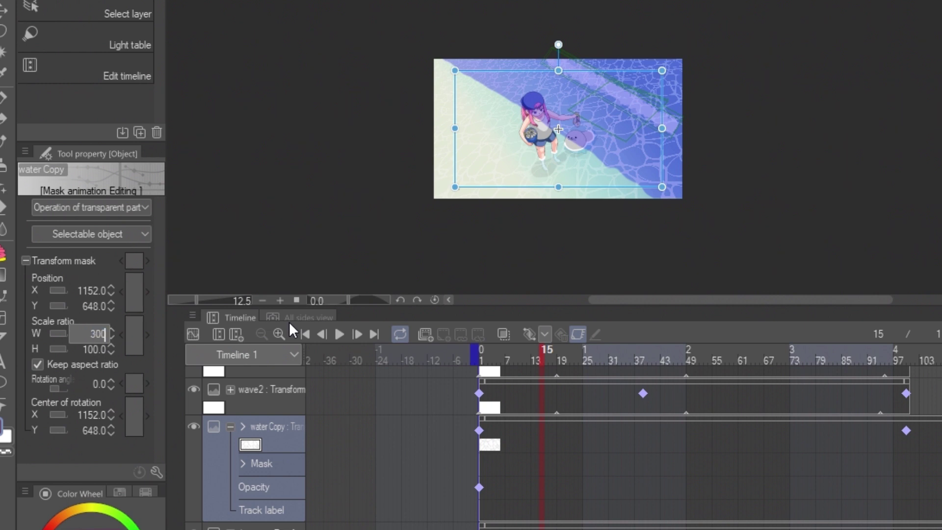
pyautogui.press('Return')
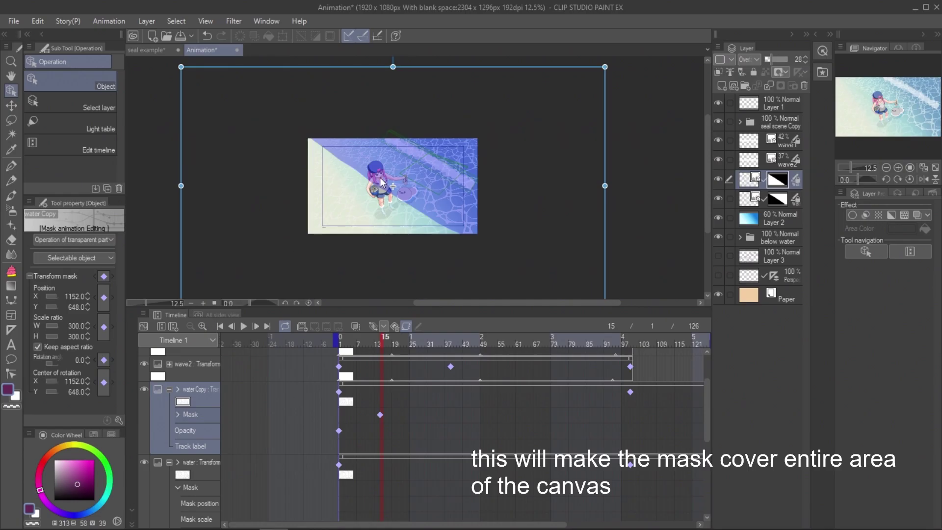
# Move water Copy's mask keyframes to frame 1 and the water layer's mask keyframes to frame 43.
pyautogui.moveTo(556, 69); pyautogui.dragTo(456, 210)
pyautogui.moveTo(896, 94); pyautogui.dragTo(898, 112)
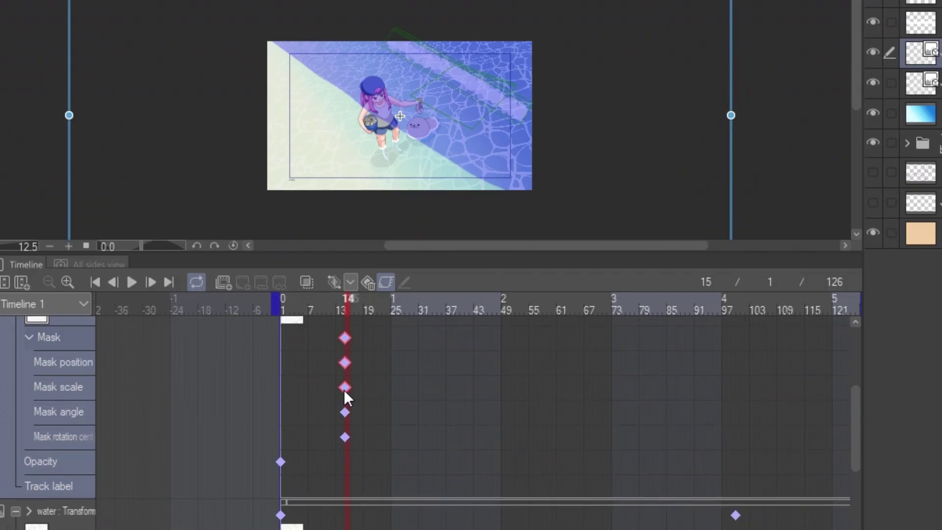
pyautogui.moveTo(282, 410); pyautogui.dragTo(284, 410)
pyautogui.scroll(-3, 330, 425)
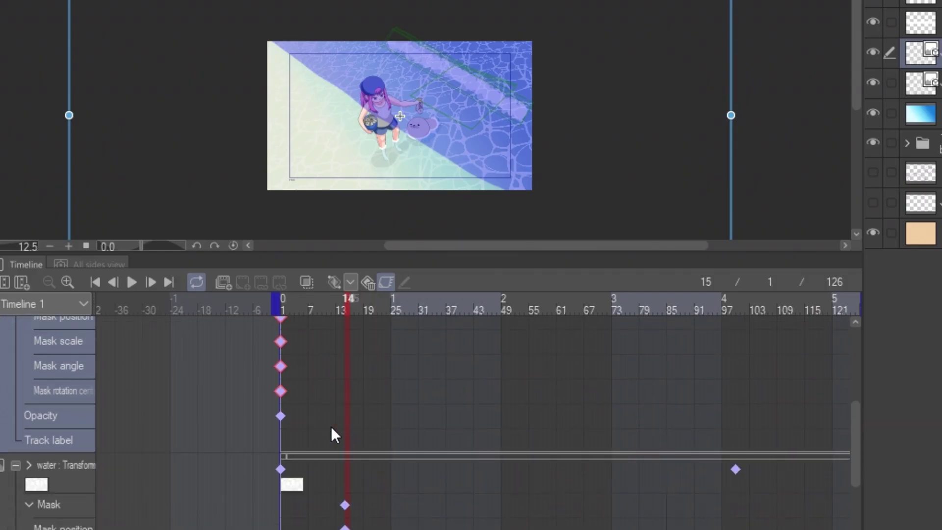
pyautogui.moveTo(345, 478); pyautogui.dragTo(462, 403)
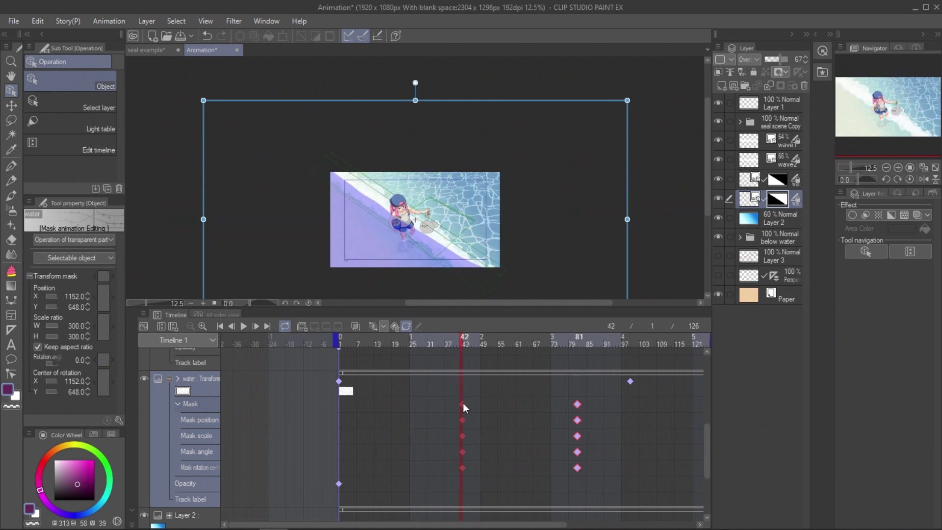
# Duplicate water Copy's frame 1 mask keyframes to frame 43.
pyautogui.scroll(3, 462, 403)
pyautogui.click(339, 407)
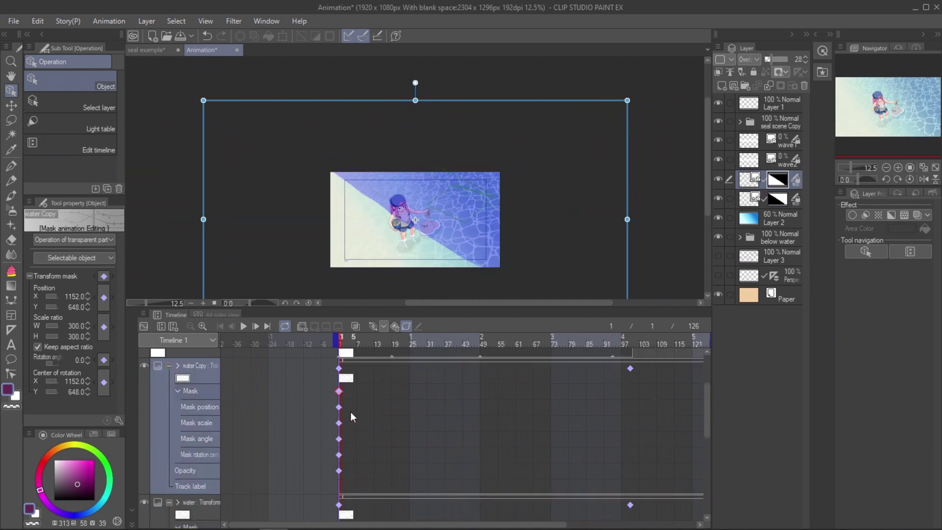
pyautogui.moveTo(340, 408); pyautogui.dragTo(437, 409)
pyautogui.scroll(-1, 502, 460)
pyautogui.moveTo(437, 351); pyautogui.dragTo(462, 351)
# At frame 1, shift the water Copy mask toward the canvas's upper-right sea area and compare it with frame 43.
pyautogui.click(338, 343)
pyautogui.moveTo(497, 104); pyautogui.dragTo(545, 76)
pyautogui.moveTo(682, 72)
pyautogui.mouseDown()
pyautogui.moveTo(668, 64)
pyautogui.moveTo(680, 76)
pyautogui.mouseUp()
pyautogui.click(463, 343)
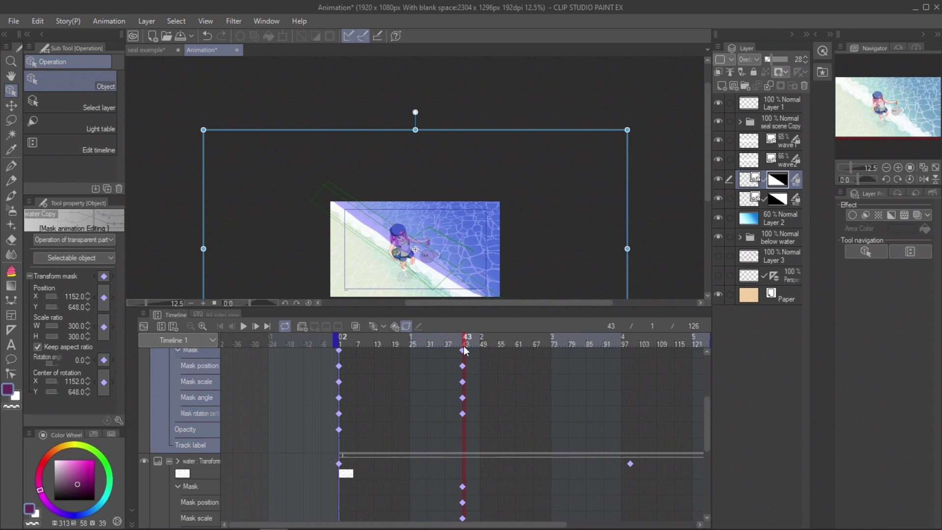
# At frame 100, shift the water Copy mask down toward the lower-left shore and adjust its alignment.
pyautogui.click(630, 343)
pyautogui.moveTo(708, 180); pyautogui.dragTo(708, 209)
pyautogui.moveTo(540, 123); pyautogui.dragTo(487, 176)
pyautogui.moveTo(582, 124); pyautogui.dragTo(589, 140)
pyautogui.moveTo(589, 339); pyautogui.dragTo(612, 343)
# Align the water layer's mask with the wave at frame 43 and move it toward the upper-right sea at frame 1.
pyautogui.click(777, 199)
pyautogui.moveTo(707, 411)
pyautogui.mouseDown()
pyautogui.moveTo(707, 449)
pyautogui.moveTo(706, 428)
pyautogui.mouseUp()
pyautogui.click(463, 343)
pyautogui.moveTo(638, 74); pyautogui.dragTo(643, 90)
pyautogui.click(342, 342)
pyautogui.moveTo(707, 167); pyautogui.dragTo(707, 137)
pyautogui.moveTo(643, 150); pyautogui.dragTo(631, 126)
pyautogui.moveTo(566, 129); pyautogui.dragTo(627, 67)
# Add a mask keyframe for the water layer at frame 100 and adjust the mask's placement there.
pyautogui.moveTo(349, 344); pyautogui.dragTo(631, 339)
pyautogui.click(373, 325)
pyautogui.click(372, 325)
pyautogui.moveTo(587, 151); pyautogui.dragTo(580, 129)
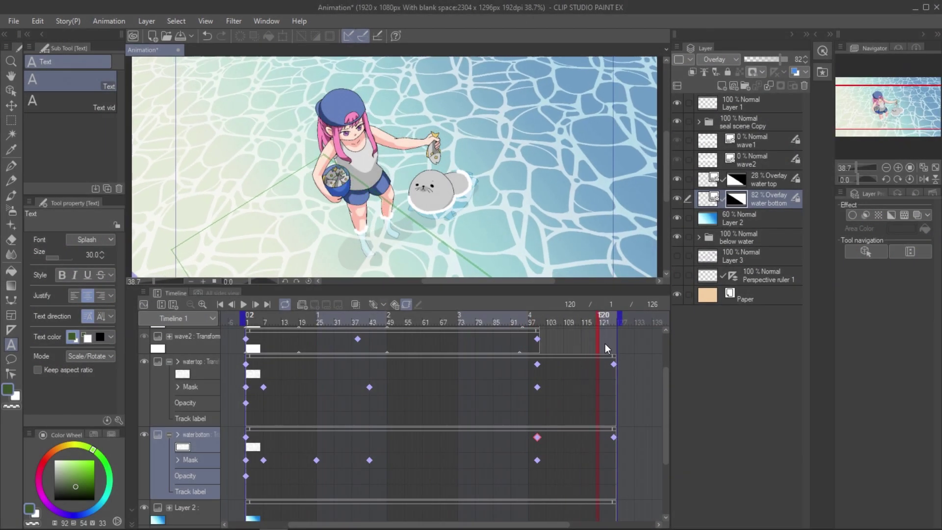
# Copy water bottom's transform keyframe at frame 100 and paste it over water top's transform keyframe at frame 1.
pyautogui.rightClick(537, 437)
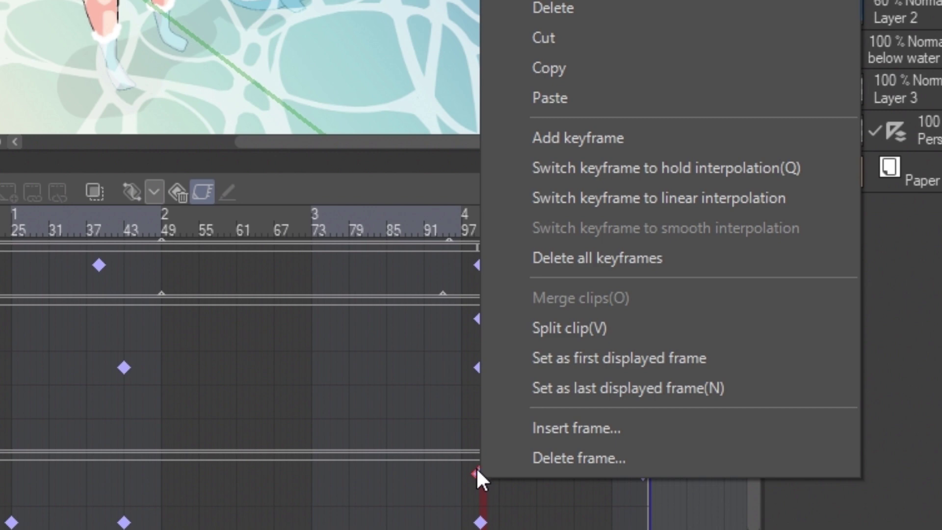
pyautogui.click(546, 71)
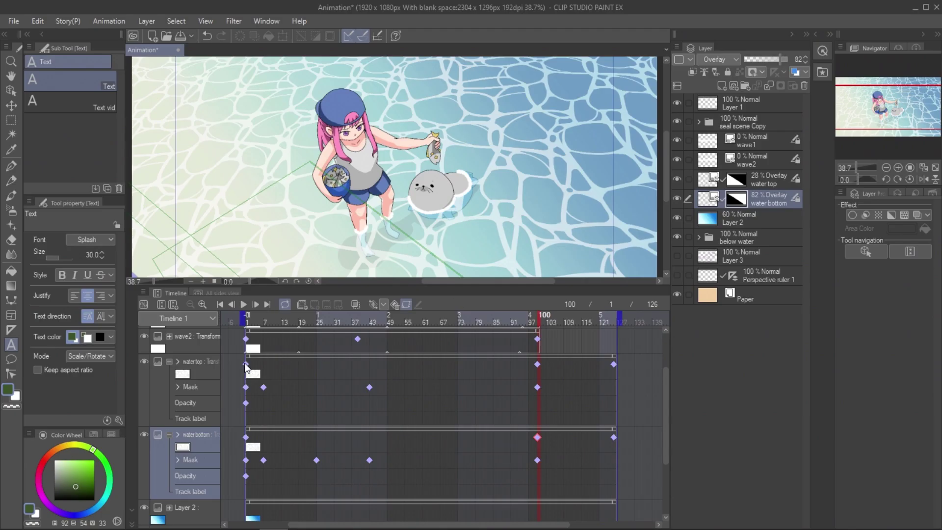
pyautogui.click(245, 364)
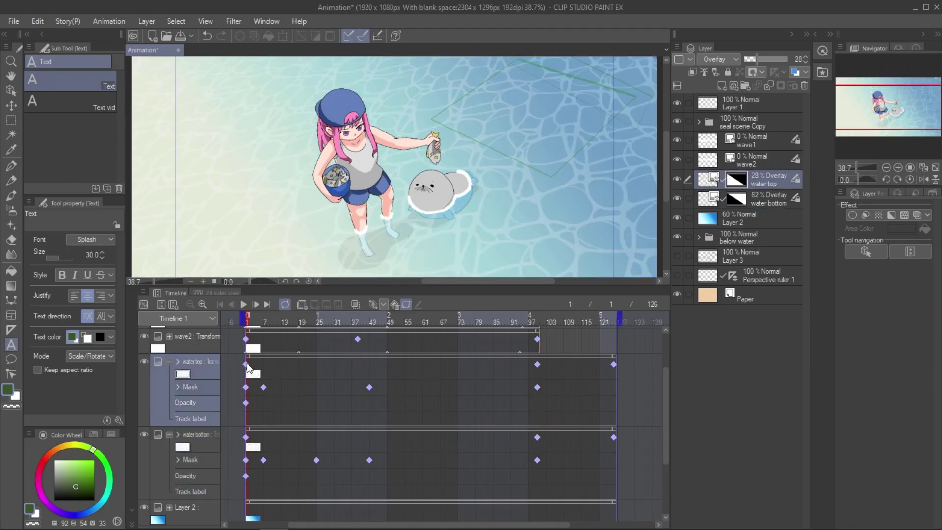
pyautogui.rightClick(246, 364)
pyautogui.click(288, 185)
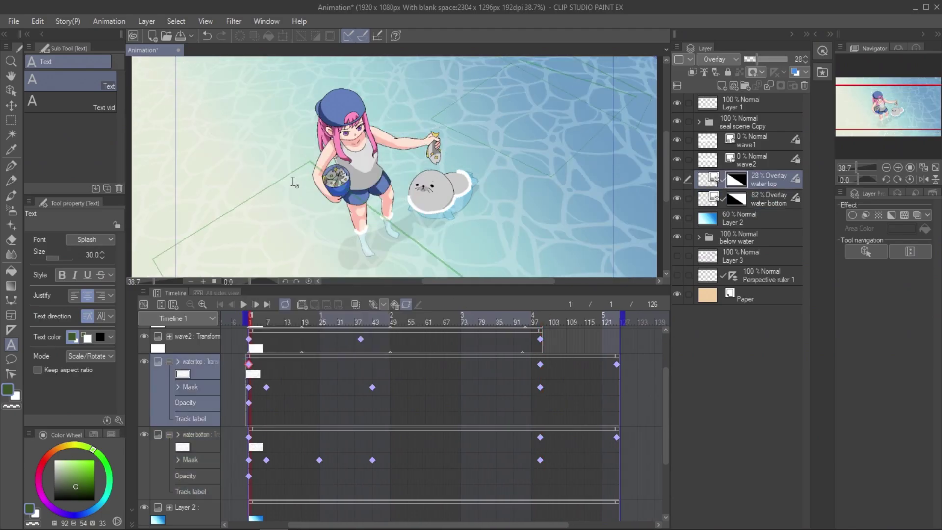
# Copy water bottom's transform keyframe at frame 126, paste it on water top's transform track and move it to frame 100.
pyautogui.click(616, 437)
pyautogui.rightClick(617, 437)
pyautogui.click(642, 245)
pyautogui.moveTo(263, 319); pyautogui.dragTo(601, 326)
pyautogui.click(249, 364)
pyautogui.moveTo(258, 319); pyautogui.dragTo(587, 351)
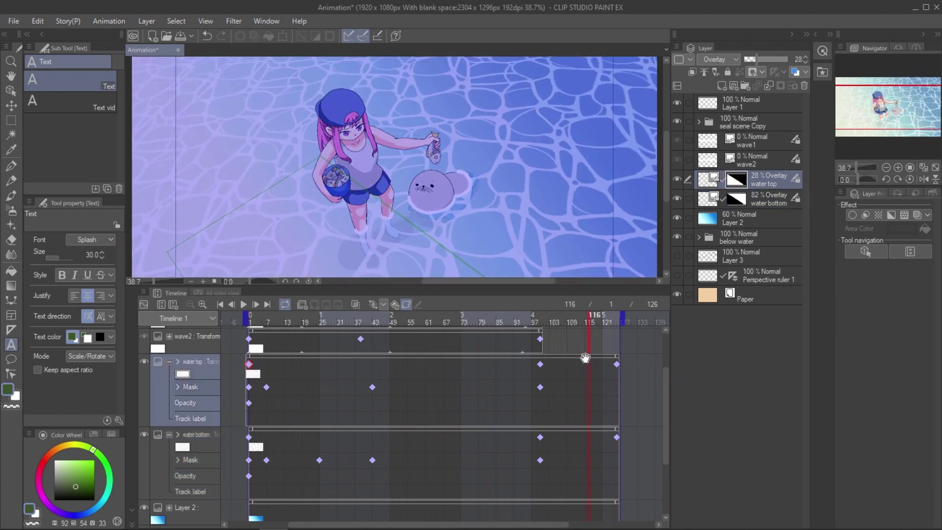
pyautogui.rightClick(616, 437)
pyautogui.click(641, 245)
pyautogui.click(323, 319)
pyautogui.rightClick(322, 364)
pyautogui.click(364, 185)
pyautogui.moveTo(322, 364); pyautogui.dragTo(540, 364)
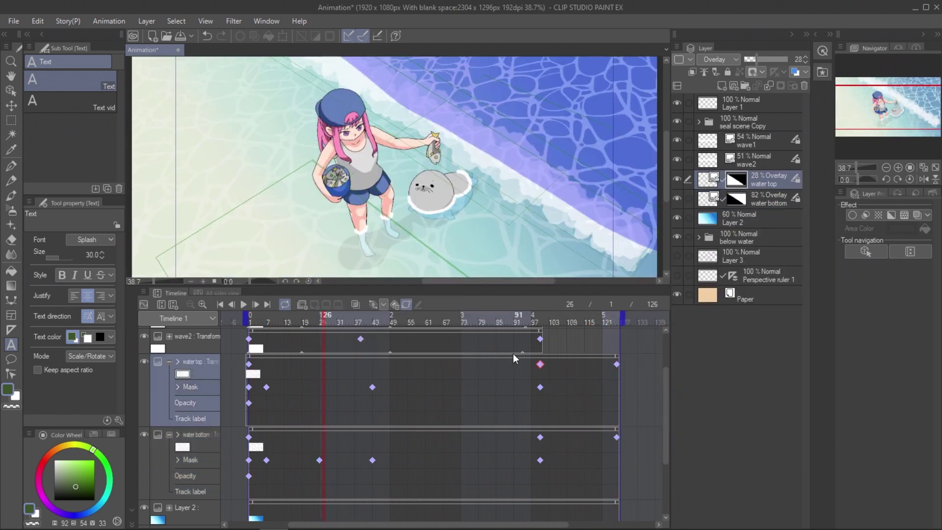
# Shorten the timeline's playback range to end at frame 100 and play the loop.
pyautogui.moveTo(520, 320)
pyautogui.mouseDown()
pyautogui.moveTo(603, 318)
pyautogui.moveTo(379, 328)
pyautogui.moveTo(546, 336)
pyautogui.mouseUp()
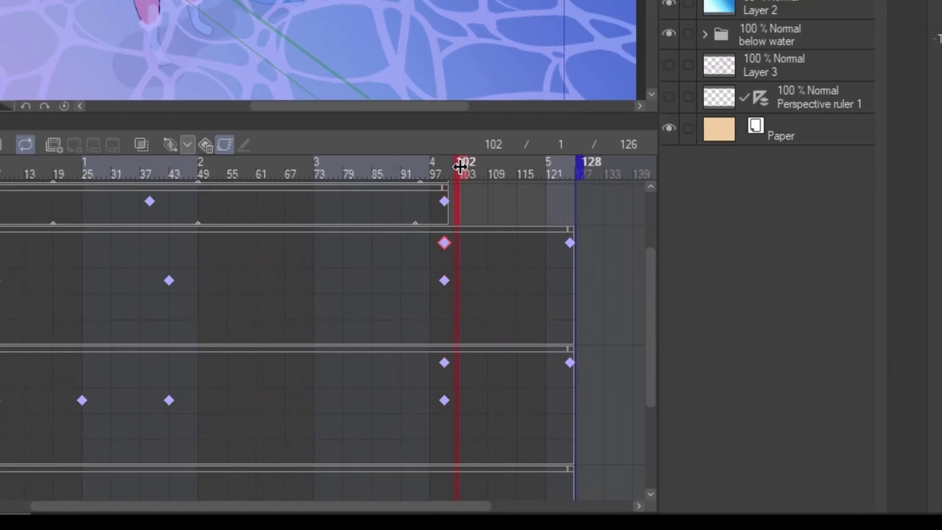
pyautogui.moveTo(450, 167); pyautogui.dragTo(445, 167)
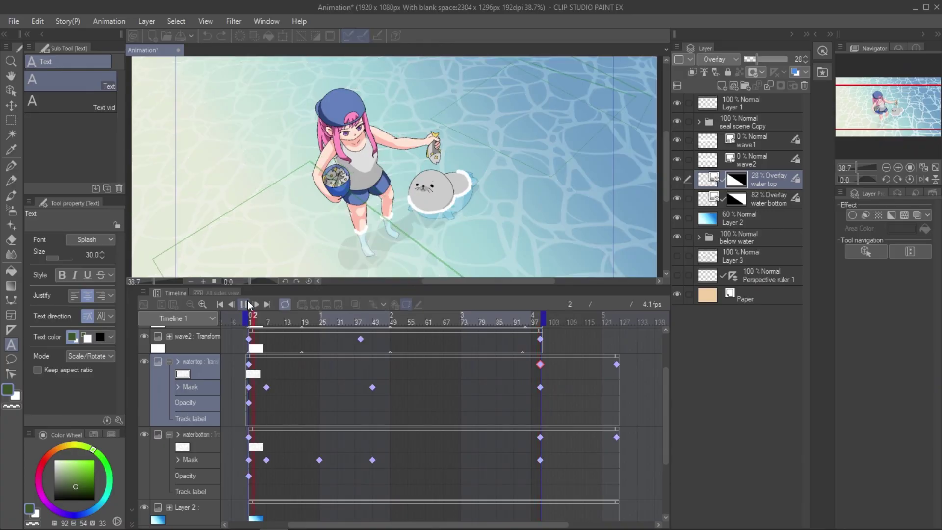
pyautogui.click(249, 305)
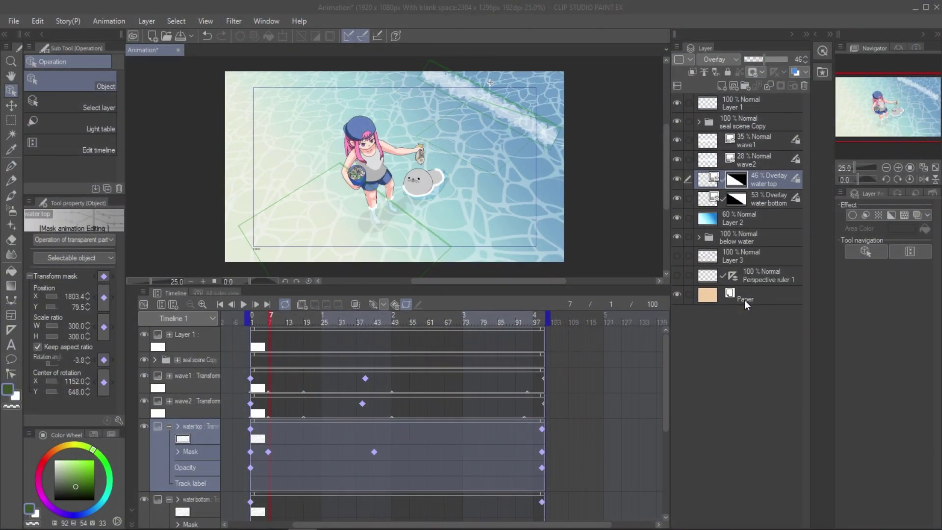
# Place the water blur material as a layer above water top and another above water bottom.
pyautogui.click(816, 35)
pyautogui.moveTo(756, 172); pyautogui.dragTo(622, 173)
pyautogui.click(815, 34)
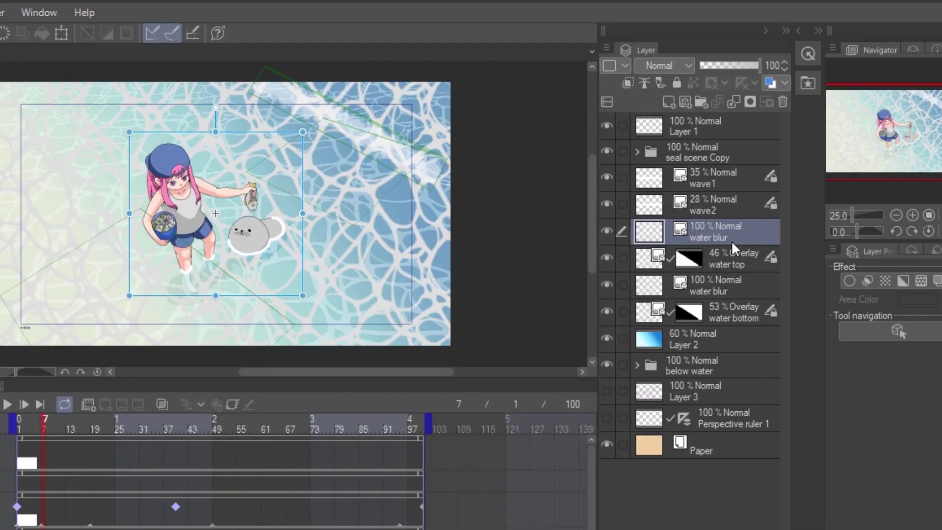
# Transfer water top's mask to the upper water blur layer through a keyframe-free duplicate, delete the duplicate, and select the lower water blur layer.
pyautogui.moveTo(737, 258); pyautogui.dragTo(669, 104)
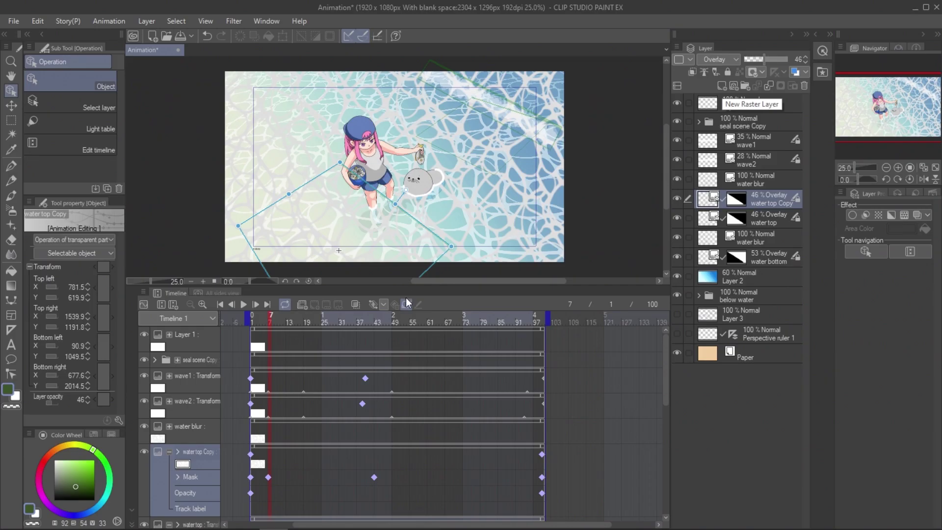
pyautogui.click(404, 305)
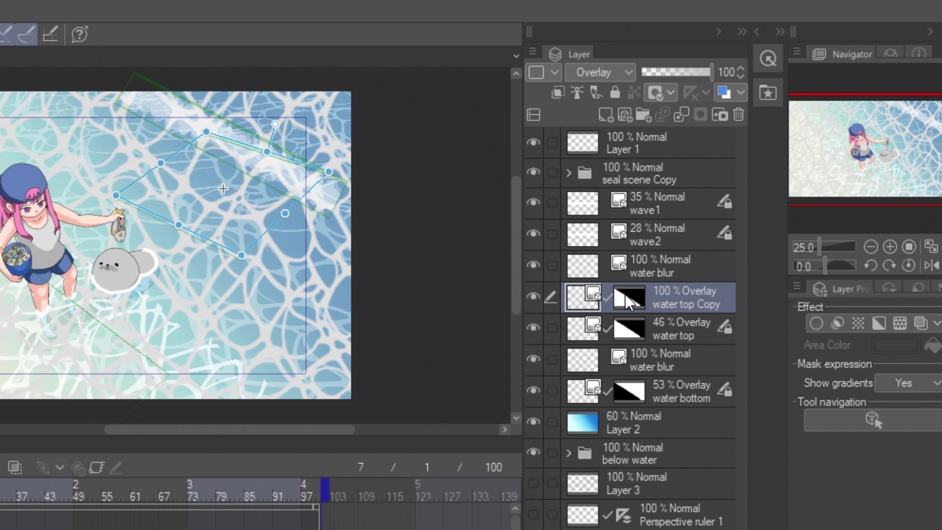
pyautogui.moveTo(633, 284); pyautogui.dragTo(629, 266)
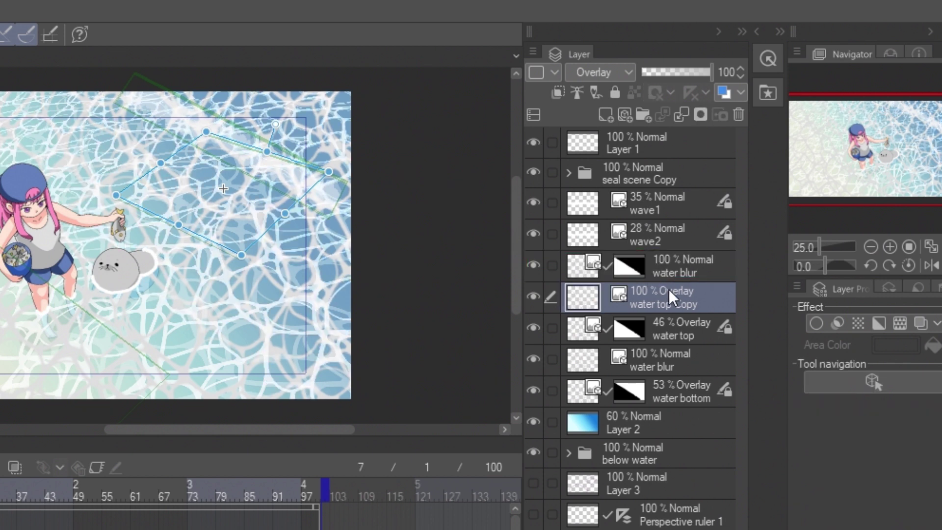
pyautogui.moveTo(696, 298); pyautogui.dragTo(739, 115)
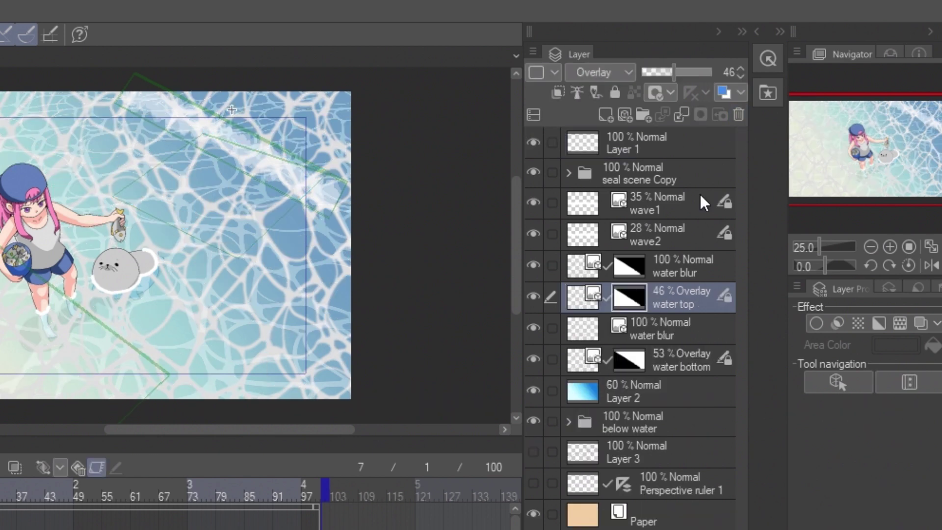
pyautogui.click(656, 333)
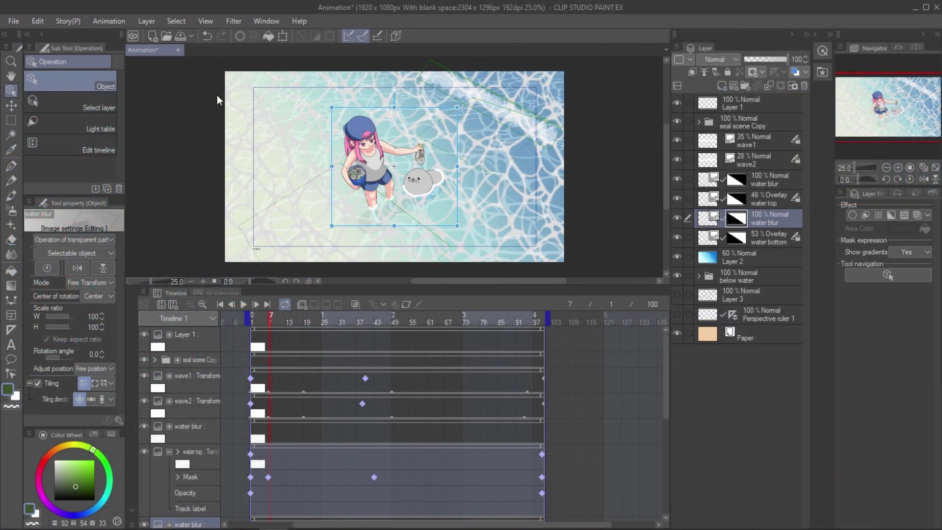
# Enlarge the timeline and copy water bottom's track clip together with its keyframes.
pyautogui.moveTo(332, 108)
pyautogui.mouseDown()
pyautogui.moveTo(343, 106)
pyautogui.moveTo(339, 122)
pyautogui.mouseUp()
pyautogui.click(752, 180)
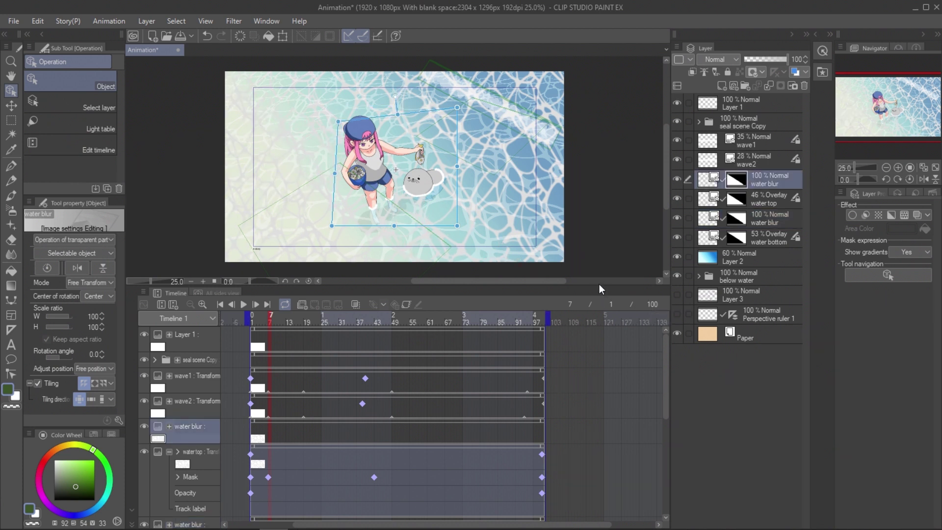
pyautogui.moveTo(599, 284); pyautogui.dragTo(591, 225)
pyautogui.moveTo(665, 375)
pyautogui.mouseDown()
pyautogui.moveTo(658, 404)
pyautogui.moveTo(663, 382)
pyautogui.mouseUp()
pyautogui.click(736, 238)
pyautogui.scroll(-1, 325, 421)
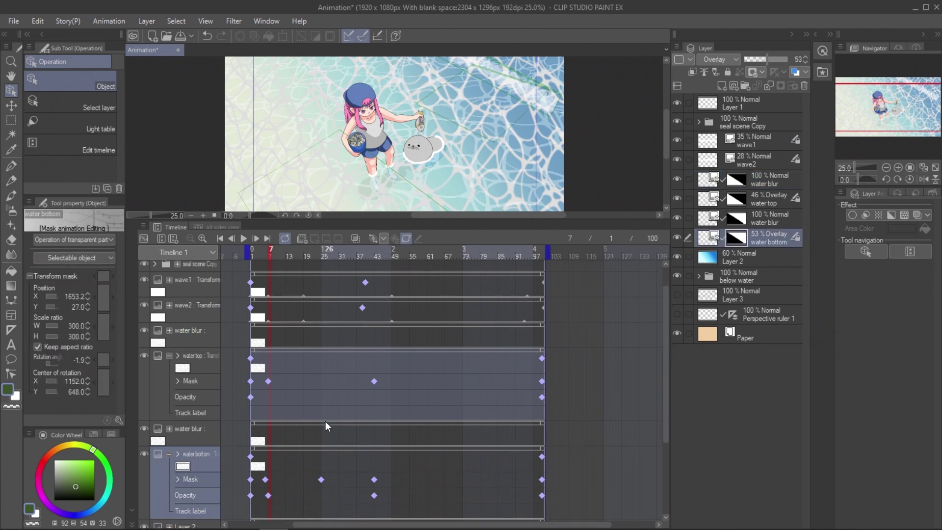
pyautogui.click(333, 450)
pyautogui.rightClick(332, 447)
pyautogui.click(375, 255)
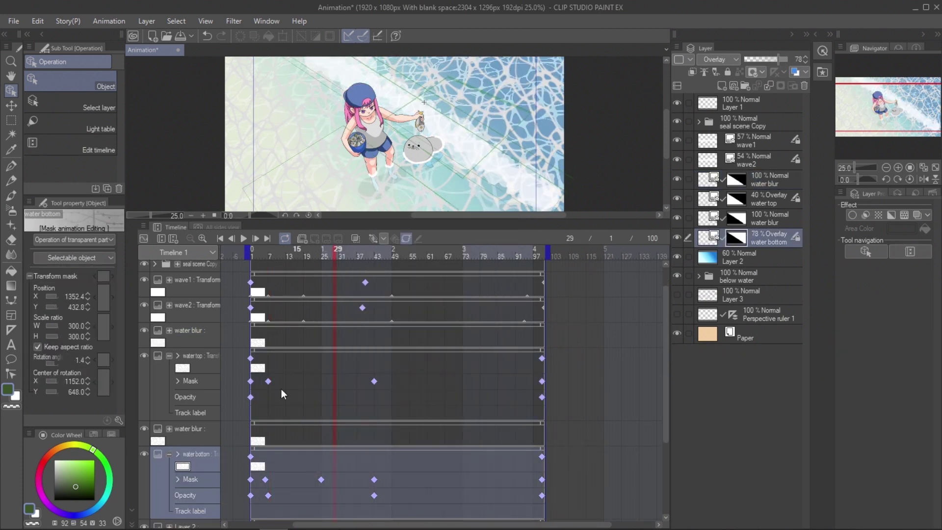
# Replace the lower water blur's clip with the copied water bottom clip and scrub through the loop to check its motion.
pyautogui.click(275, 426)
pyautogui.rightClick(275, 426)
pyautogui.click(337, 202)
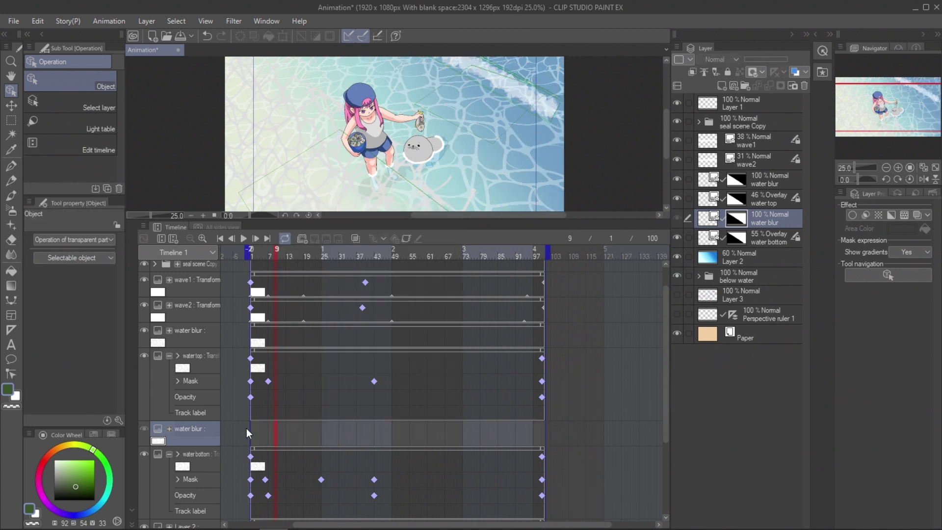
pyautogui.click(249, 428)
pyautogui.rightClick(250, 429)
pyautogui.click(300, 250)
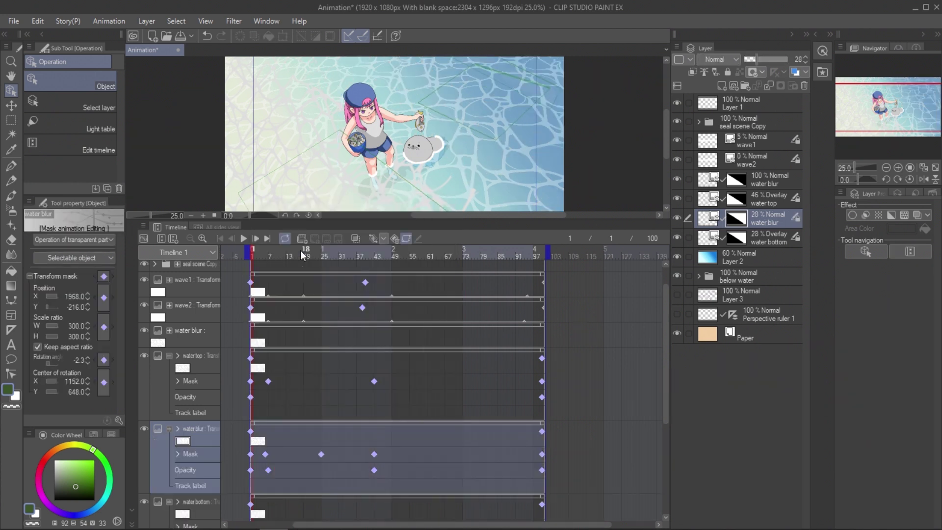
pyautogui.moveTo(270, 254); pyautogui.dragTo(528, 299)
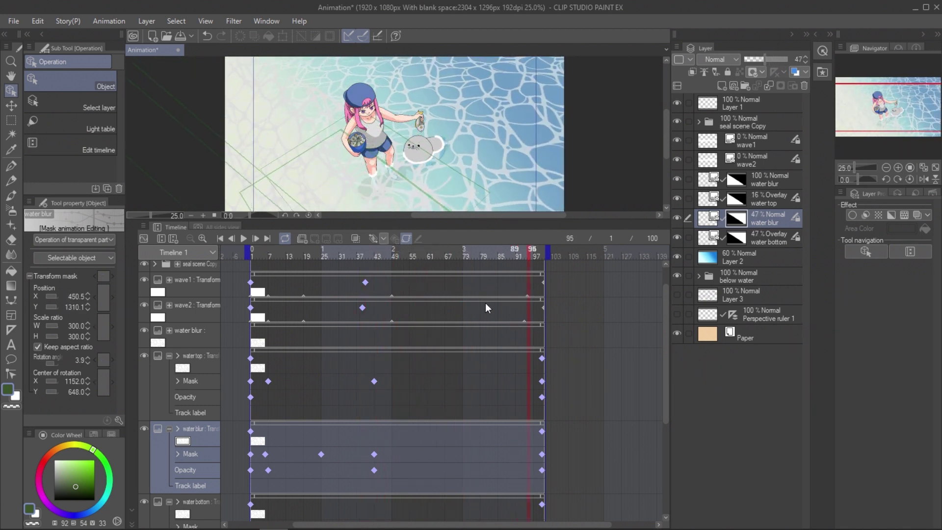
# Set the lower water blur's blending mode to Add (Glow) and reduce its opacity at the frame 7 keyframe.
pyautogui.click(717, 59)
pyautogui.click(725, 205)
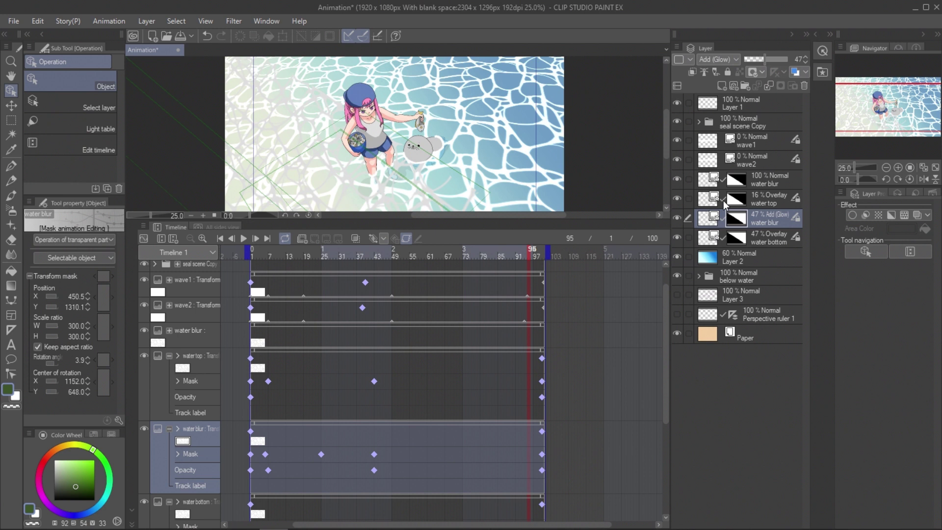
pyautogui.click(250, 470)
pyautogui.click(267, 470)
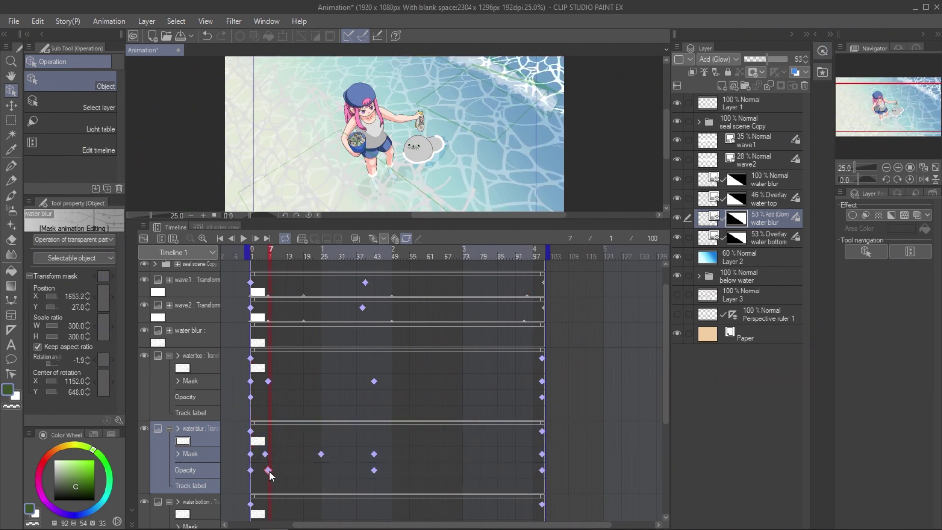
pyautogui.moveTo(763, 60); pyautogui.dragTo(751, 59)
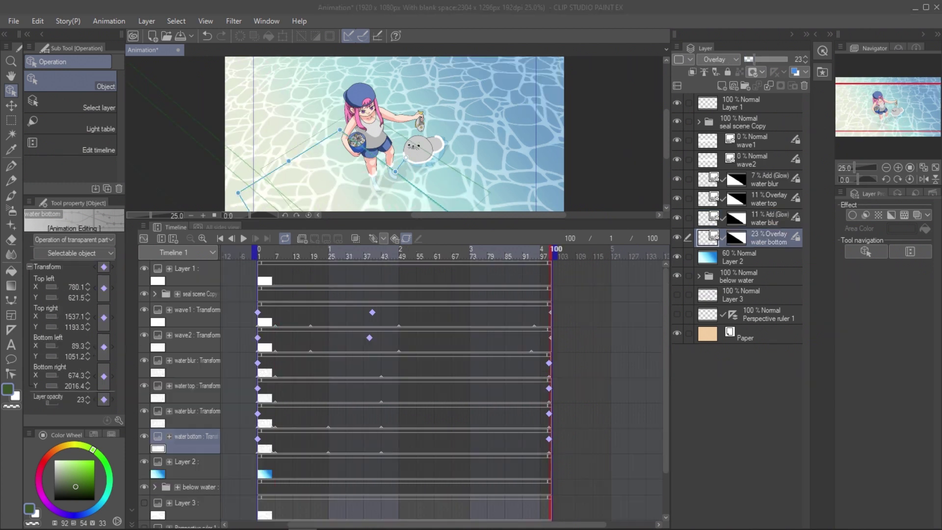
# Duplicate wave2 and both water blur layers and place the copies directly below Layer 2.
pyautogui.click(736, 237)
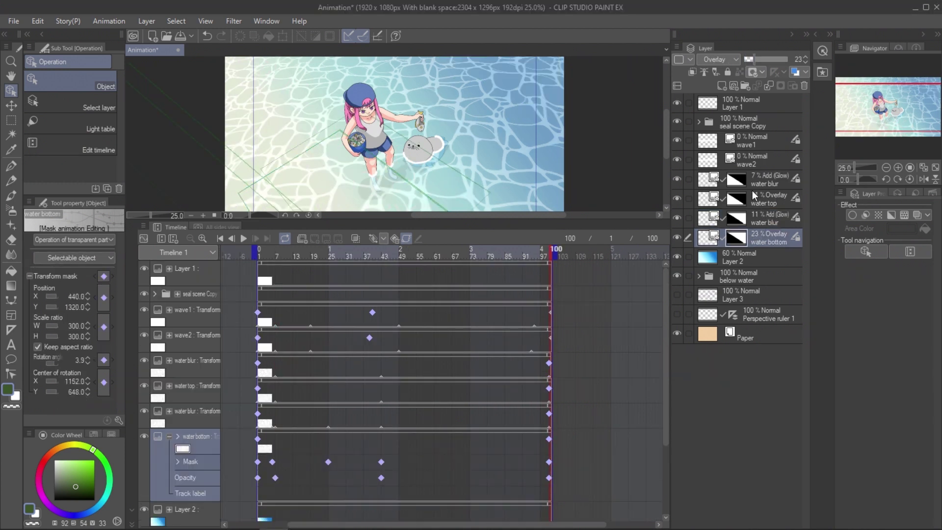
pyautogui.click(736, 218)
pyautogui.keyDown('ctrl'); pyautogui.click(784, 182); pyautogui.keyUp('ctrl')
pyautogui.click(768, 178)
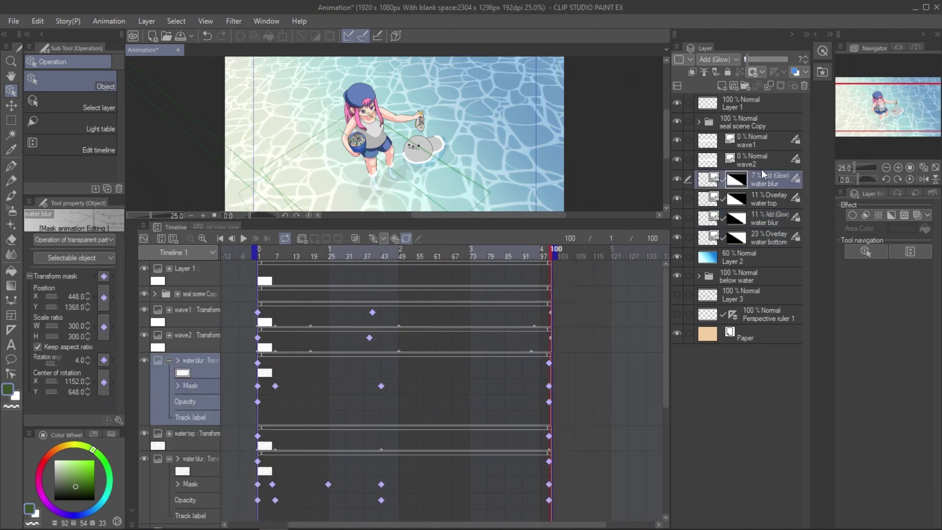
pyautogui.moveTo(761, 181); pyautogui.dragTo(721, 86)
pyautogui.moveTo(767, 199); pyautogui.dragTo(762, 317)
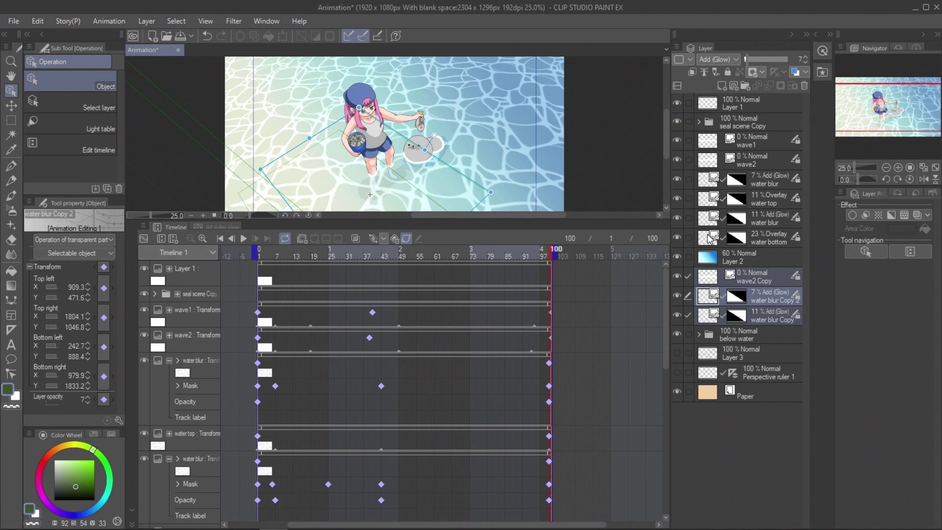
# At frame 1, shift the upper water blur copy about 160 px down and select the lower copy for the same offset.
pyautogui.click(258, 365)
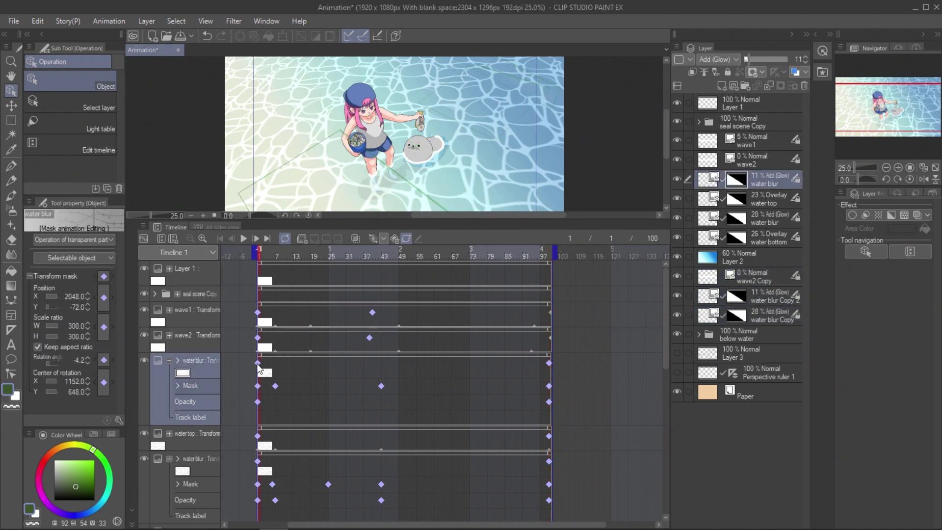
pyautogui.click(713, 299)
pyautogui.scroll(-5, 329, 402)
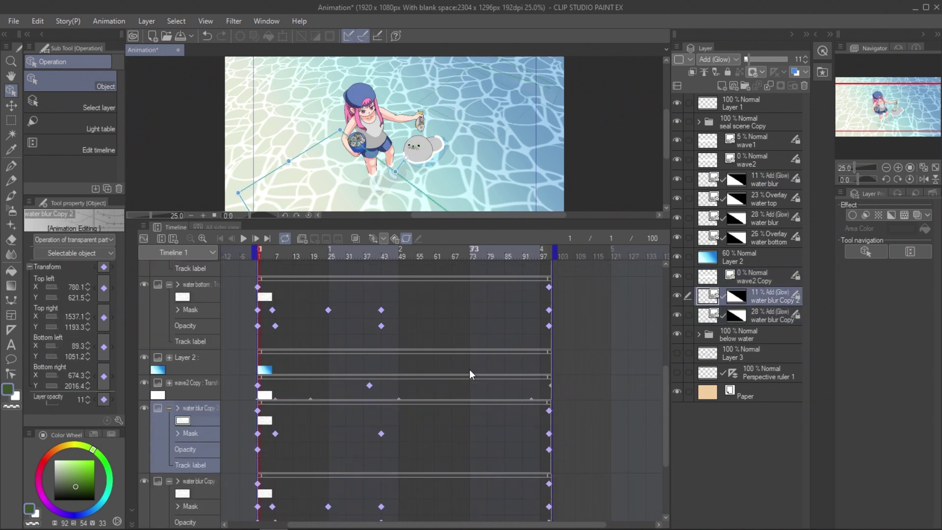
pyautogui.scroll(-3, 469, 369)
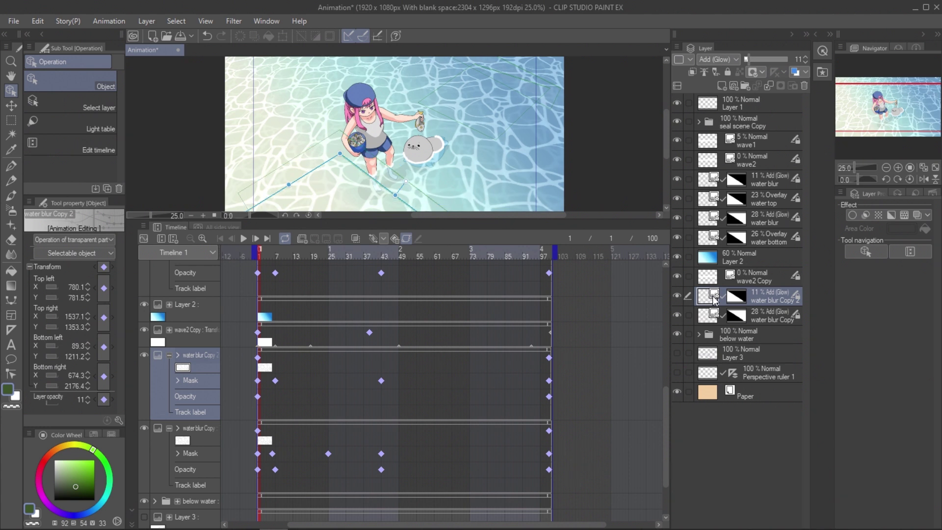
pyautogui.click(714, 315)
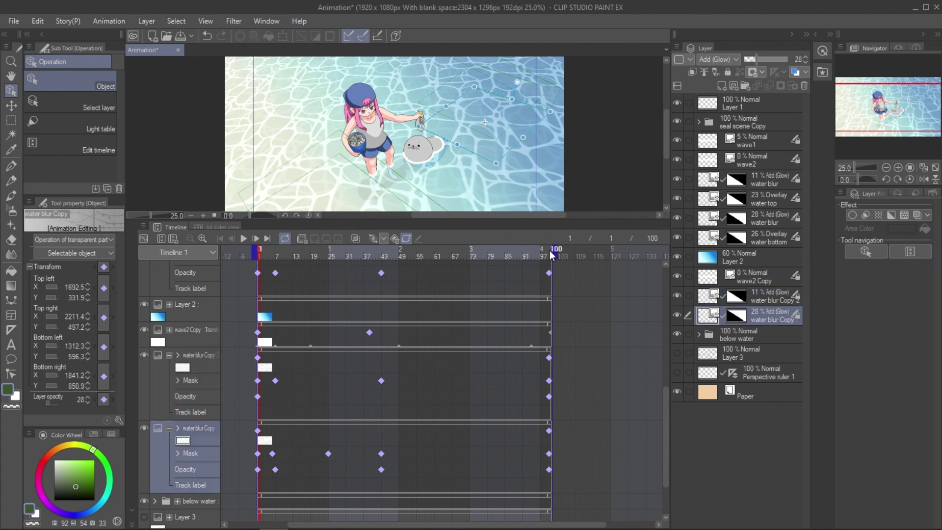
# Shift both water blur copies about 160 px down at frame 100 and scrub through the loop.
pyautogui.click(702, 296)
pyautogui.click(113, 267)
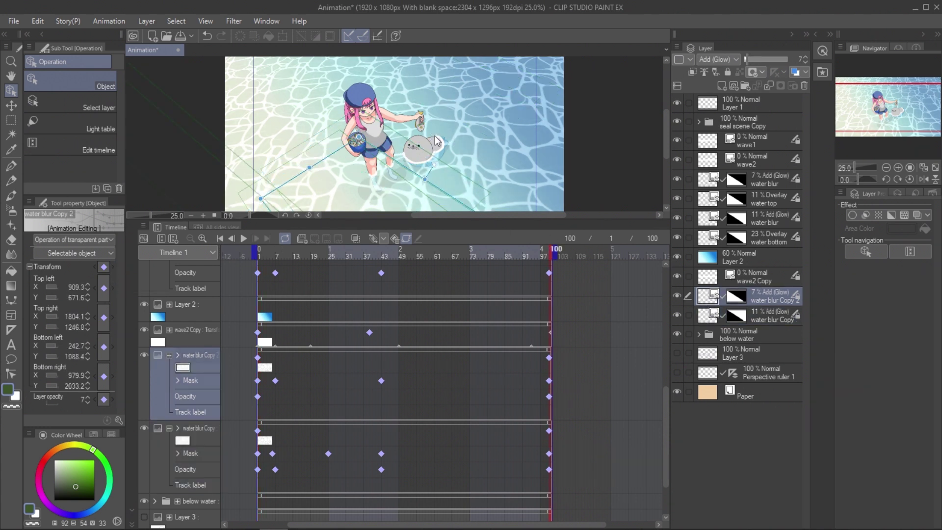
pyautogui.hotkey('shift', 'Up')
pyautogui.click(743, 316)
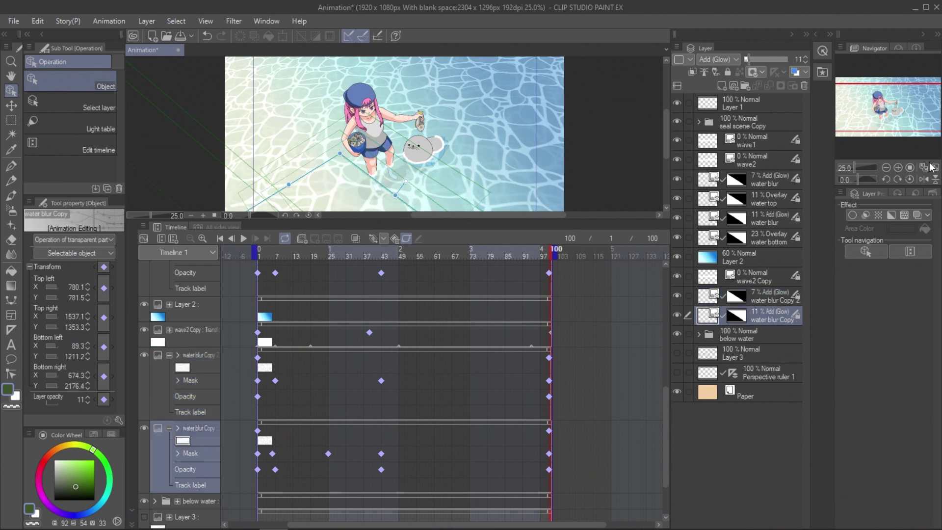
pyautogui.click(704, 300)
pyautogui.moveTo(266, 248); pyautogui.dragTo(543, 211)
pyautogui.click(757, 312)
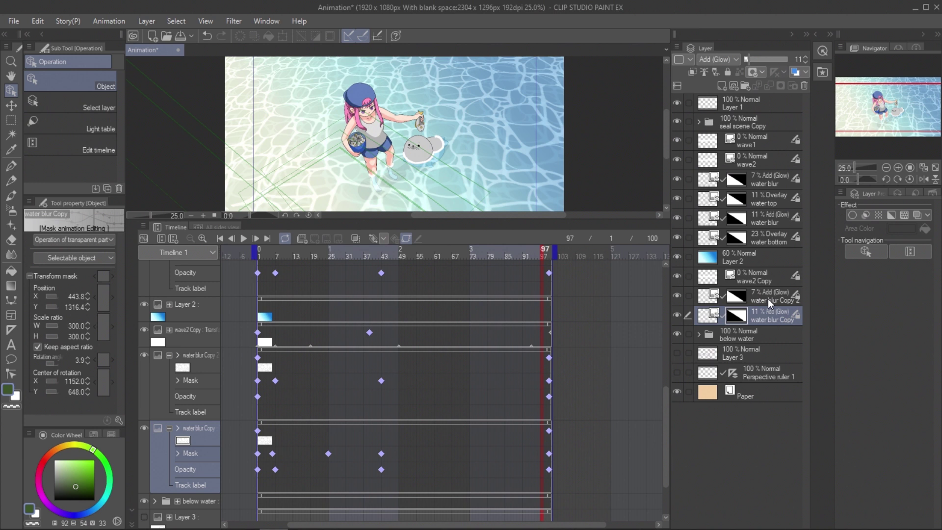
# Give the upper water blur copy a dark blue layer color and sub color (H 215, S 74, V 35) and set it to Multiply.
pyautogui.click(737, 297)
pyautogui.click(916, 215)
pyautogui.click(88, 512)
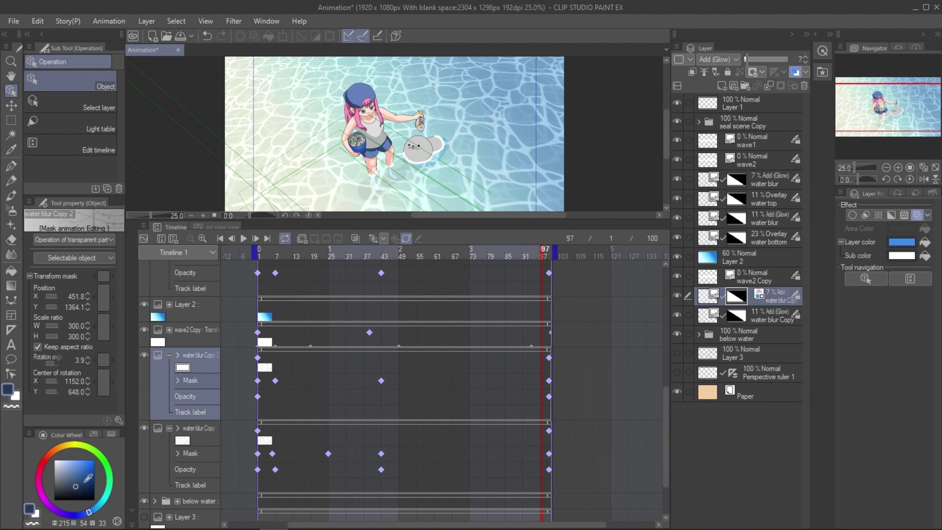
pyautogui.click(929, 256)
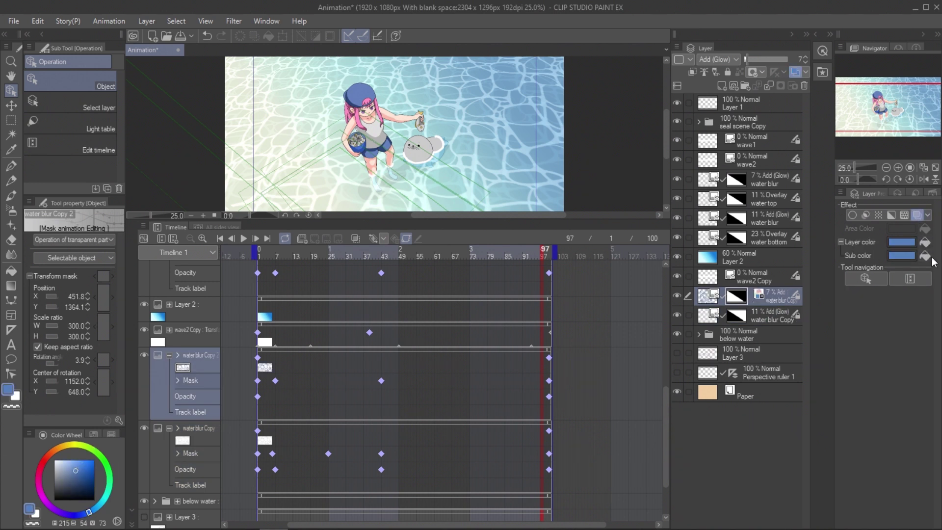
pyautogui.click(711, 59)
pyautogui.click(713, 95)
pyautogui.moveTo(371, 255)
pyautogui.mouseDown()
pyautogui.moveTo(344, 255)
pyautogui.moveTo(354, 253)
pyautogui.mouseUp()
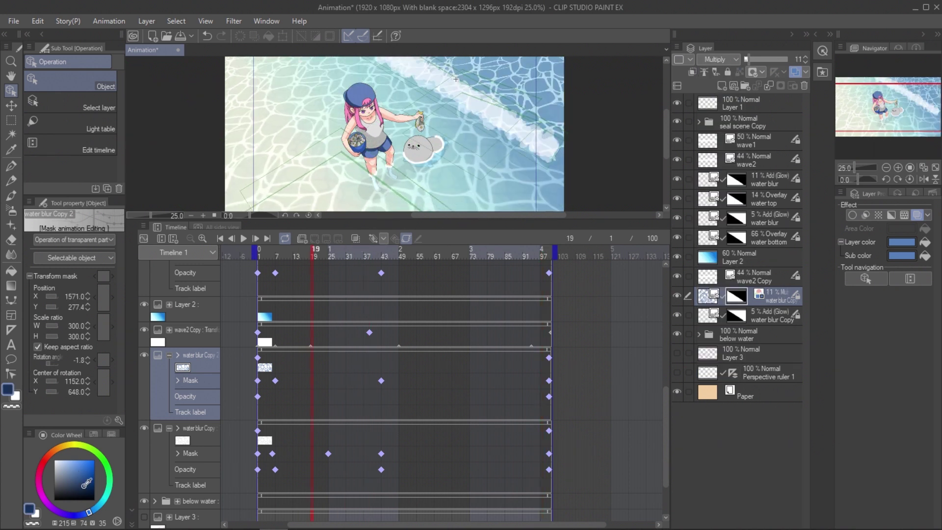
pyautogui.click(923, 256)
# Apply the same dark blue layer color and sub color to the lower water blur copy and set it to Multiply.
pyautogui.click(765, 314)
pyautogui.click(915, 215)
pyautogui.click(923, 257)
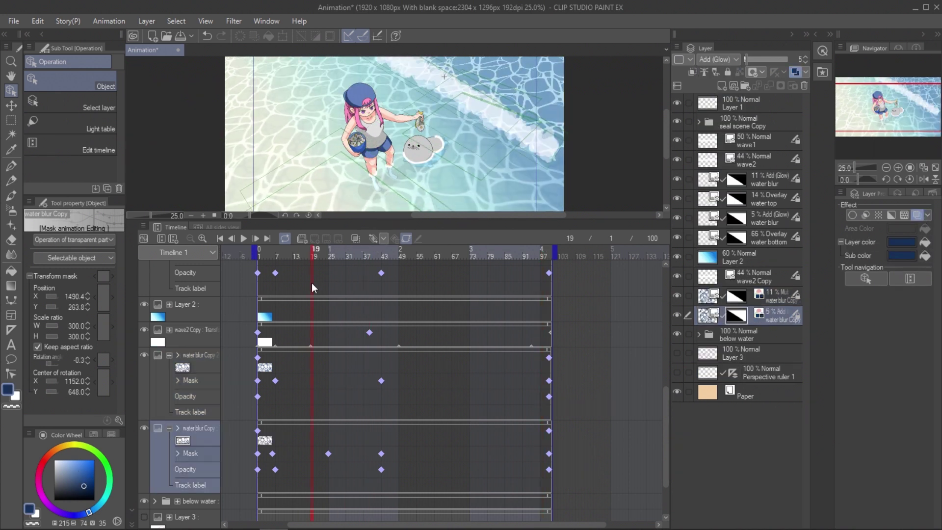
pyautogui.click(715, 60)
pyautogui.click(711, 94)
# Apply the dark blue layer color and sub color to wave2 Copy and set its blending mode to Multiply.
pyautogui.click(765, 277)
pyautogui.click(916, 215)
pyautogui.click(923, 242)
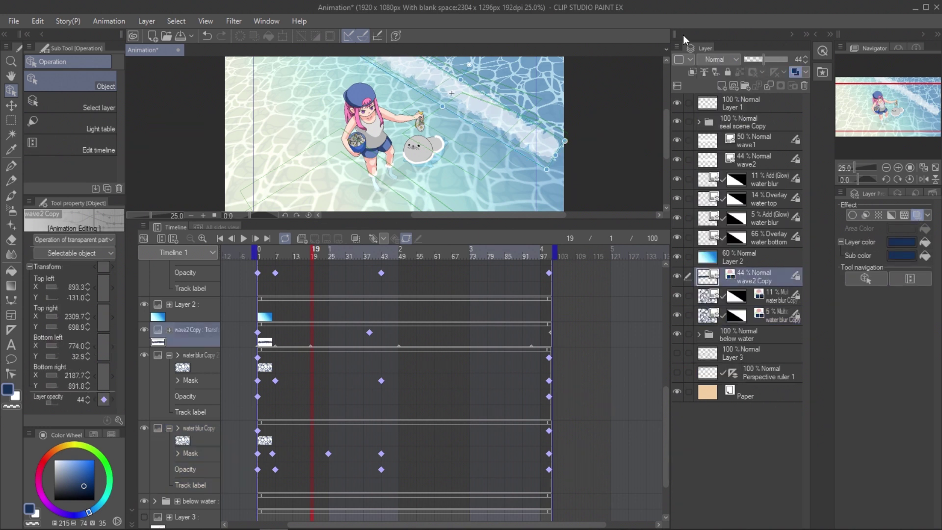
pyautogui.click(715, 59)
pyautogui.click(713, 94)
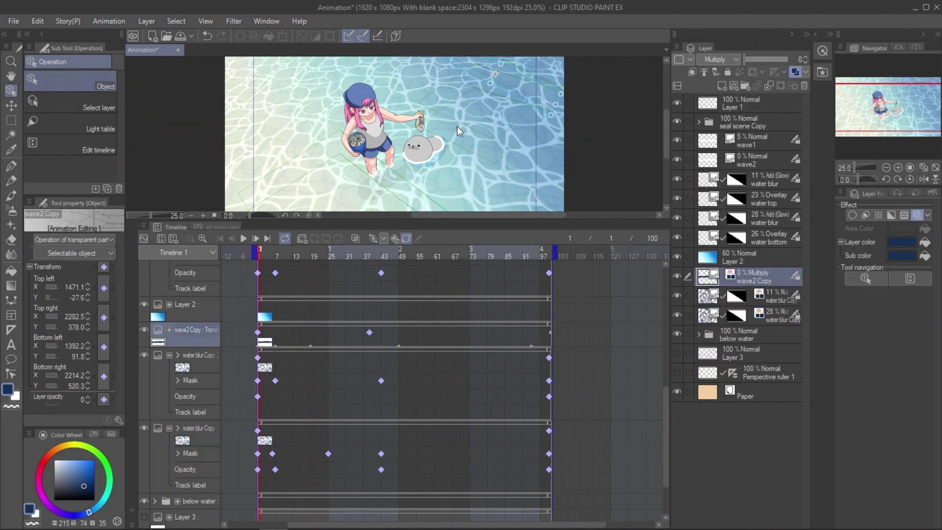
# Offset wave2 Copy downward at its frame 39 and last transform keyframes and scrub to check the wave's shadow.
pyautogui.click(371, 332)
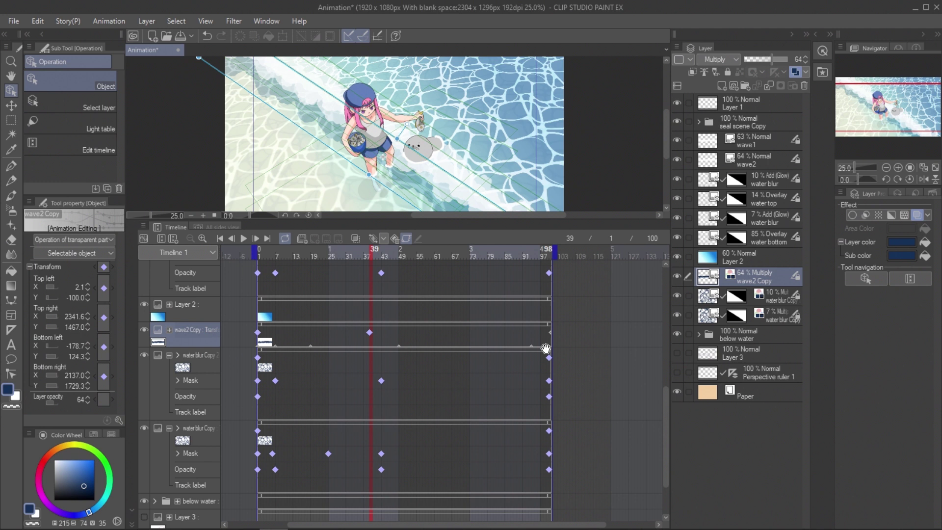
pyautogui.click(549, 332)
pyautogui.moveTo(399, 256); pyautogui.dragTo(432, 256)
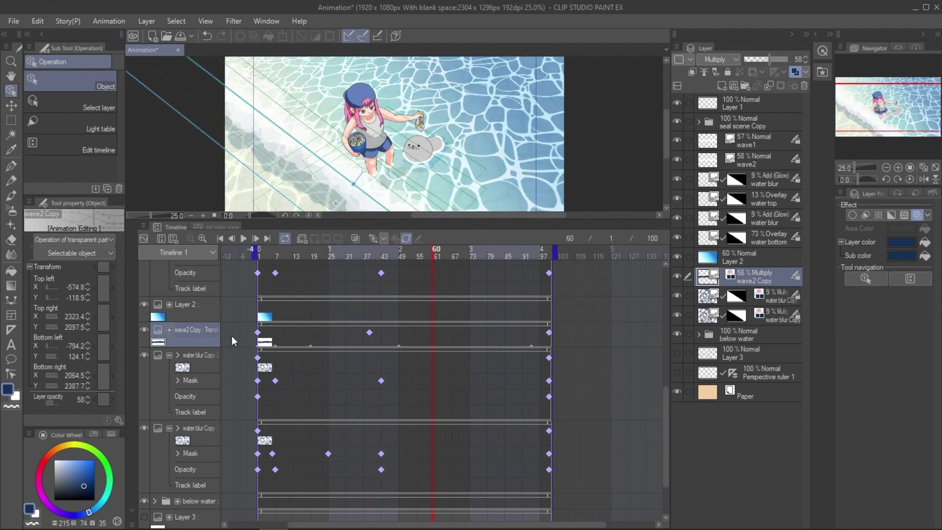
# Expand wave2 Copy's track and set its opacity keyframe at frame 7 to 23%.
pyautogui.click(169, 330)
pyautogui.click(257, 256)
pyautogui.click(275, 355)
# Raise the frame 7 opacity of both water blur copies, the upper one to about 27%.
pyautogui.click(742, 295)
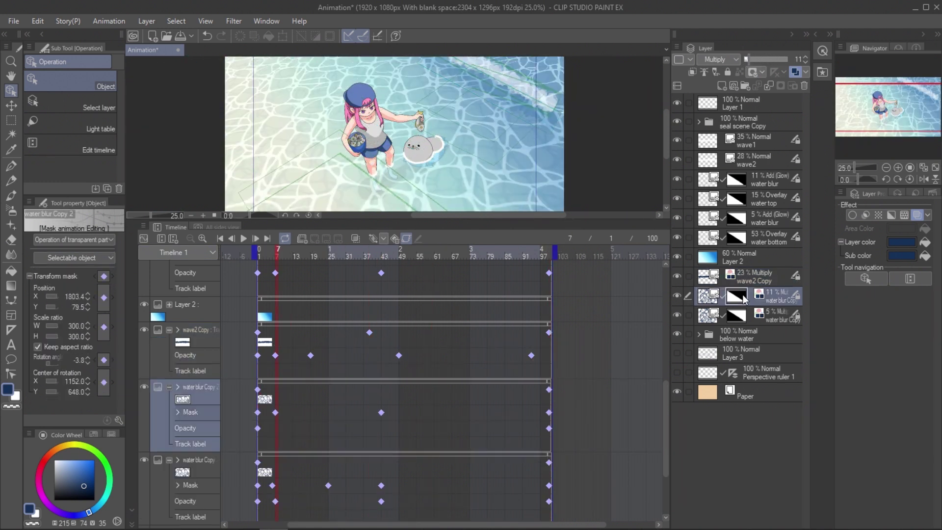
pyautogui.click(758, 59)
pyautogui.click(276, 501)
pyautogui.click(753, 58)
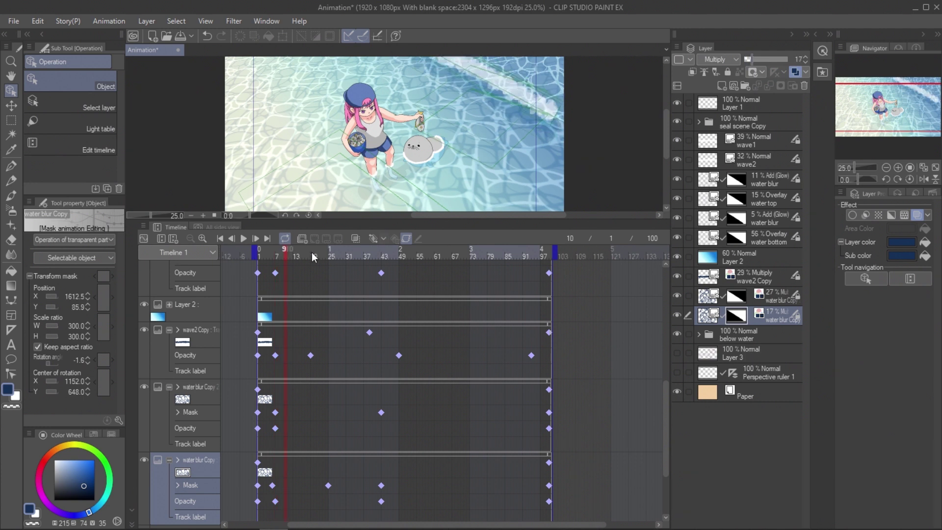
# Try 34% opacity at frame 76 on the lower water blur copy and delete its opacity keyframes at frames 43 and 76.
pyautogui.click(481, 253)
pyautogui.moveTo(744, 59); pyautogui.dragTo(759, 60)
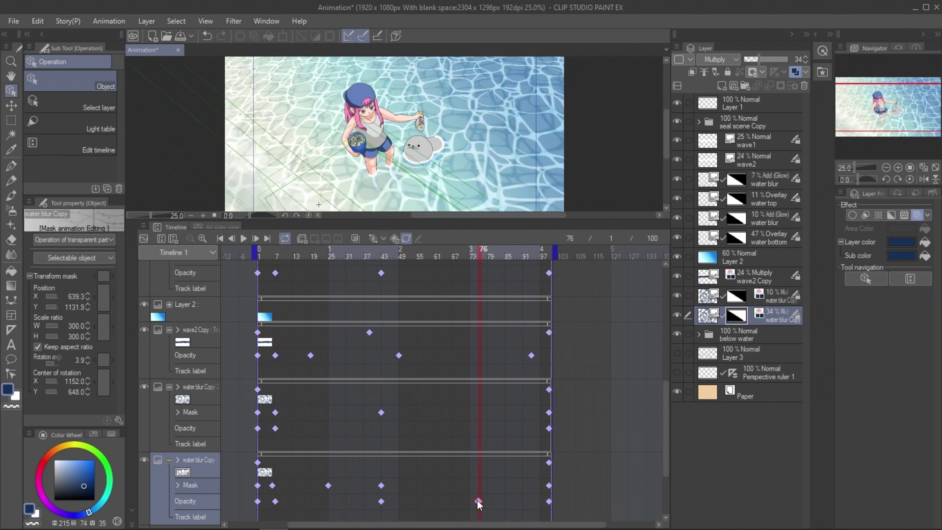
pyautogui.press('Delete')
# Set the opacity to 23% at frame 100 on the lower water blur copy and to 24% at frame 1 on the upper one.
pyautogui.moveTo(388, 255); pyautogui.dragTo(546, 287)
pyautogui.click(549, 501)
pyautogui.click(759, 60)
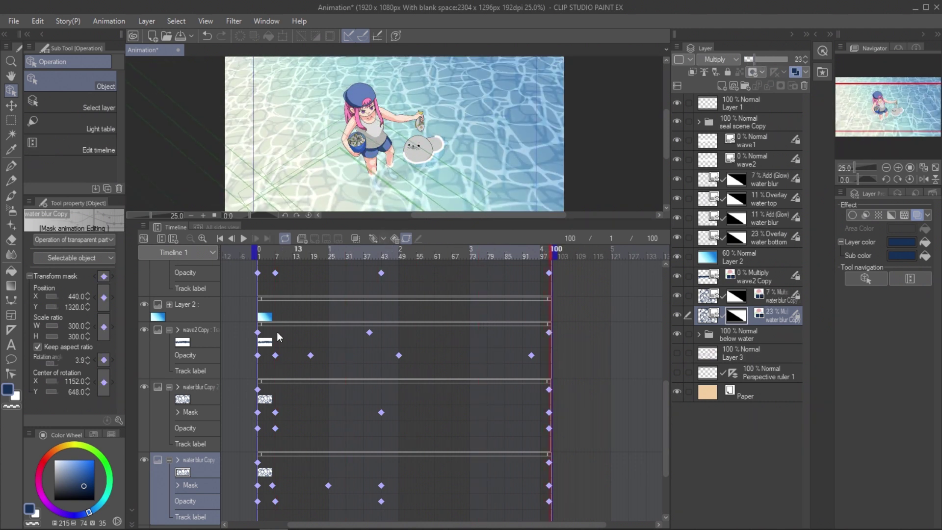
pyautogui.click(257, 428)
pyautogui.moveTo(264, 251); pyautogui.dragTo(558, 220)
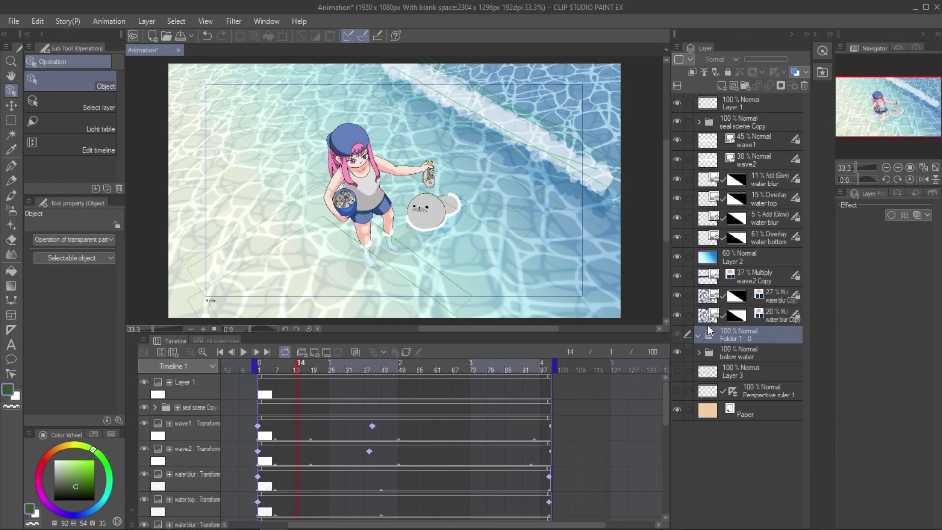
# Place the new animation folder, Folder 1, between Layer 1 and seal scene Copy and choose the Textured pen.
pyautogui.moveTo(752, 108)
pyautogui.mouseDown()
pyautogui.moveTo(753, 118)
pyautogui.moveTo(751, 107)
pyautogui.mouseUp()
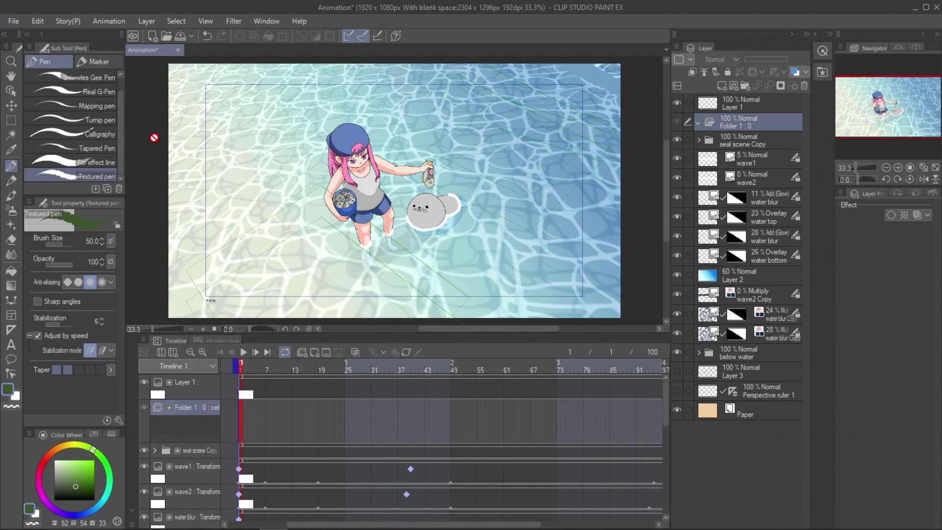
pyautogui.click(898, 167)
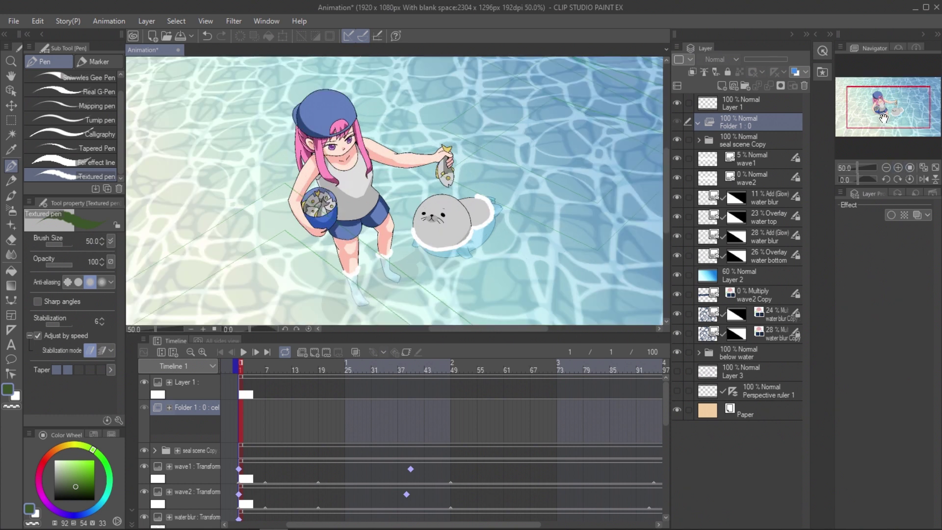
pyautogui.click(898, 167)
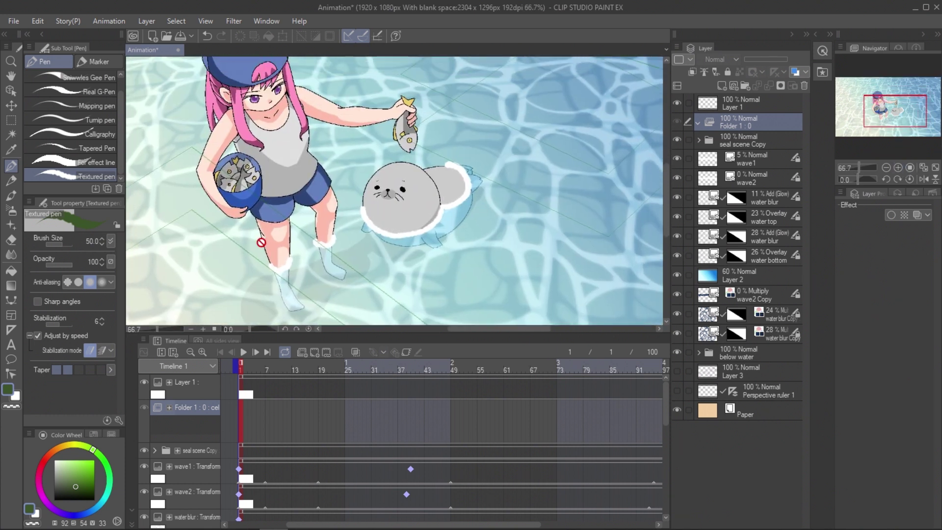
# Create cels 1, 2 and 3 at frames 1, 4 and 7 of Folder 1, drawing white foam along the seal's waterline.
pyautogui.click(314, 353)
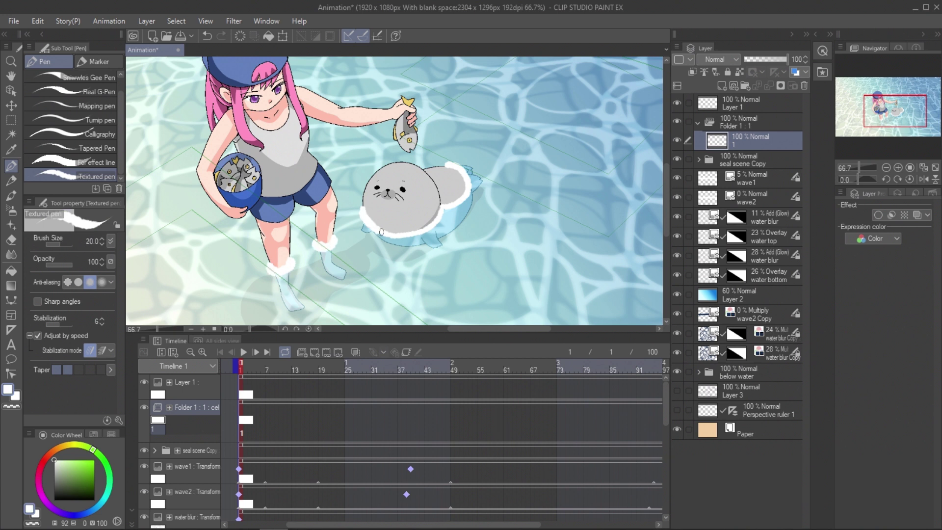
pyautogui.moveTo(381, 232); pyautogui.dragTo(449, 164)
pyautogui.click(255, 407)
pyautogui.click(315, 352)
pyautogui.click(267, 419)
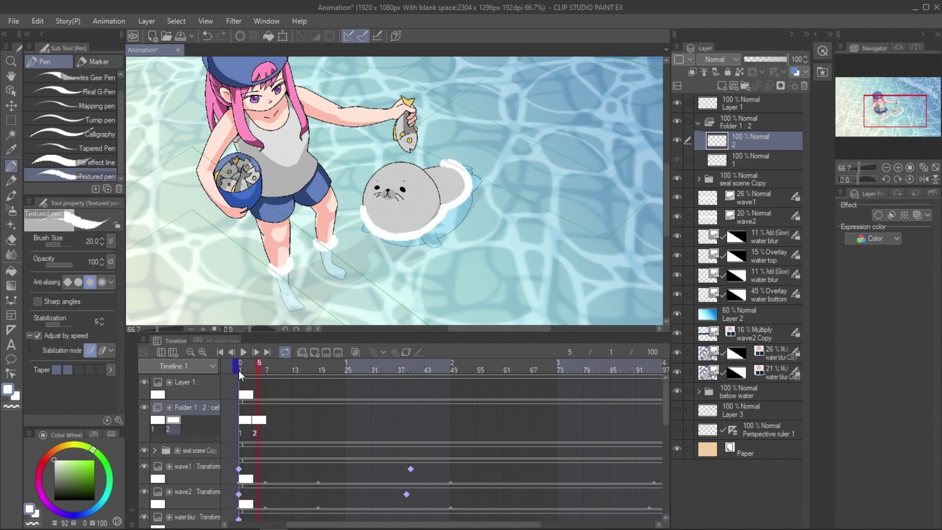
pyautogui.click(314, 352)
# Repeat cels 1, 2 and 3 of Folder 1 in order, three frames each, through frame 27.
pyautogui.rightClick(272, 421)
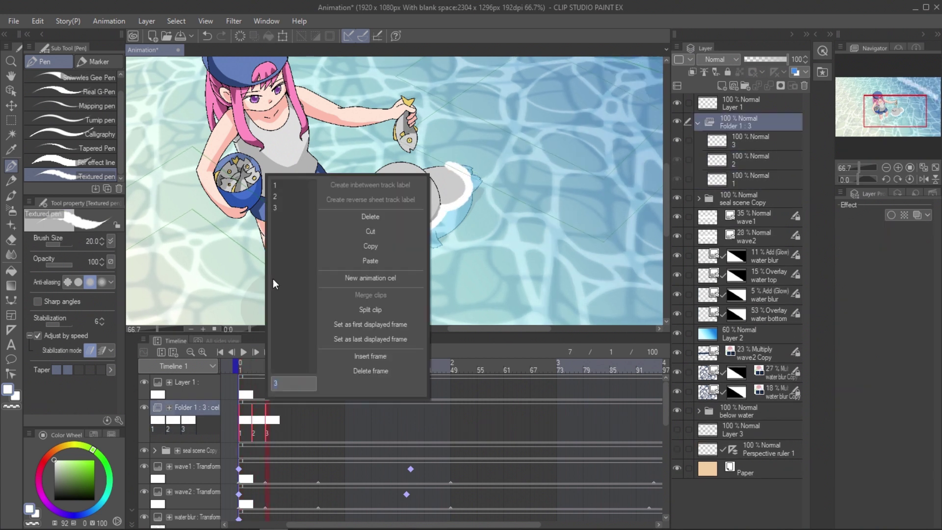
pyautogui.click(280, 421)
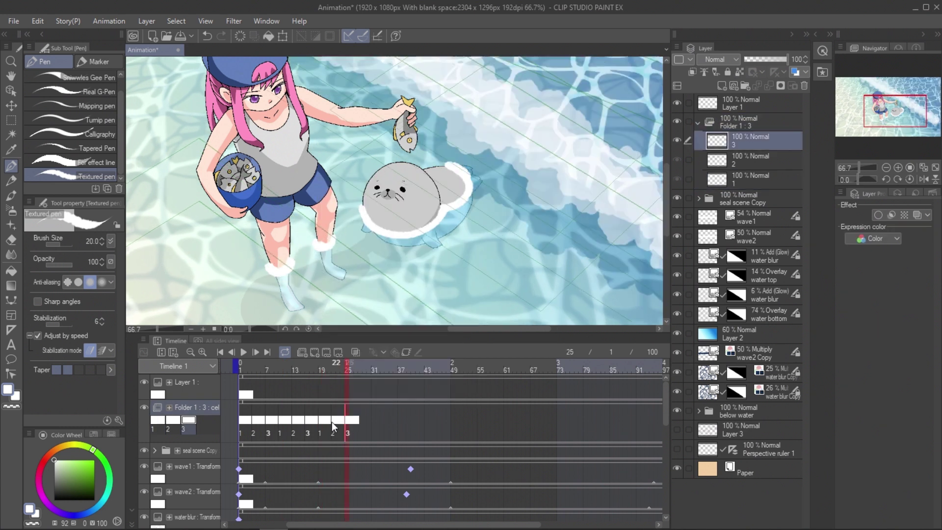
pyautogui.moveTo(332, 421); pyautogui.dragTo(272, 421)
# Split the Folder 1 clip after frame 27, then copy the repeating cel sequence and paste it from frame 28.
pyautogui.rightClick(358, 401)
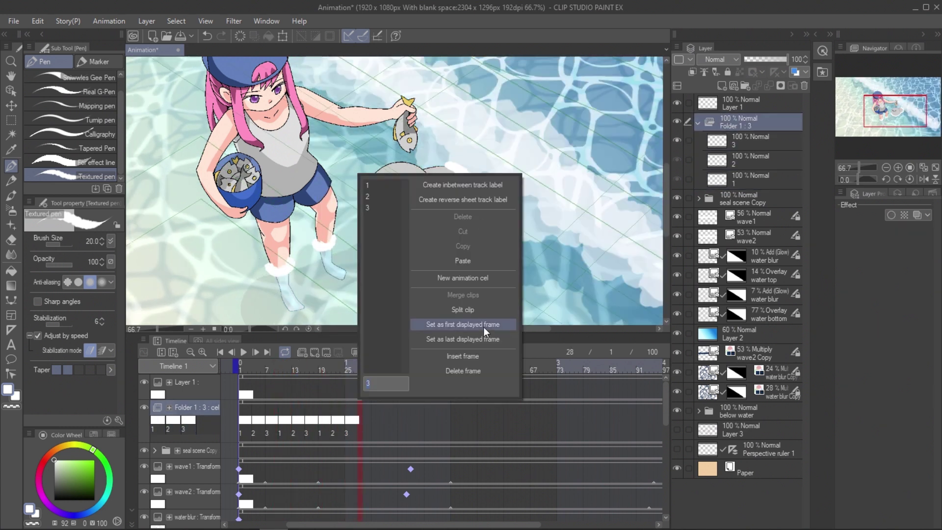
pyautogui.click(443, 310)
pyautogui.rightClick(312, 401)
pyautogui.click(353, 231)
pyautogui.hotkey('ctrl', 'v')
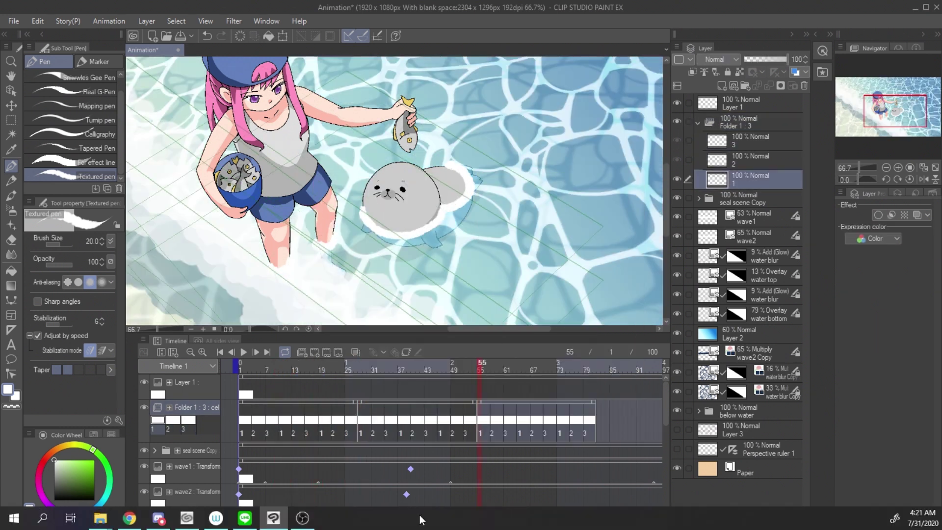
# Paste further copies of the cel sequence to fill Folder 1's track to the end of the timeline and review the result.
pyautogui.moveTo(419, 524); pyautogui.dragTo(501, 524)
pyautogui.click(445, 419)
pyautogui.hotkey('ctrl', 'v')
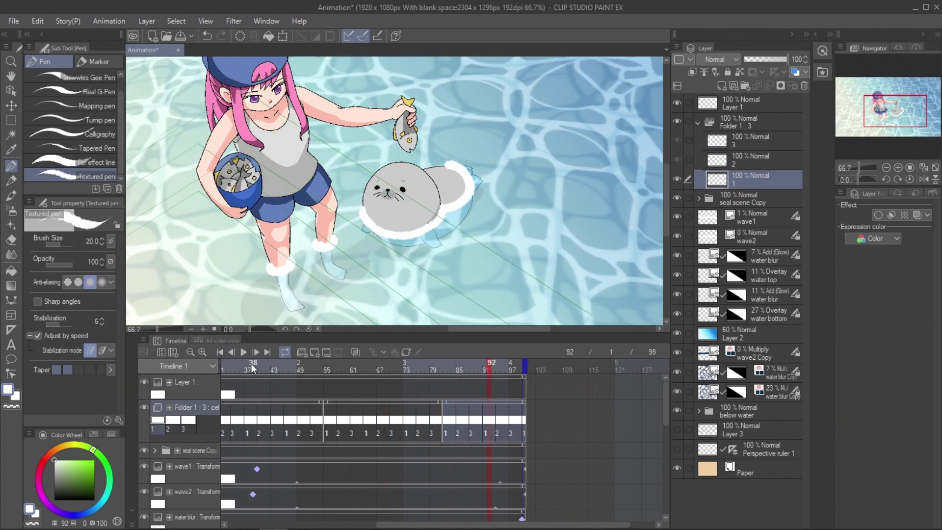
pyautogui.click(251, 364)
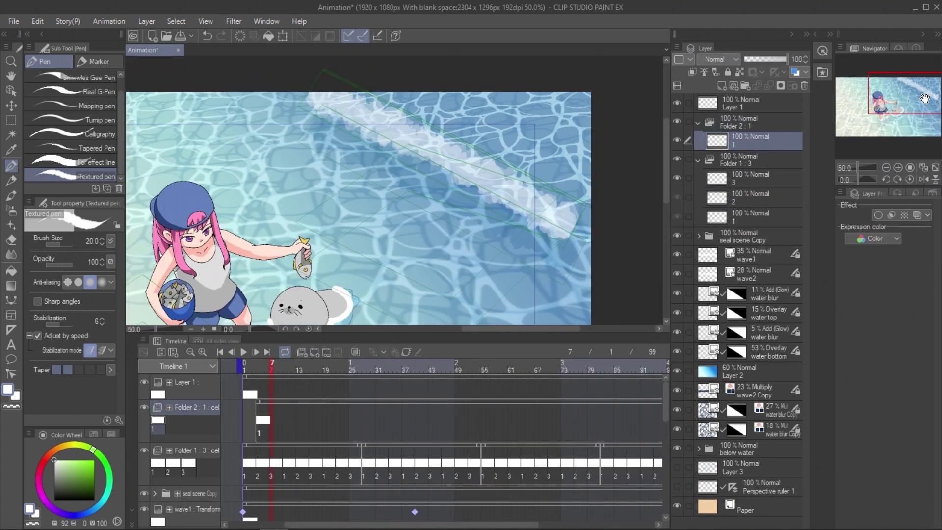